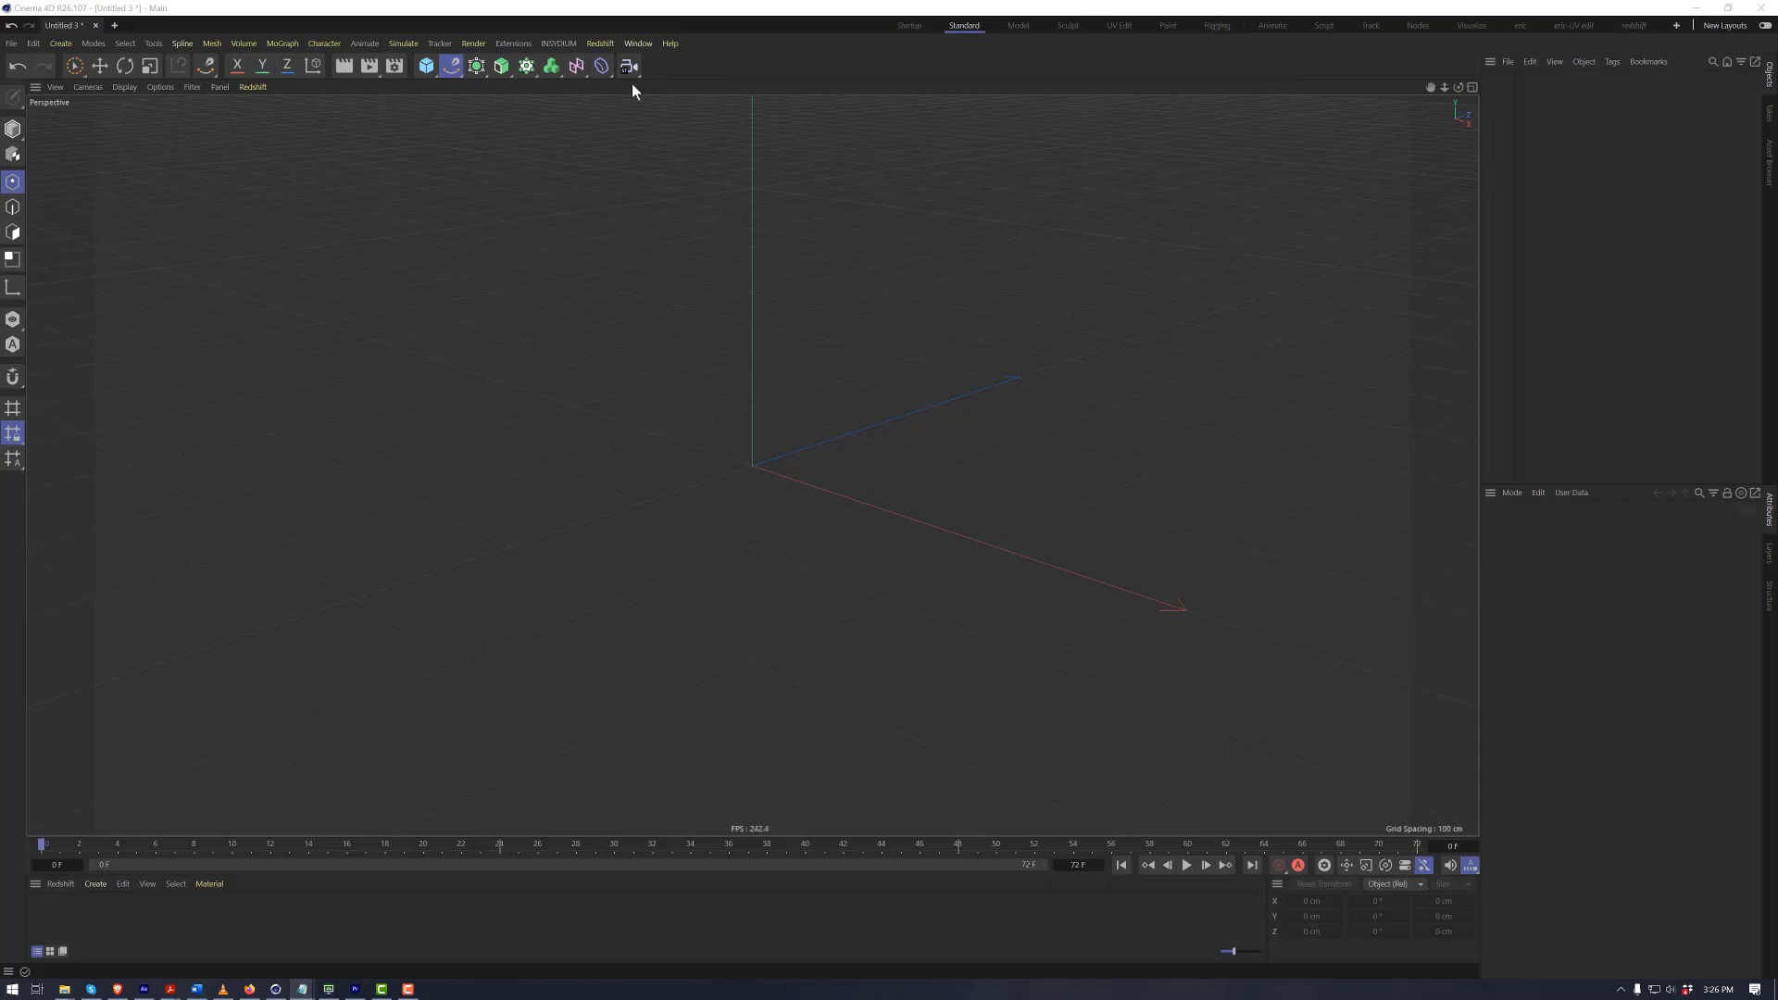
Add a plane and set both its width segments and height segments to 20
{"action": "left_click", "coordinate": [429, 69]}
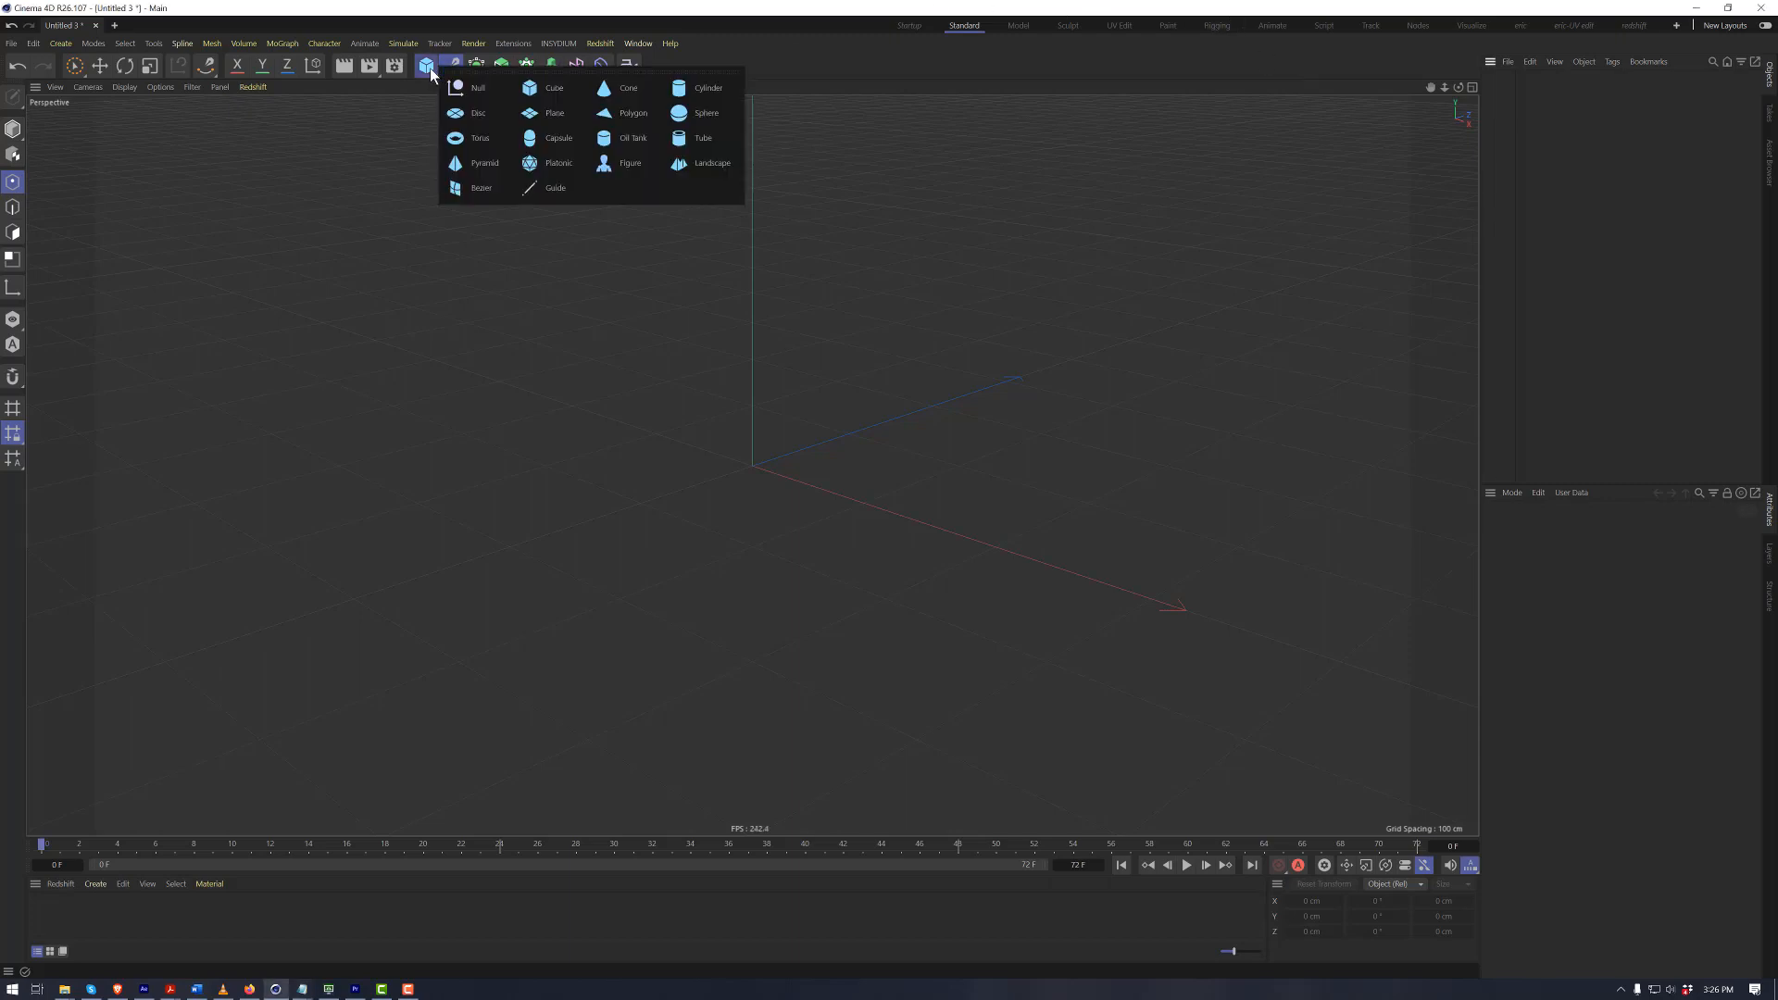
{"action": "left_click", "coordinate": [535, 113]}
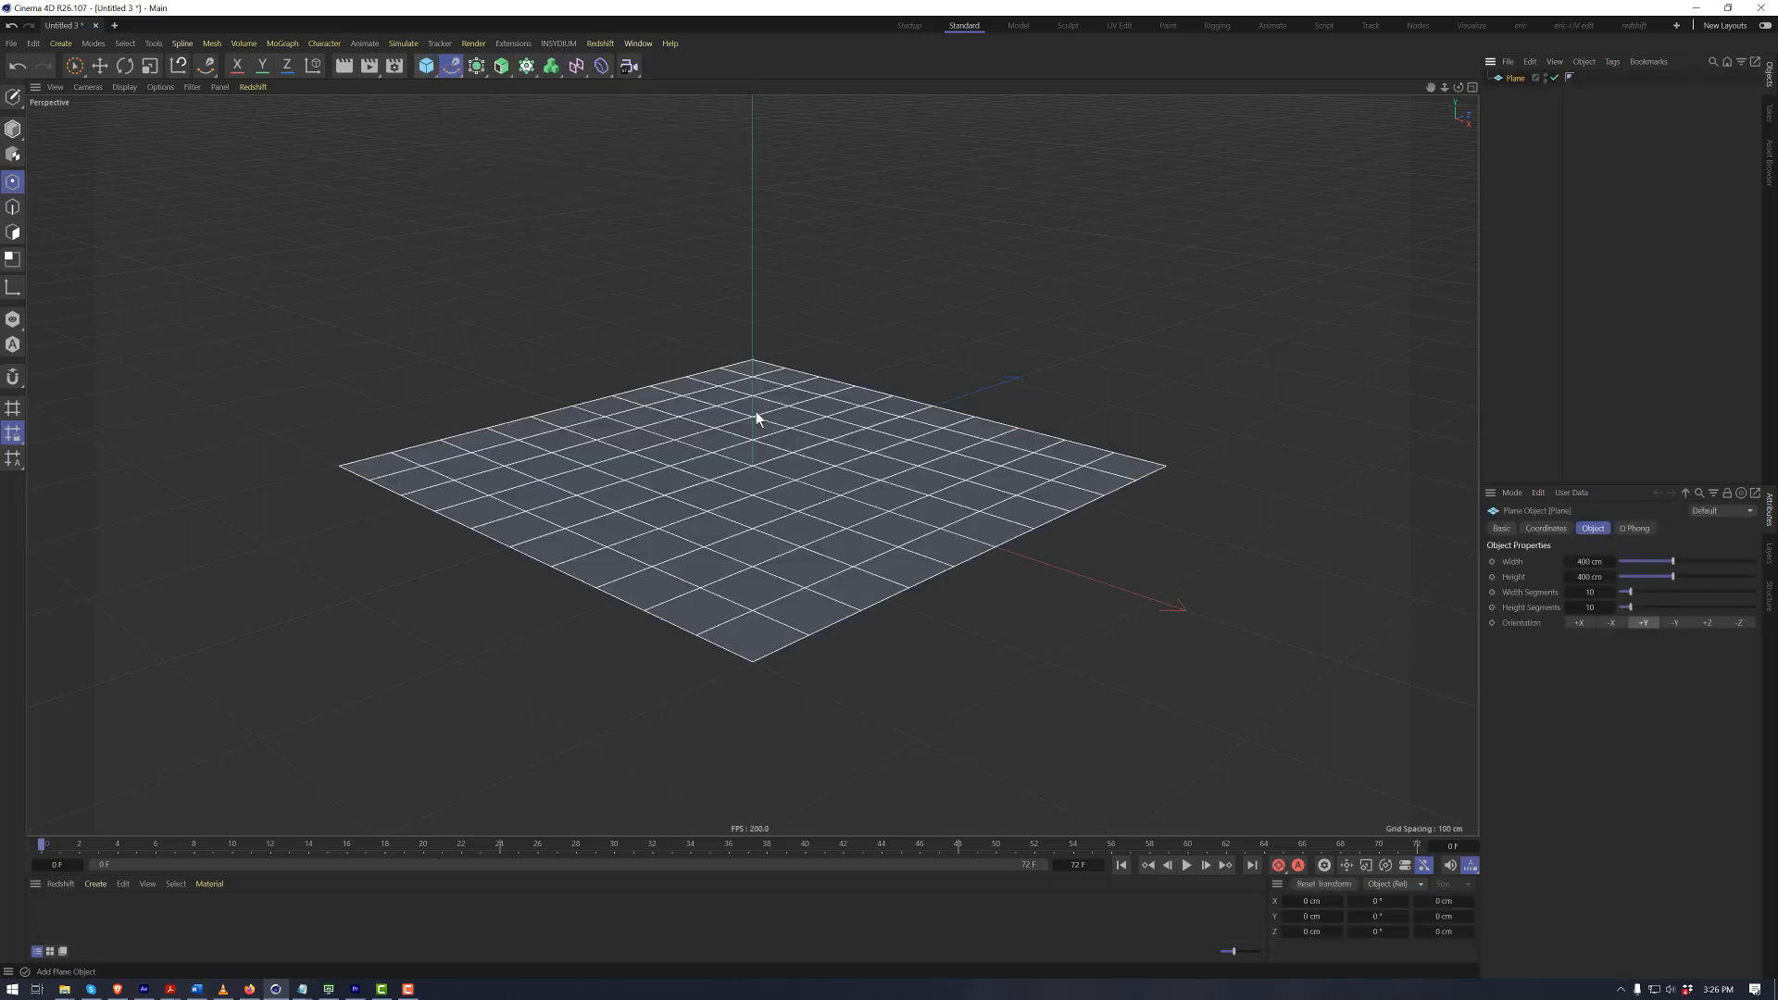
{"action": "left_click_drag", "start_coordinate": [1641, 598], "coordinate": [1645, 592]}
{"action": "left_click_drag", "start_coordinate": [1630, 606], "coordinate": [1644, 606]}
{"action": "left_click_drag", "start_coordinate": [926, 417], "coordinate": [833, 500], "text": "alt"}
Add a Bend deformer, rotate it to lie along the plane, and make it a child of the plane
{"action": "left_click", "coordinate": [601, 65]}
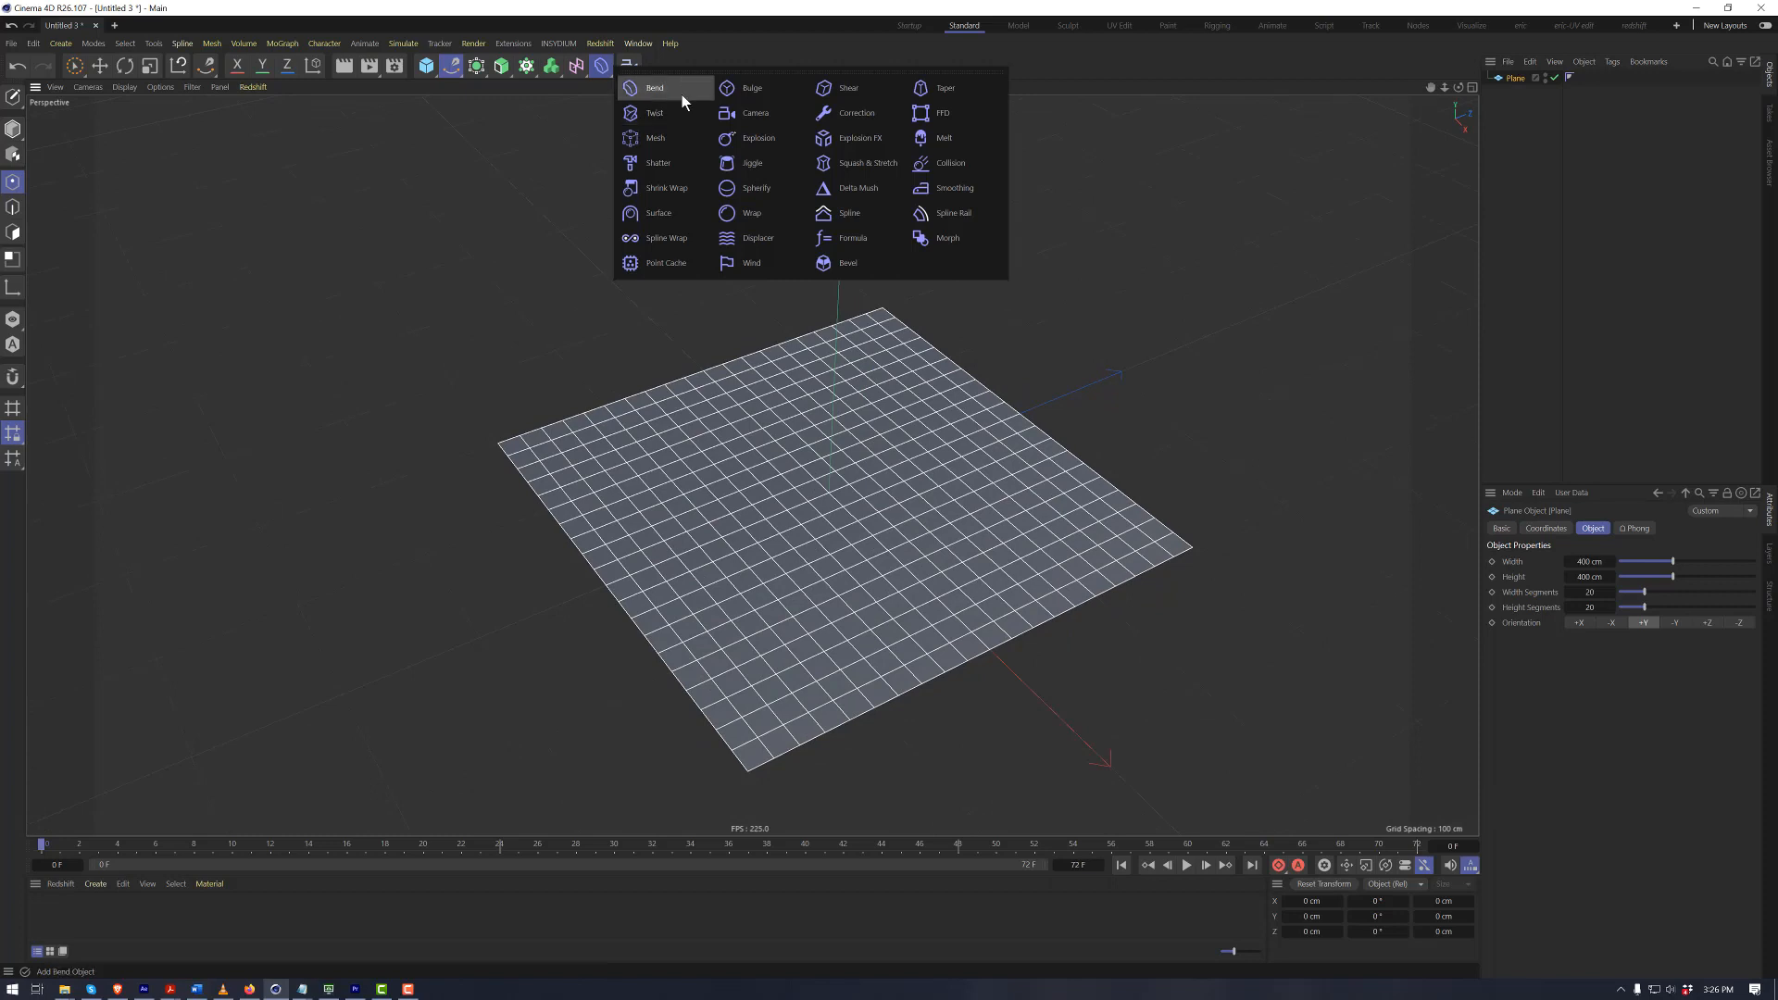
{"action": "left_click", "coordinate": [654, 88]}
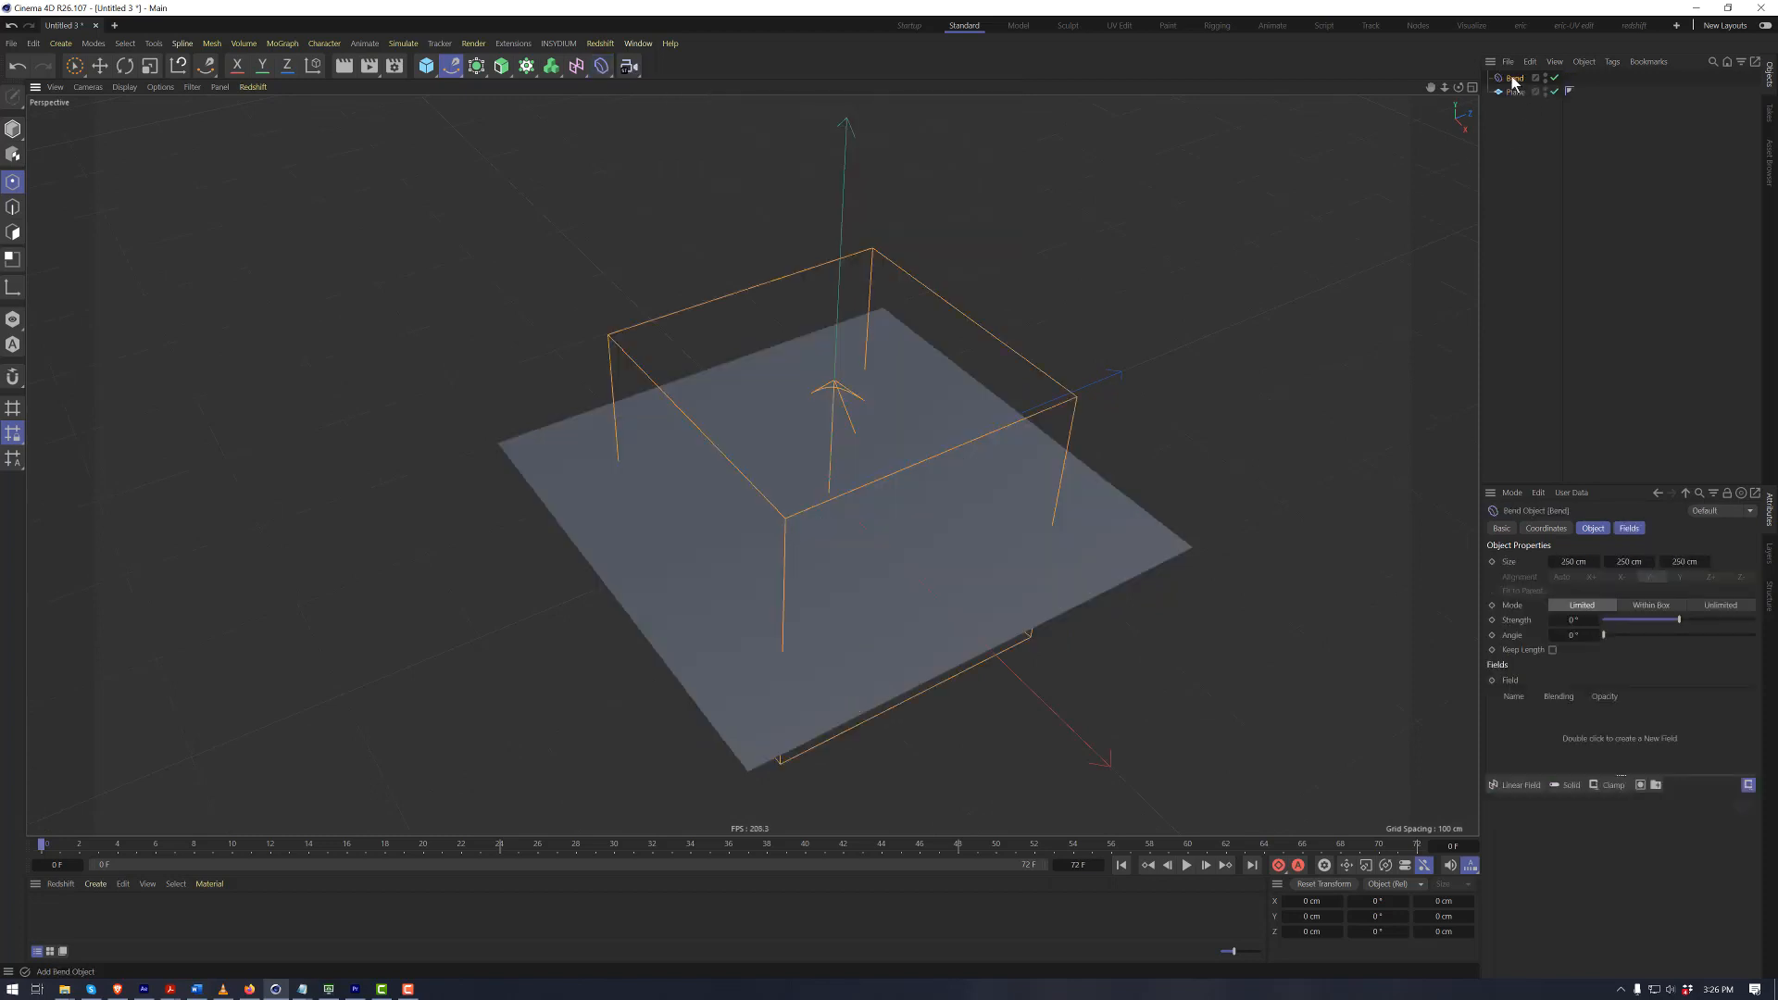
{"action": "key", "text": "r"}
{"action": "left_click_drag", "start_coordinate": [807, 440], "coordinate": [943, 387]}
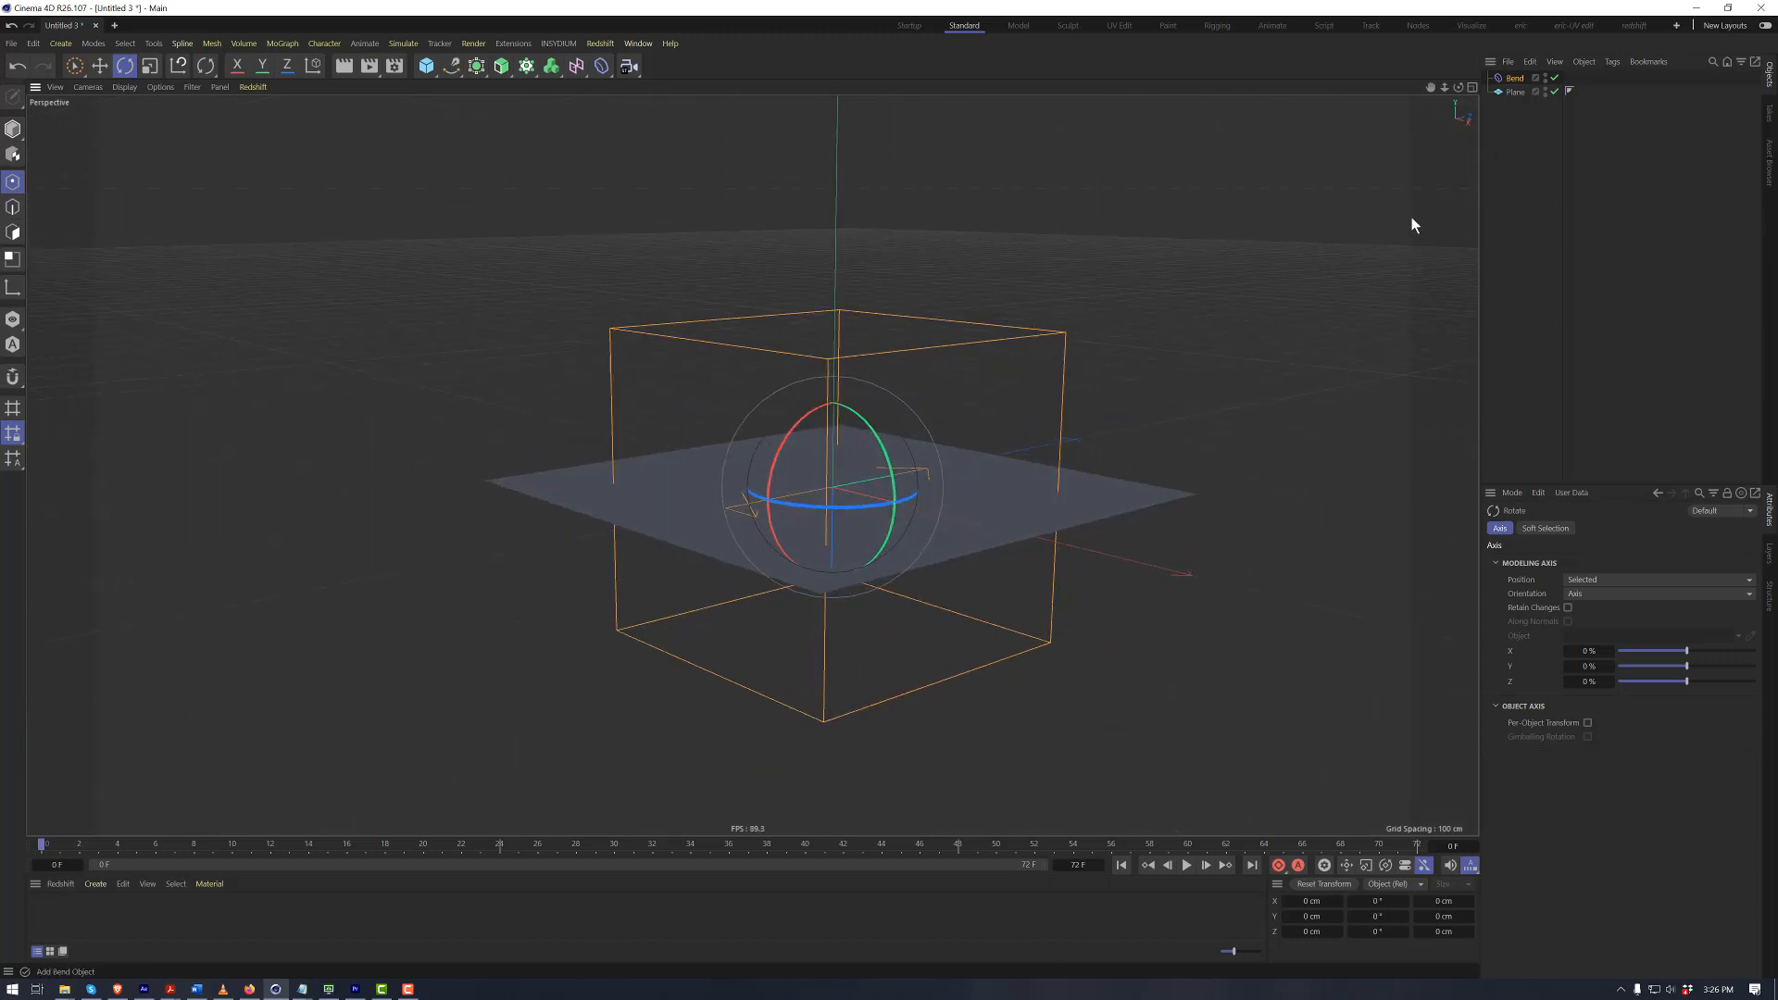
{"action": "left_click_drag", "start_coordinate": [1509, 78], "coordinate": [1513, 92]}
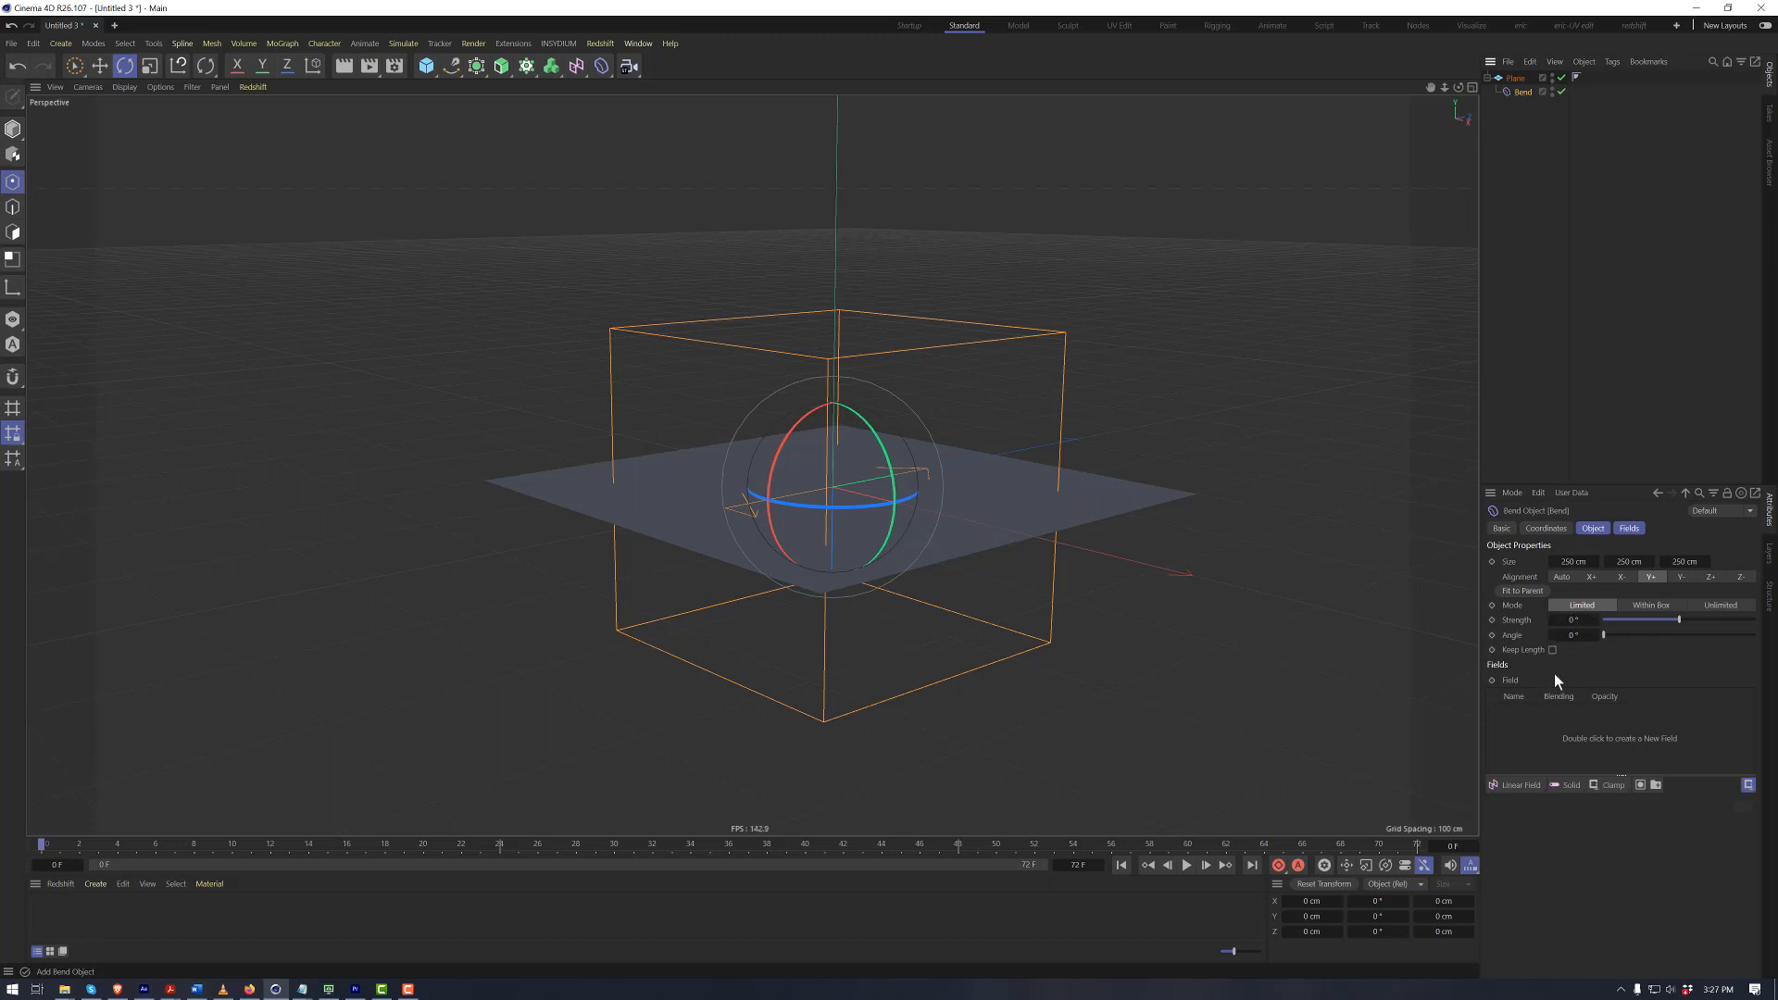
Enable Keep Length on the Bend deformer and set its strength to about 143° and its angle to 270°
{"action": "left_click", "coordinate": [1553, 650]}
{"action": "mouse_move", "coordinate": [1680, 620]}
{"action": "left_mouse_down"}
{"action": "mouse_move", "coordinate": [1696, 620]}
{"action": "mouse_move", "coordinate": [1614, 639]}
{"action": "mouse_move", "coordinate": [1718, 637]}
{"action": "mouse_move", "coordinate": [1709, 625]}
{"action": "left_mouse_up"}
{"action": "left_click", "coordinate": [1551, 638]}
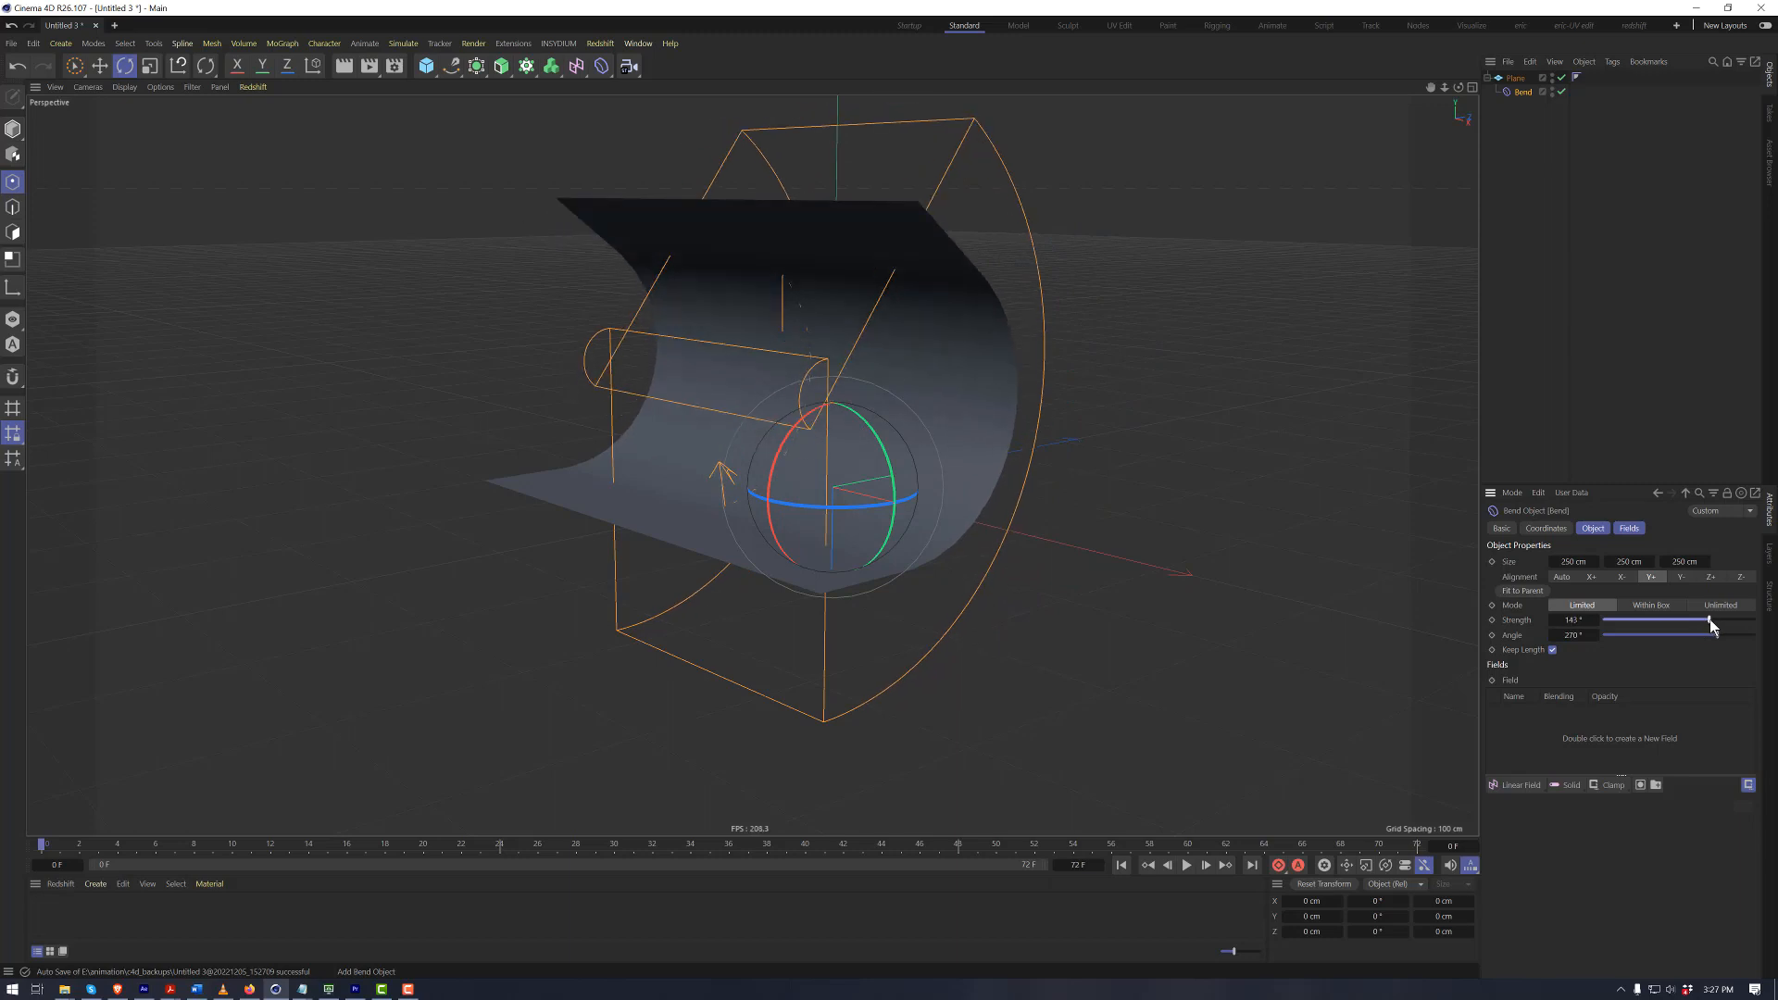
{"action": "left_click_drag", "start_coordinate": [814, 467], "coordinate": [980, 482], "text": "alt"}
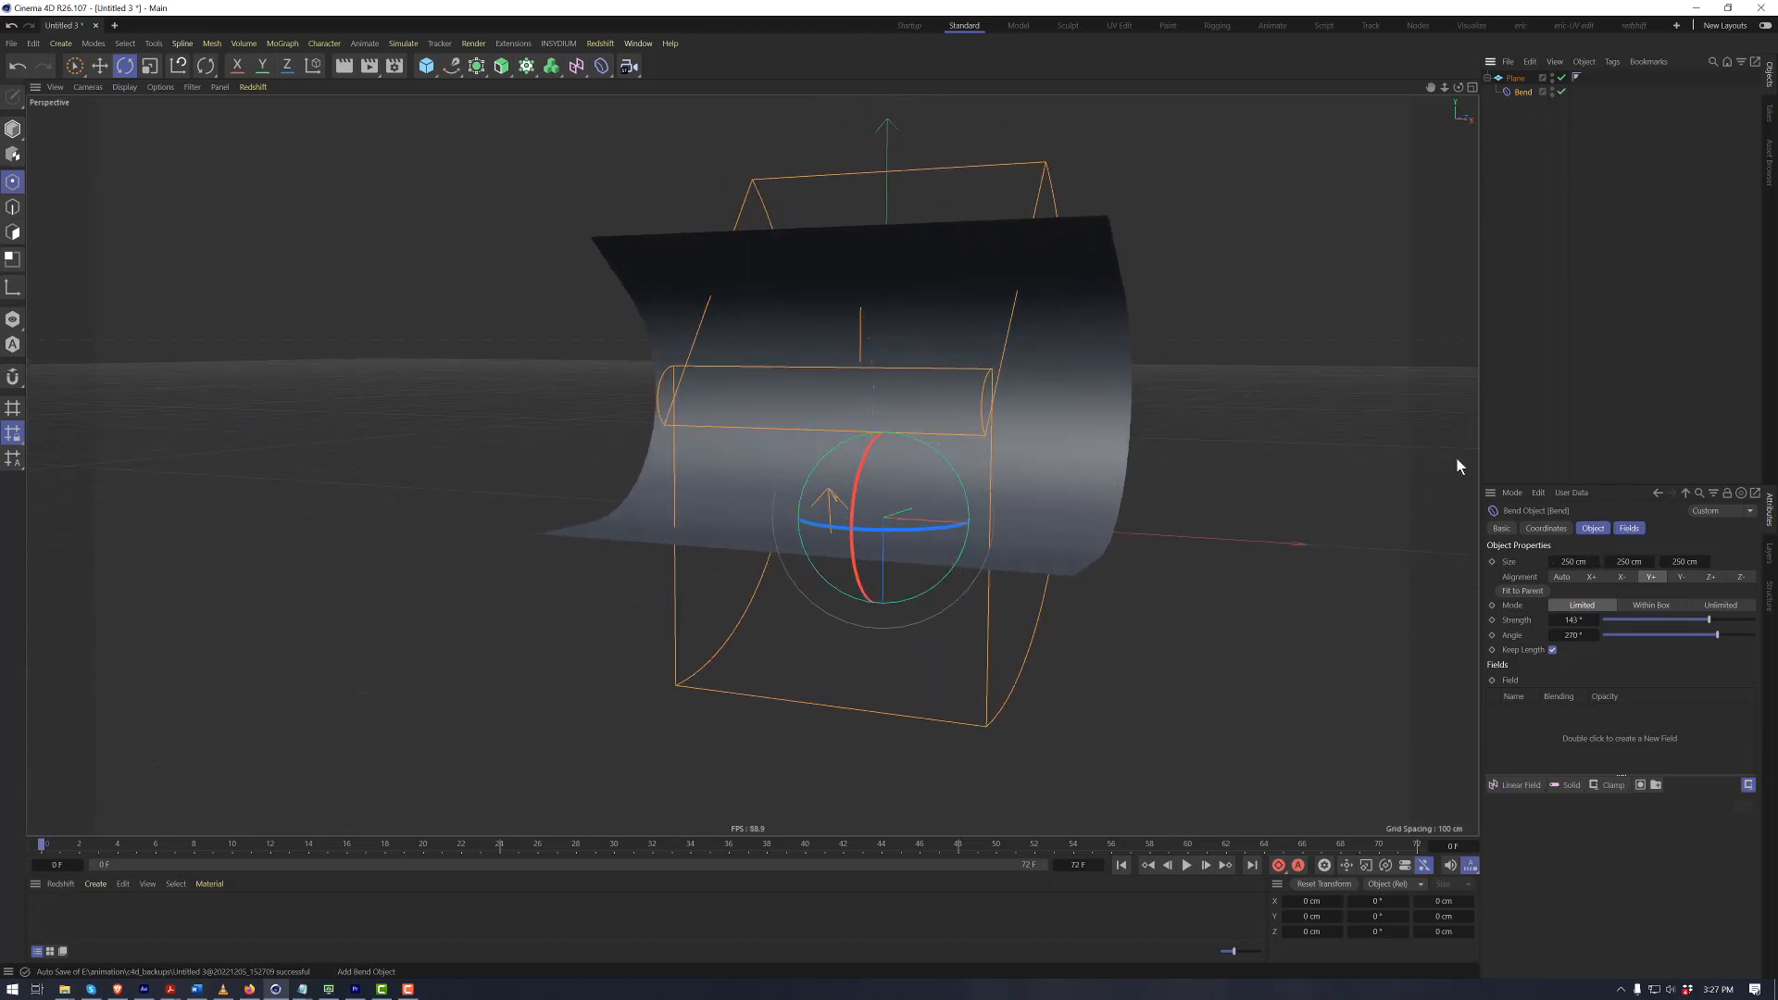
Add a Linear Field to the Bend deformer to limit where the bend applies
{"action": "left_click", "coordinate": [1635, 527]}
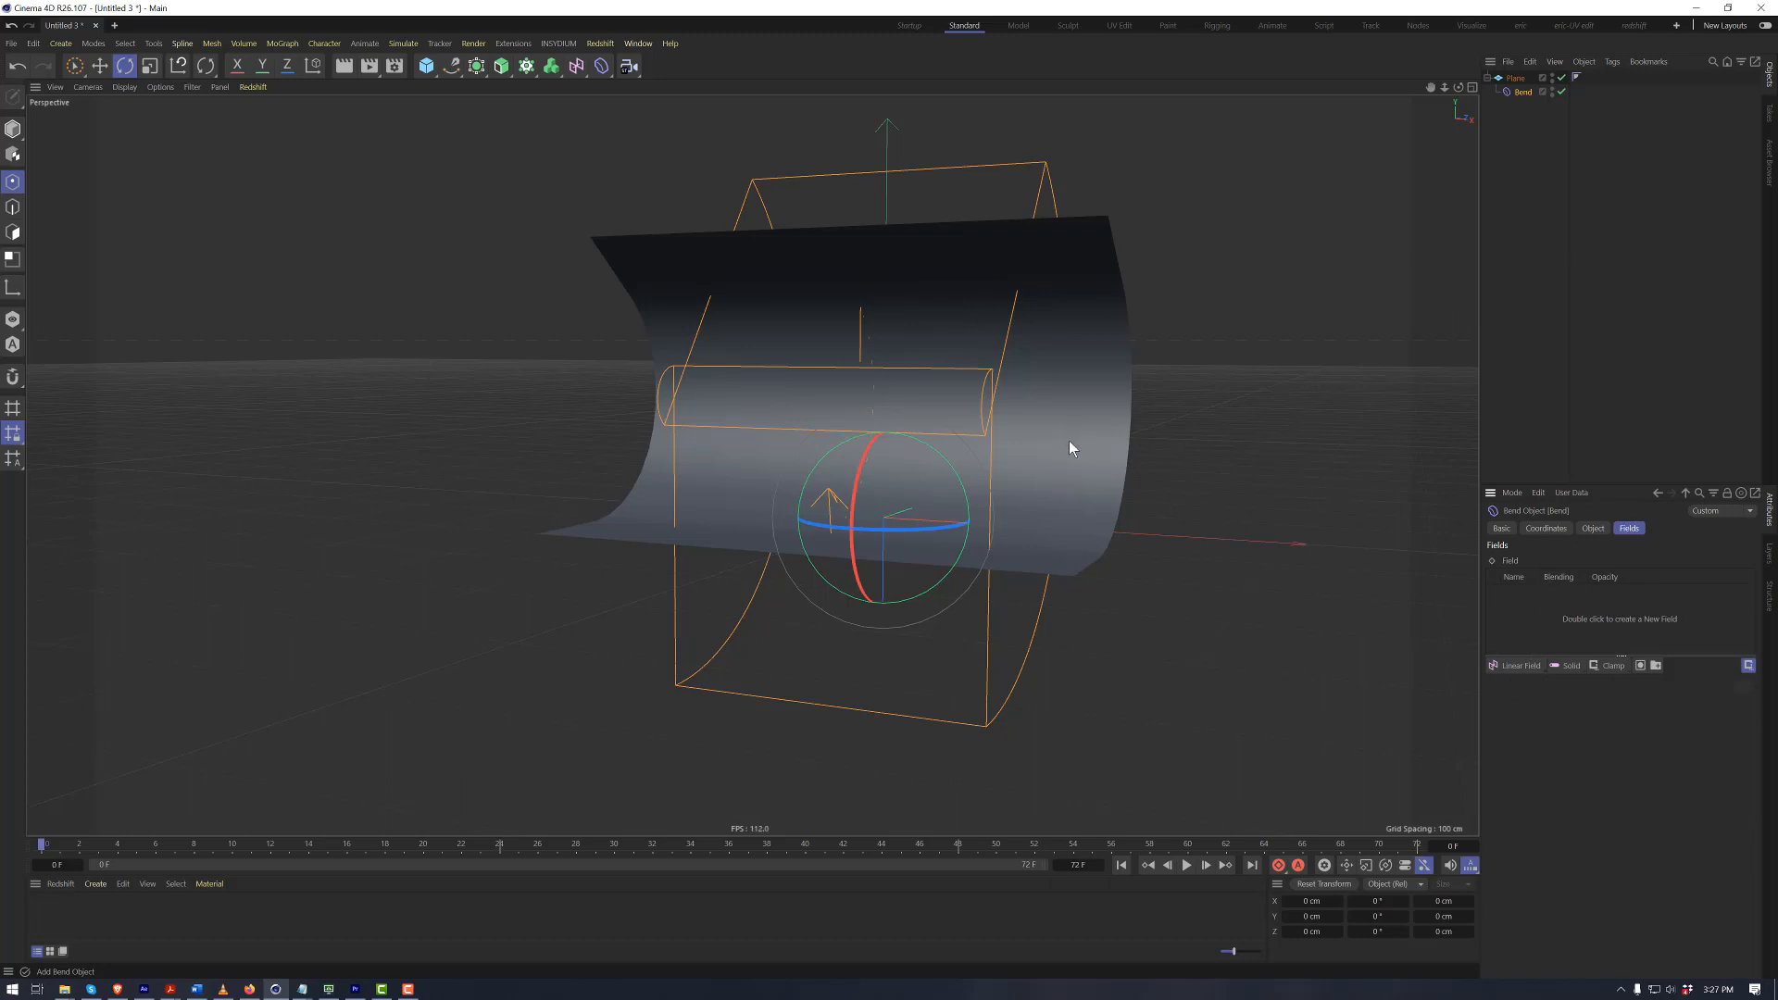
{"action": "left_click_drag", "start_coordinate": [996, 448], "coordinate": [1003, 398], "text": "alt"}
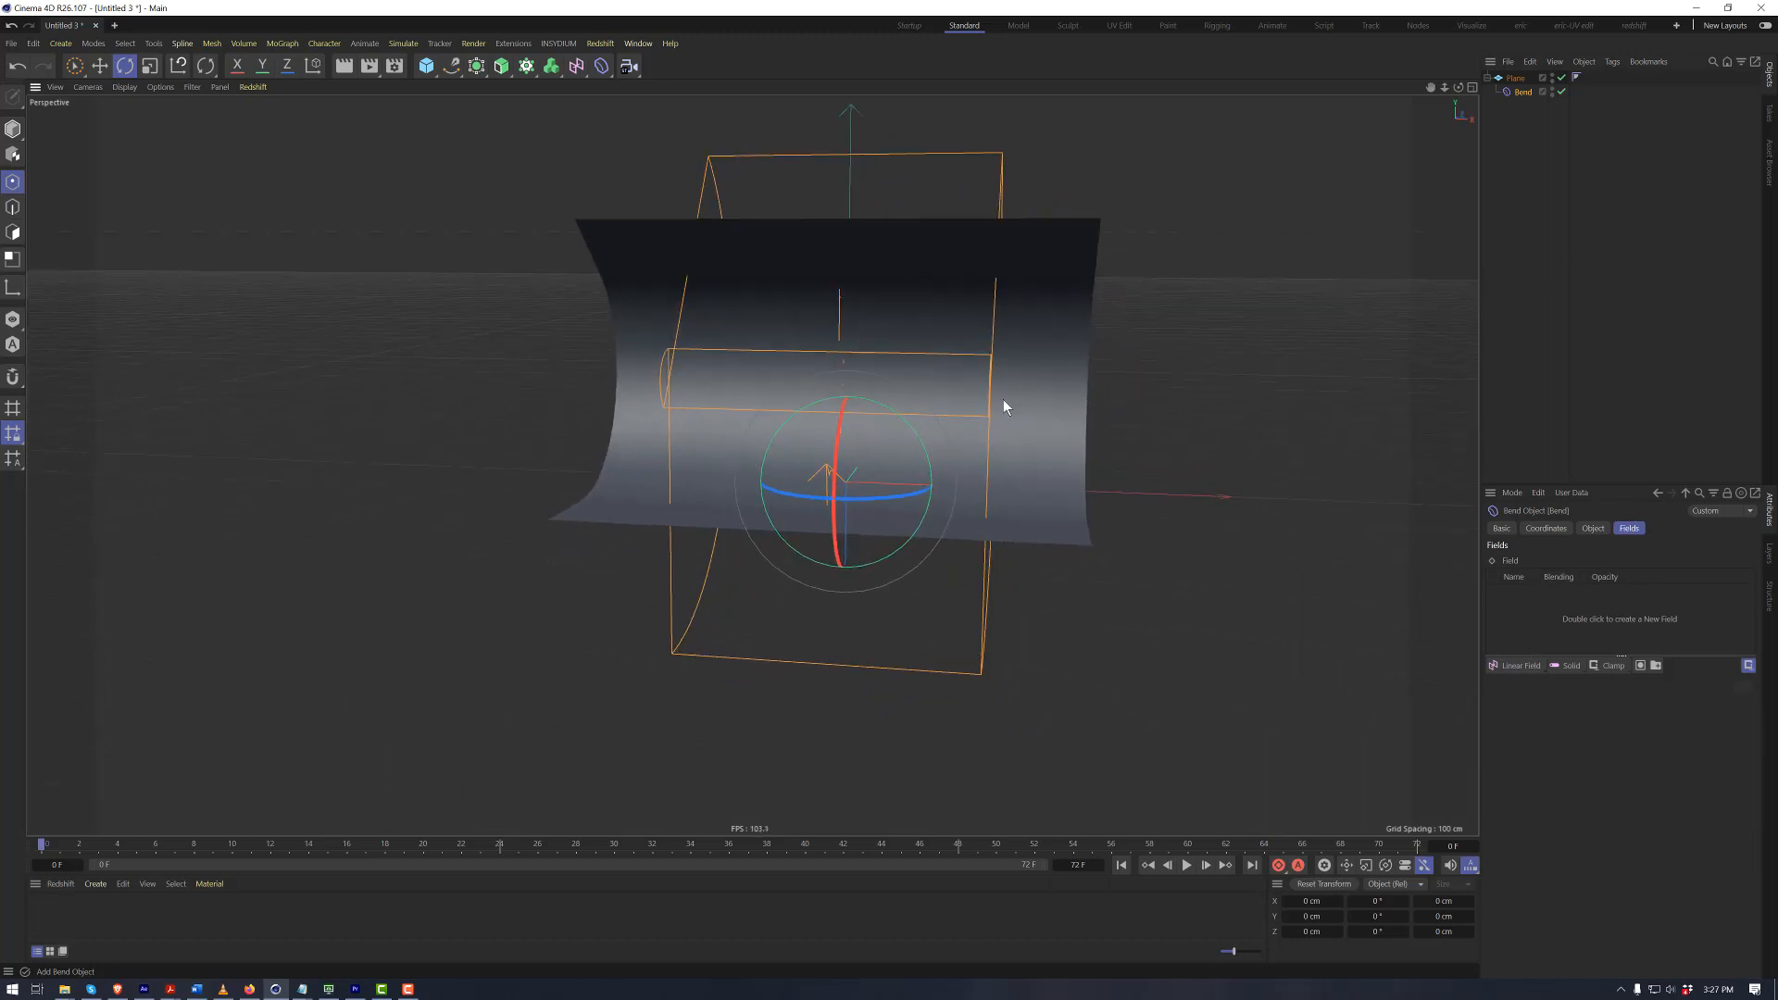
{"action": "left_click", "coordinate": [1504, 664]}
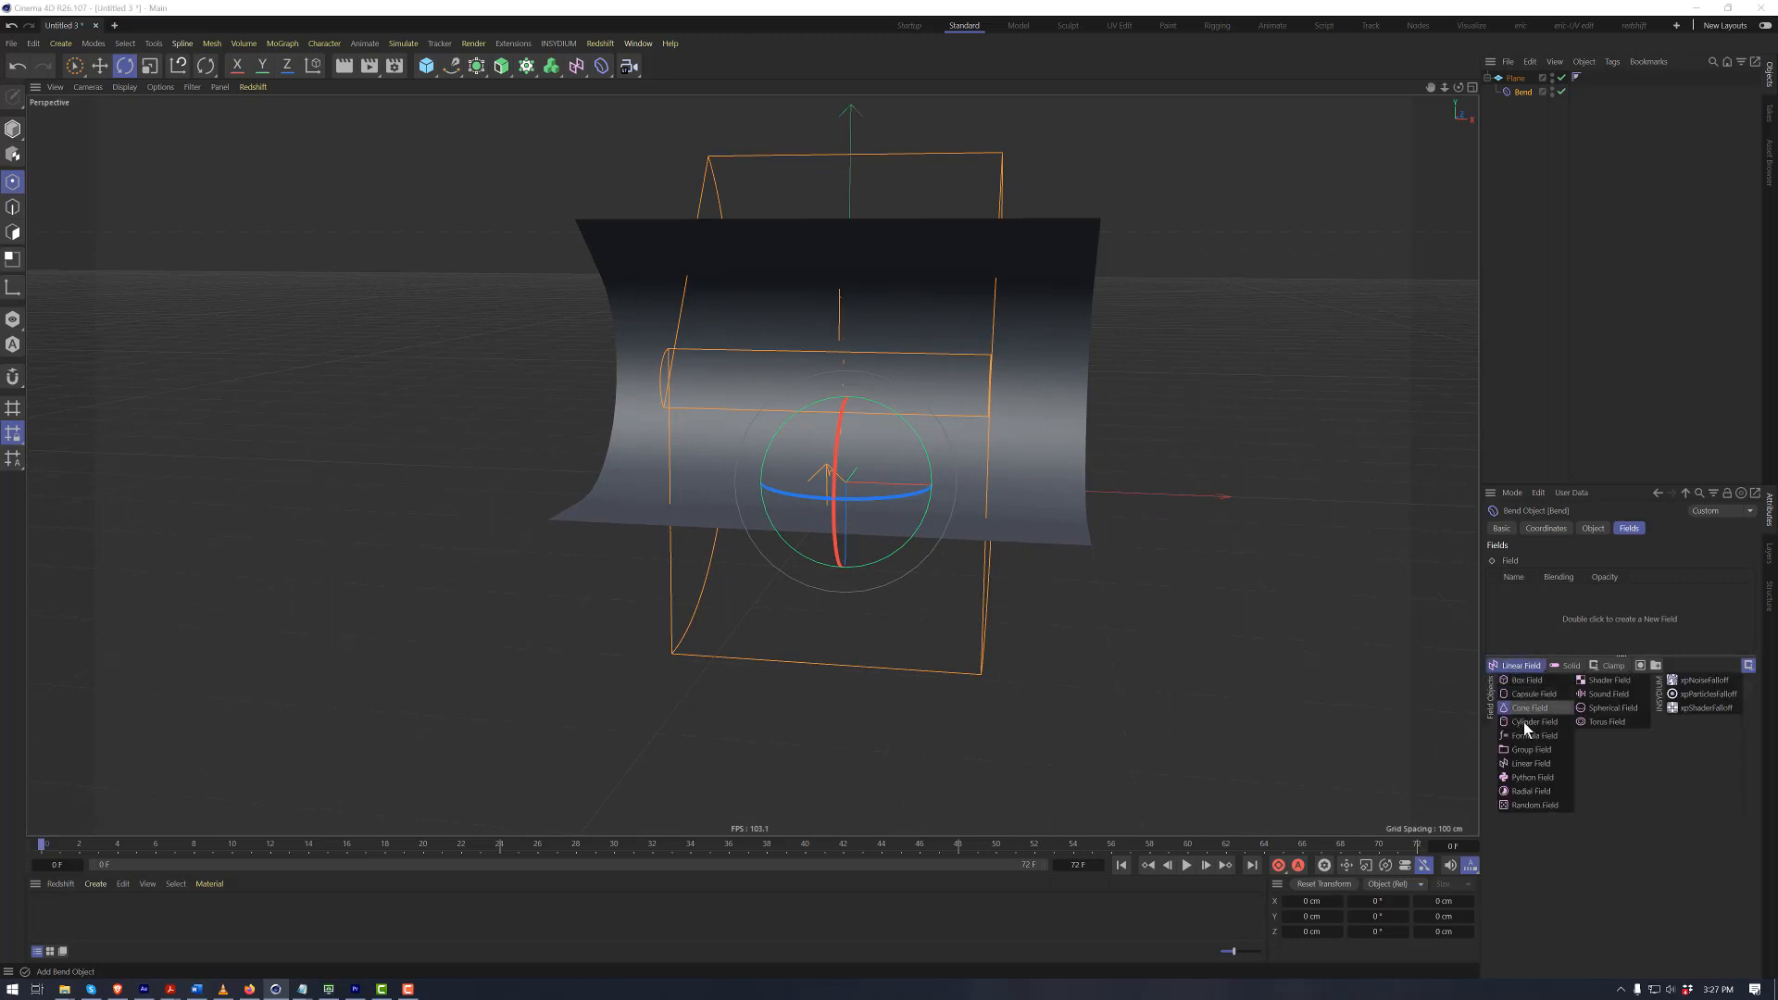
{"action": "left_click", "coordinate": [1550, 762]}
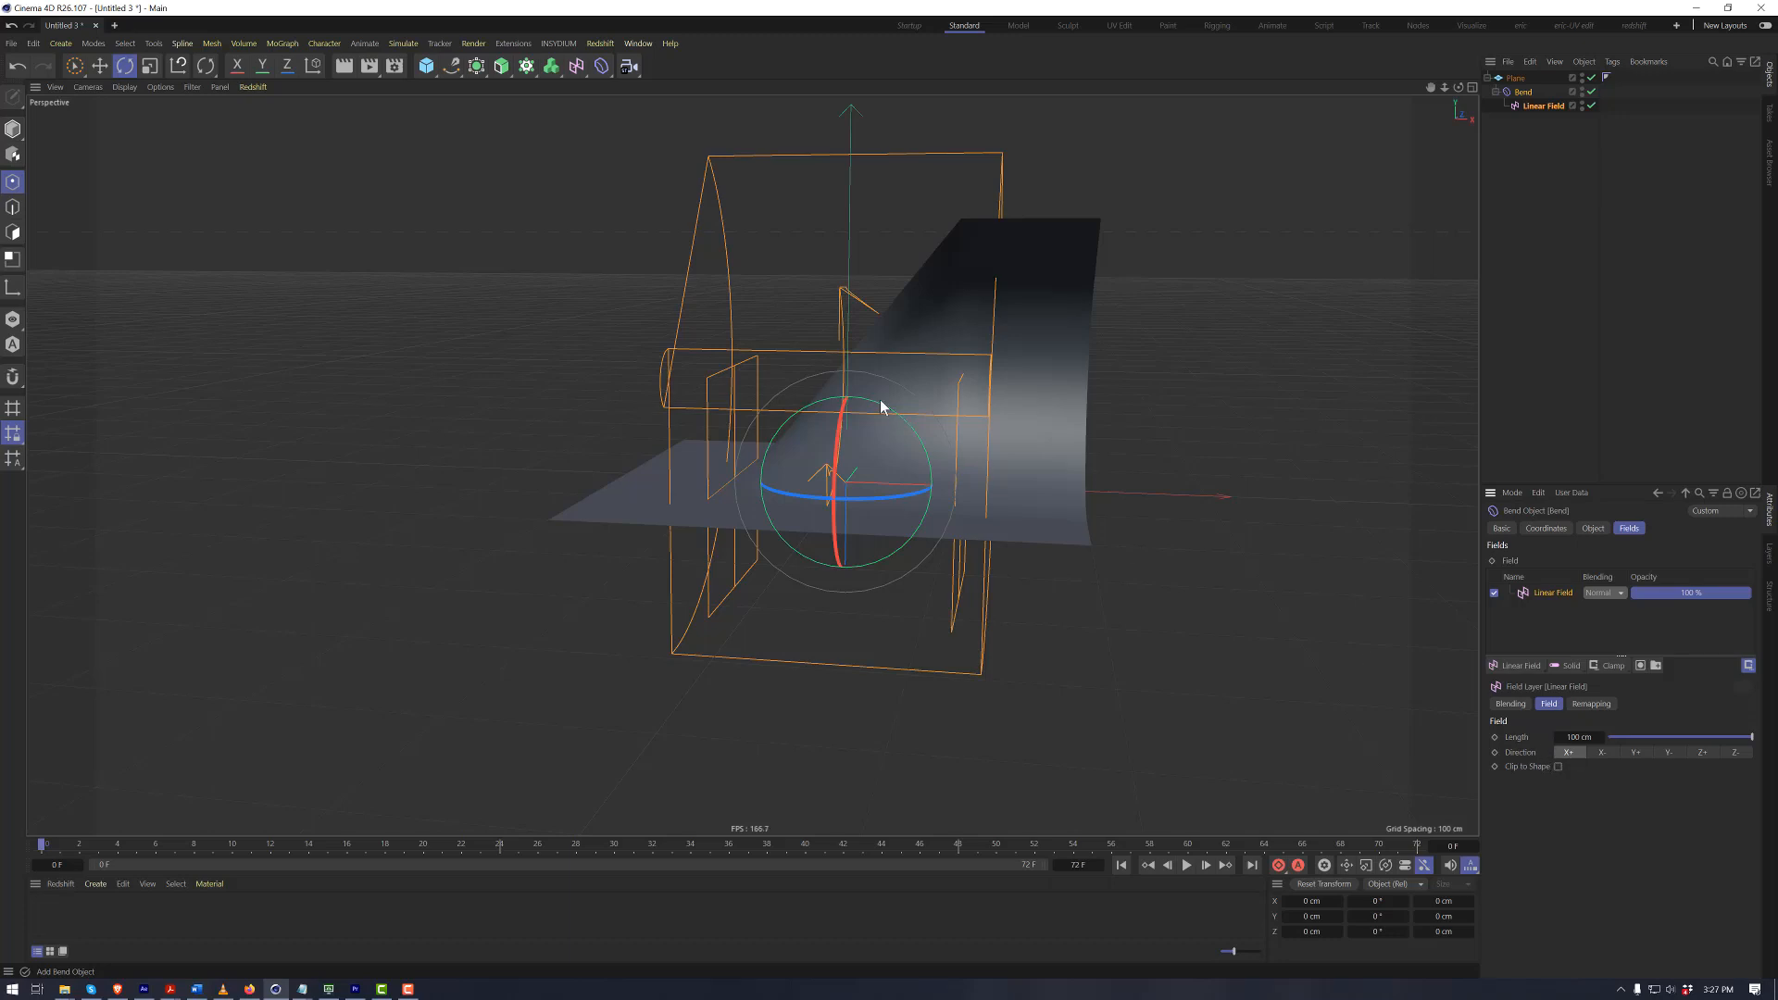
Move the Linear Field along the X axis out past the plane's edge, and back to the plane's middle
{"action": "middle_click_drag", "start_coordinate": [879, 400], "coordinate": [1027, 456], "text": "alt"}
{"action": "left_click", "coordinate": [1522, 105]}
{"action": "scroll", "coordinate": [1000, 511], "scroll_direction": "up", "scroll_amount": 5}
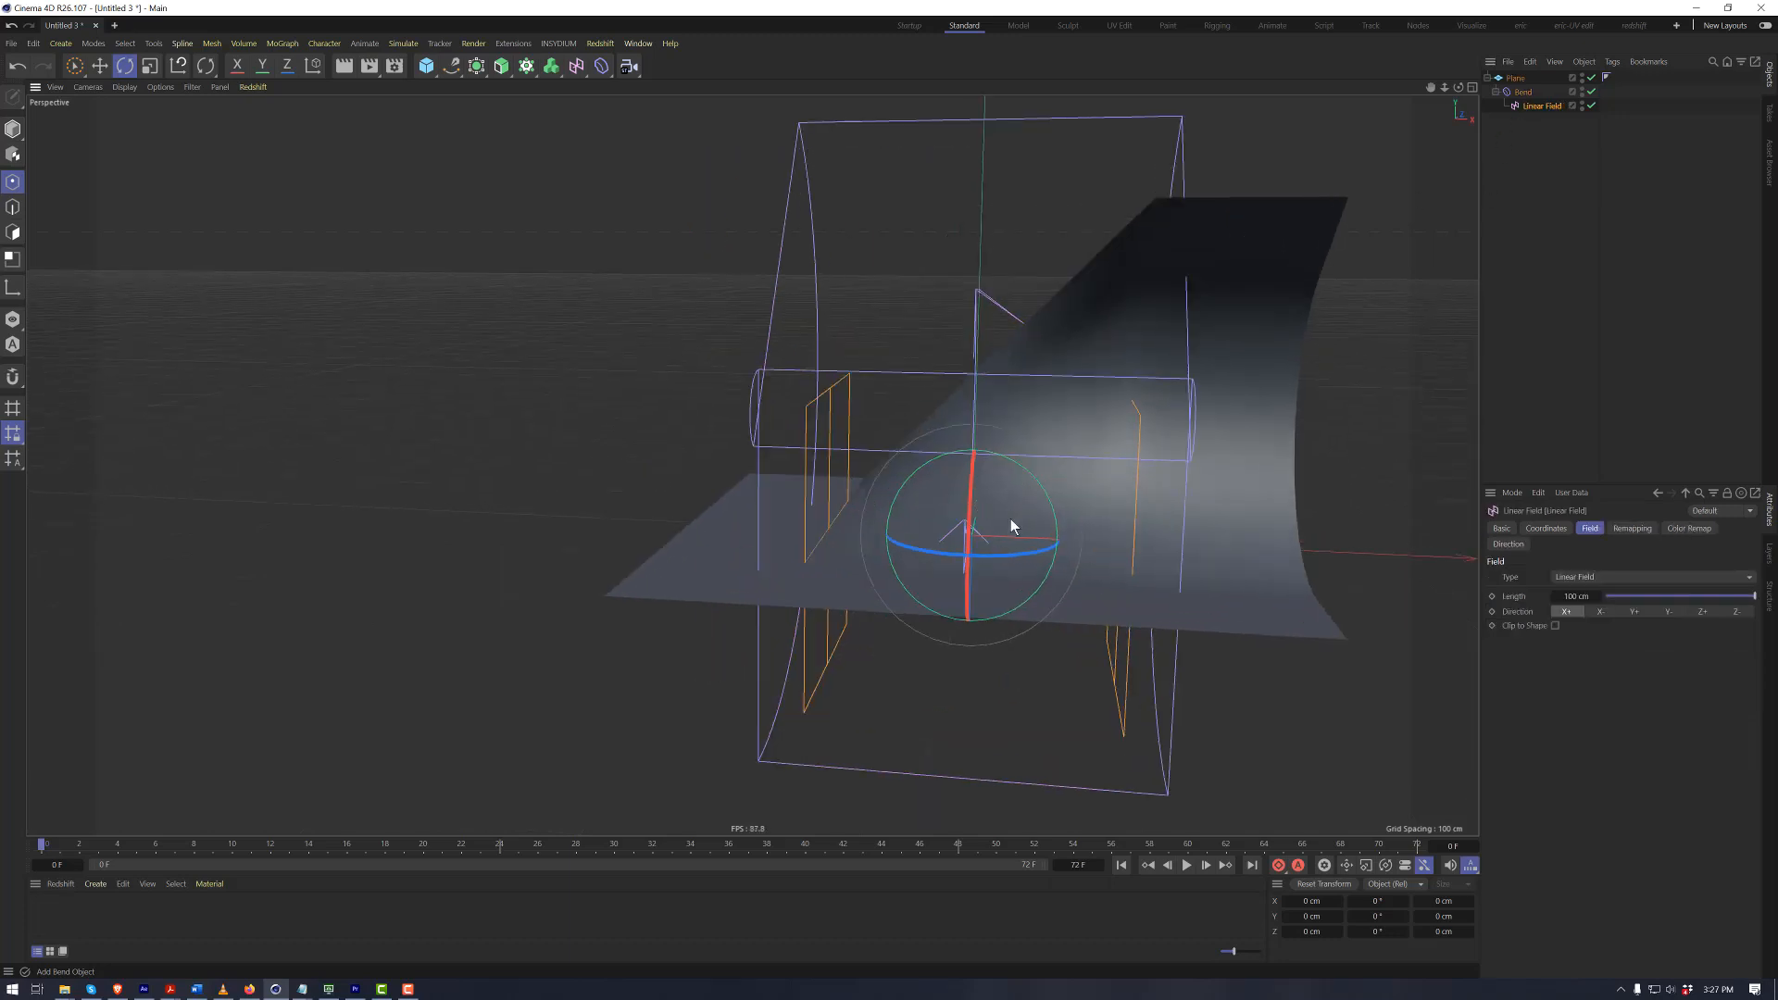
{"action": "key", "text": "e"}
{"action": "left_click_drag", "start_coordinate": [1113, 535], "coordinate": [749, 496]}
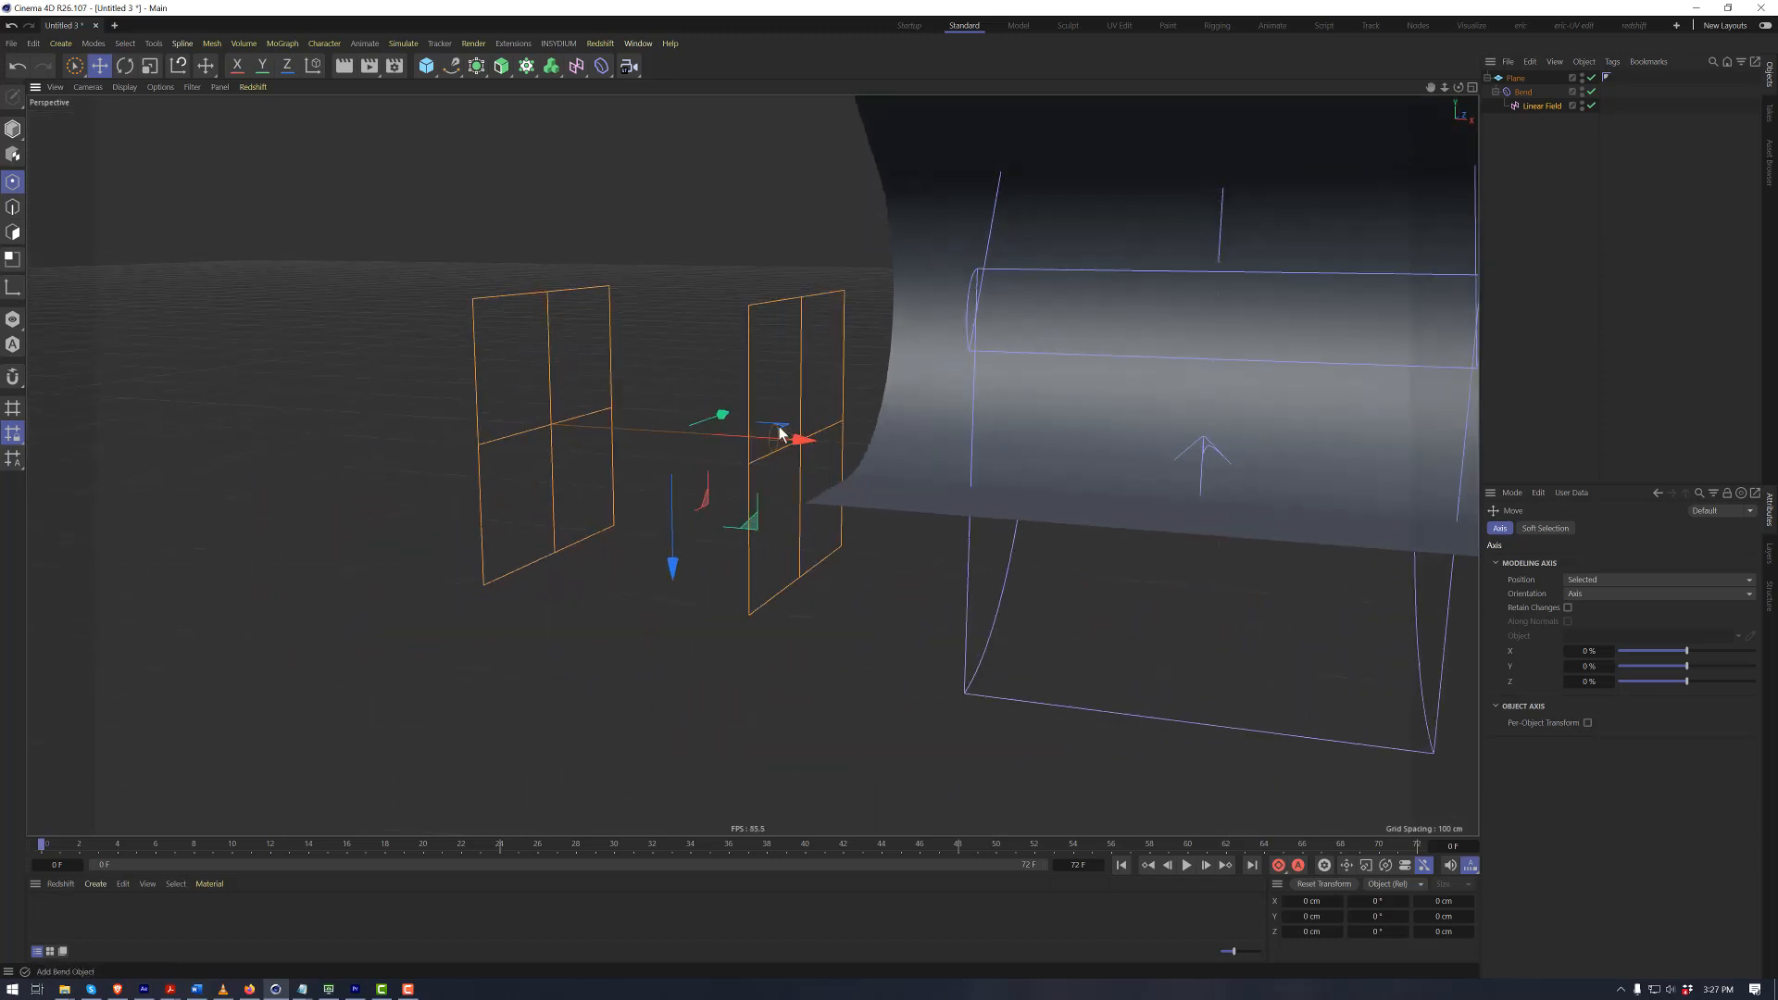
{"action": "left_click_drag", "start_coordinate": [717, 394], "coordinate": [789, 435], "text": "alt"}
{"action": "left_click_drag", "start_coordinate": [728, 367], "coordinate": [741, 443], "text": "alt"}
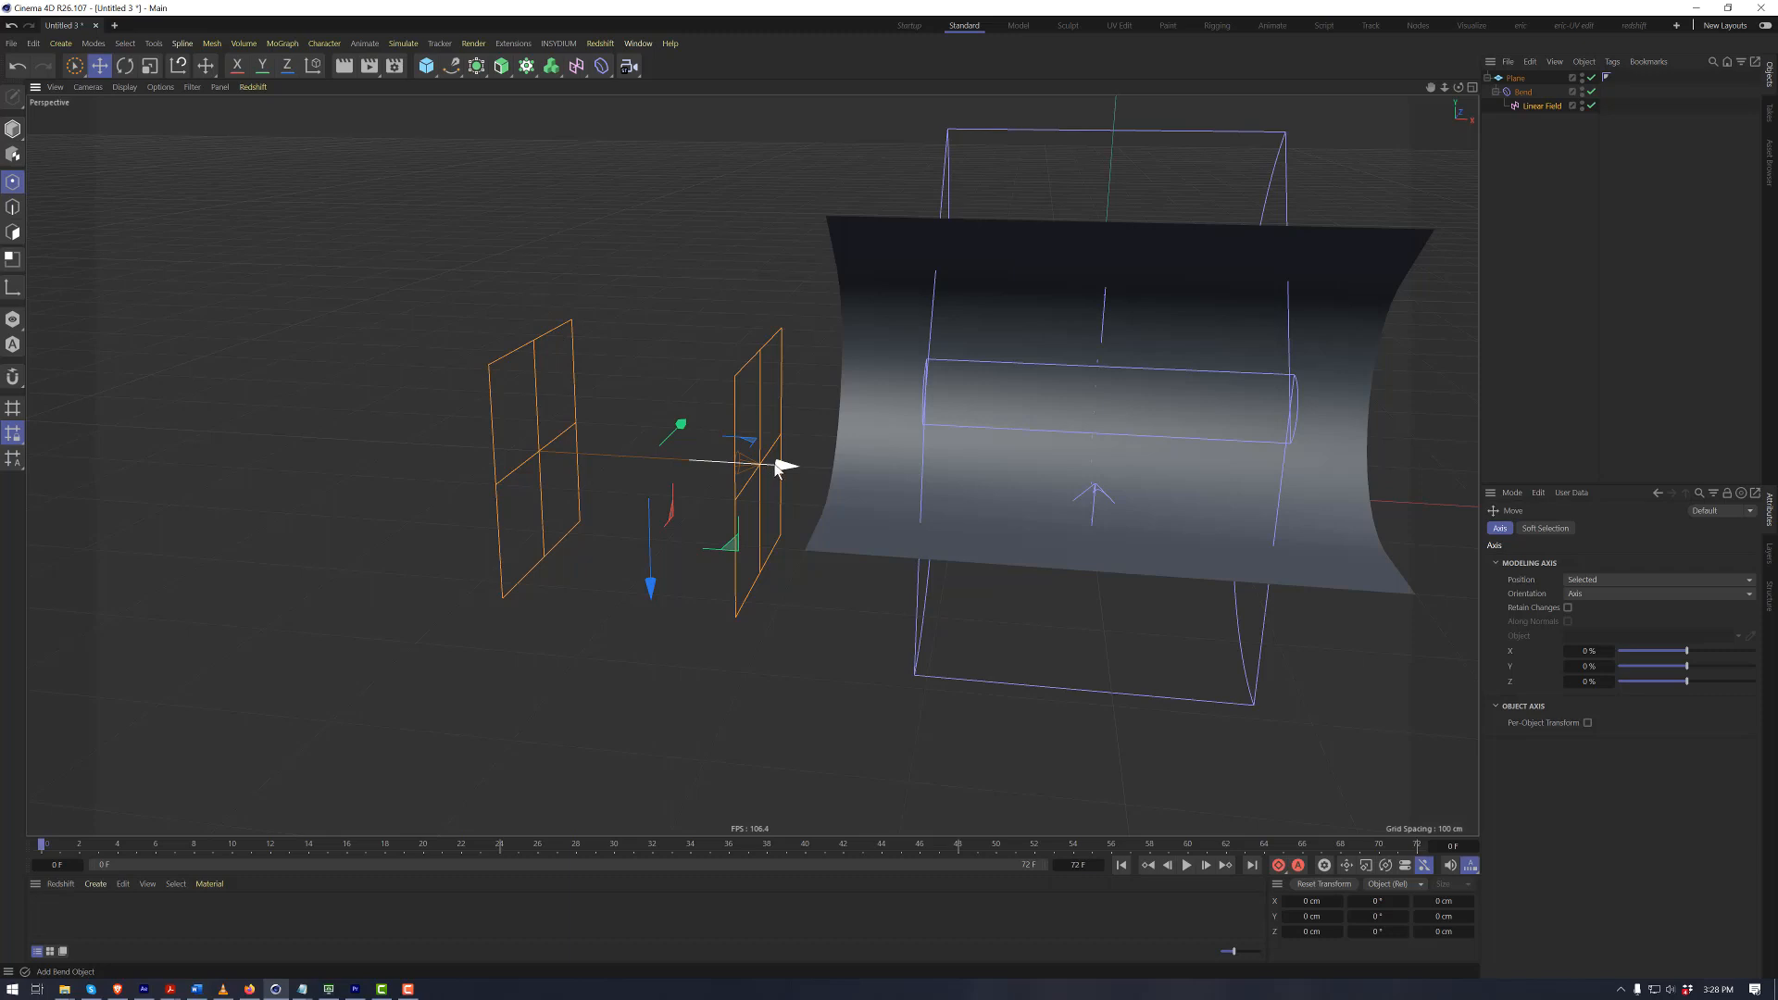
{"action": "left_click_drag", "start_coordinate": [777, 466], "coordinate": [1194, 576]}
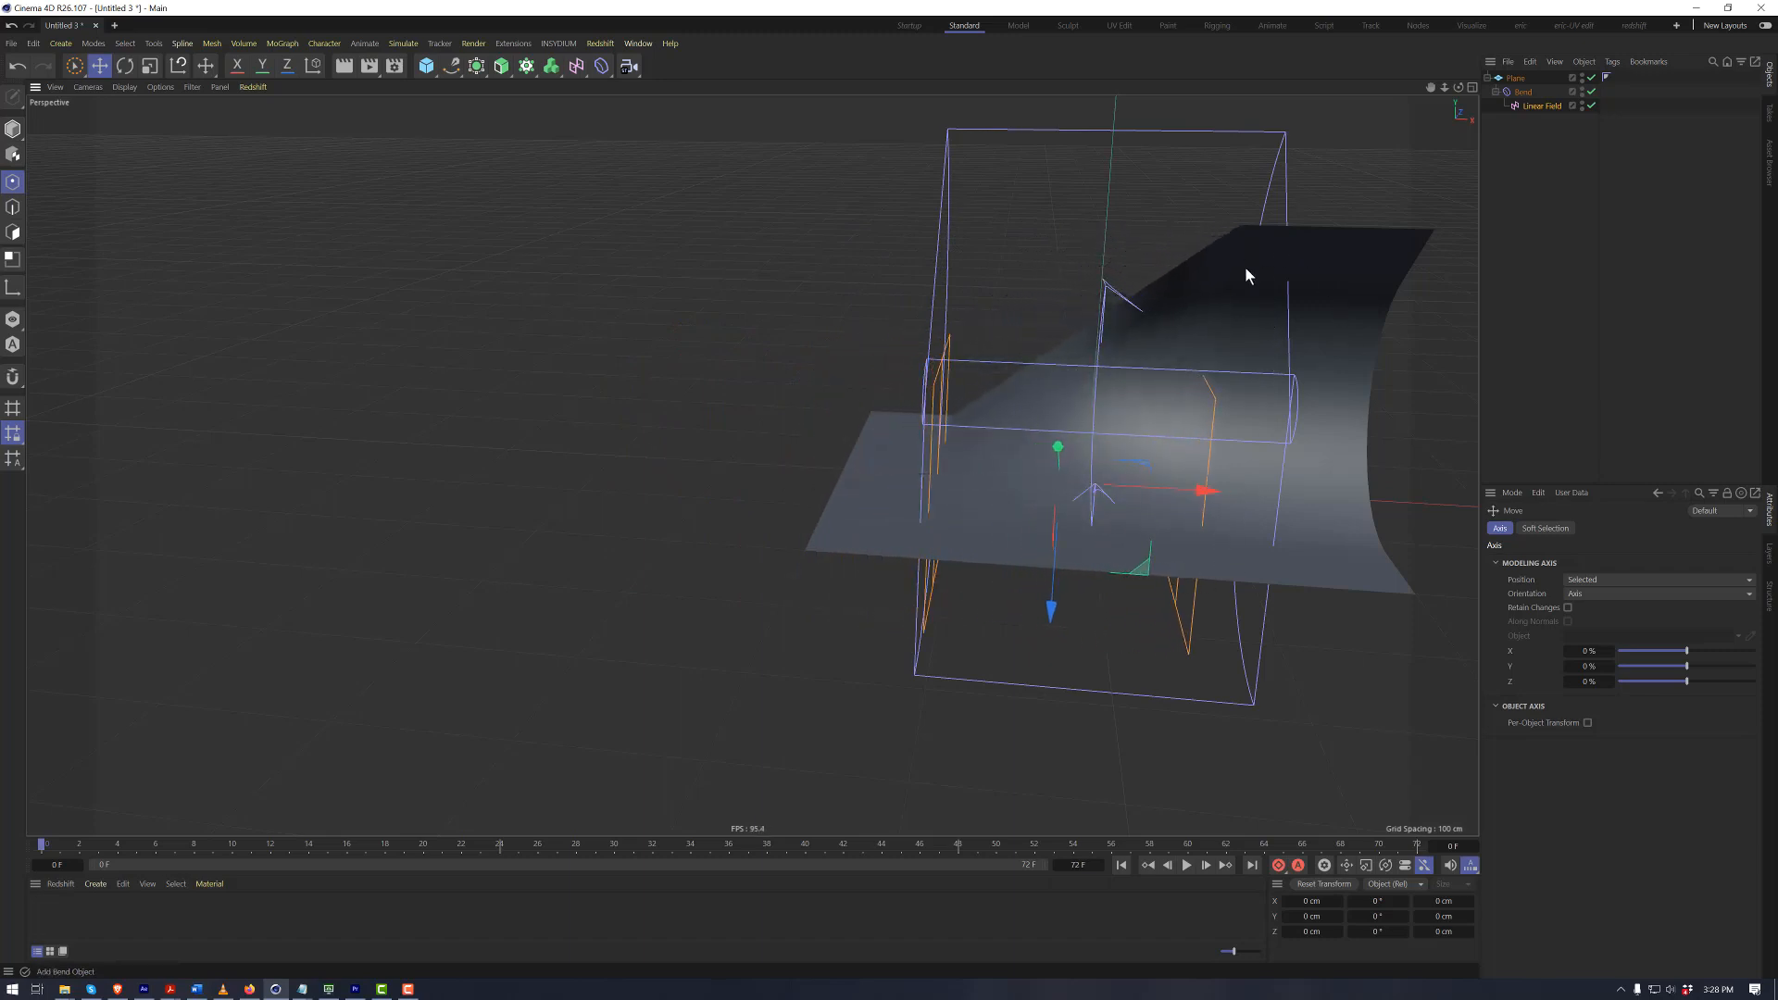
Set the Bend deformer's strength to 90°
{"action": "middle_click_drag", "start_coordinate": [1095, 384], "coordinate": [932, 389], "text": "alt"}
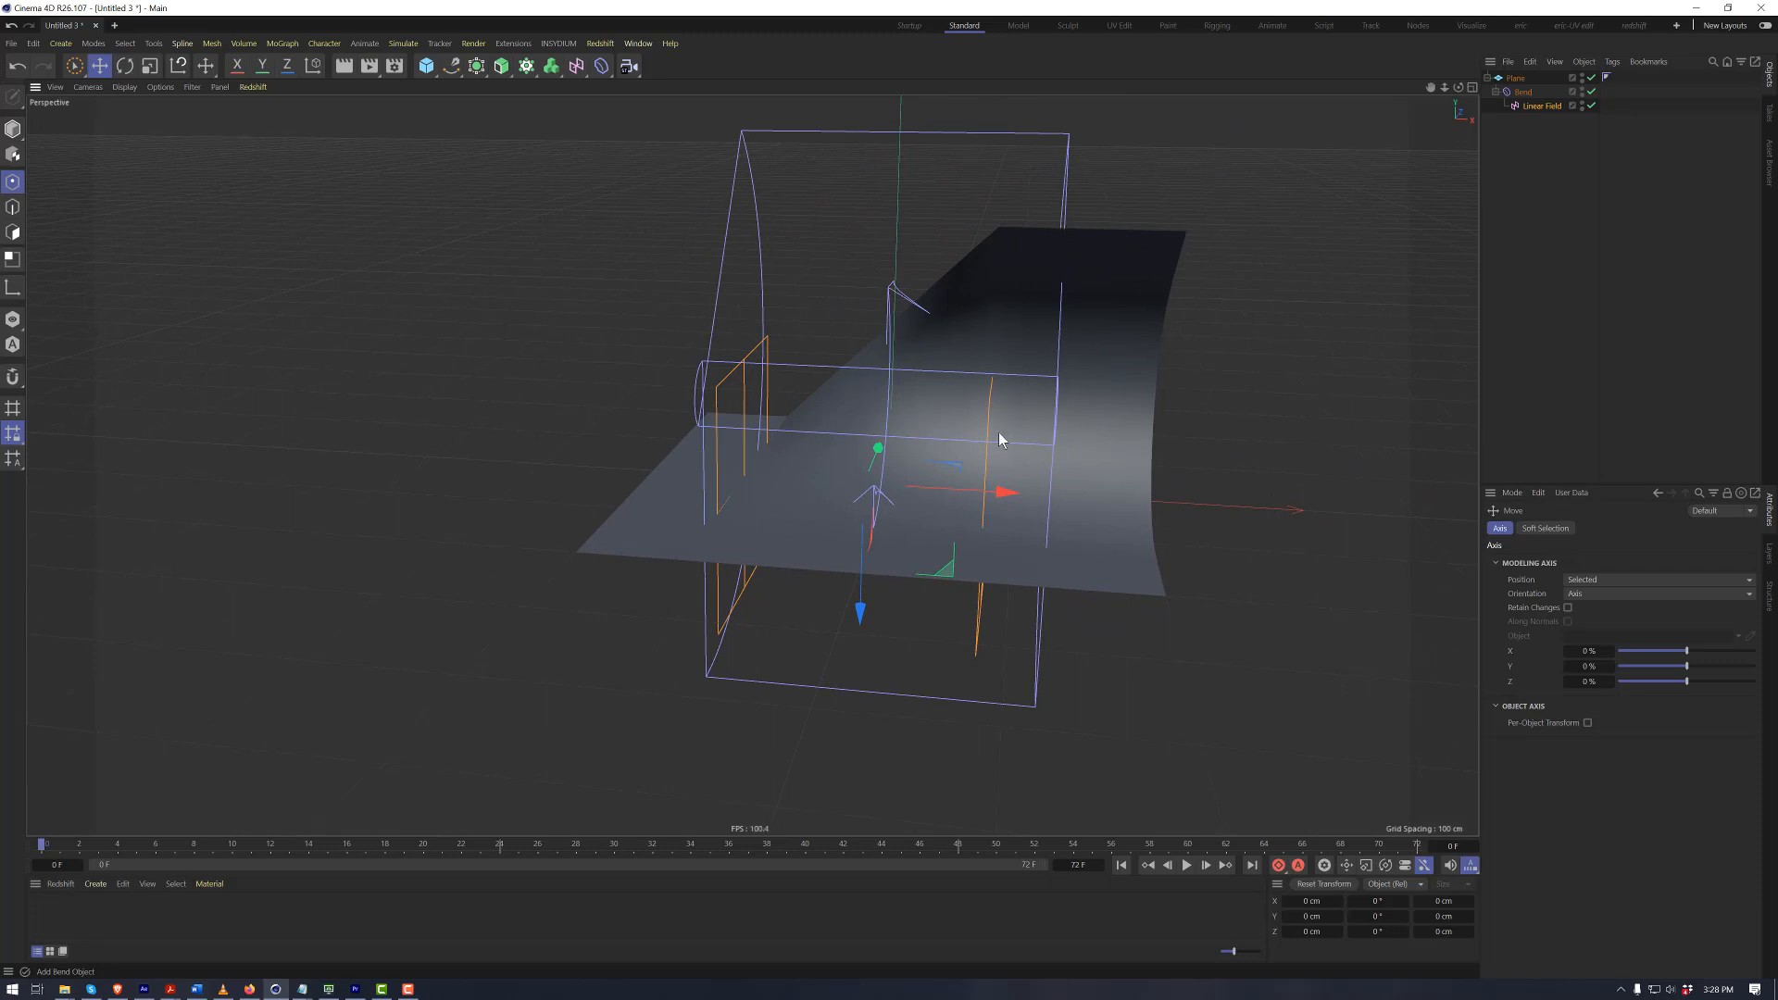
{"action": "left_click_drag", "start_coordinate": [998, 435], "coordinate": [886, 524], "text": "alt"}
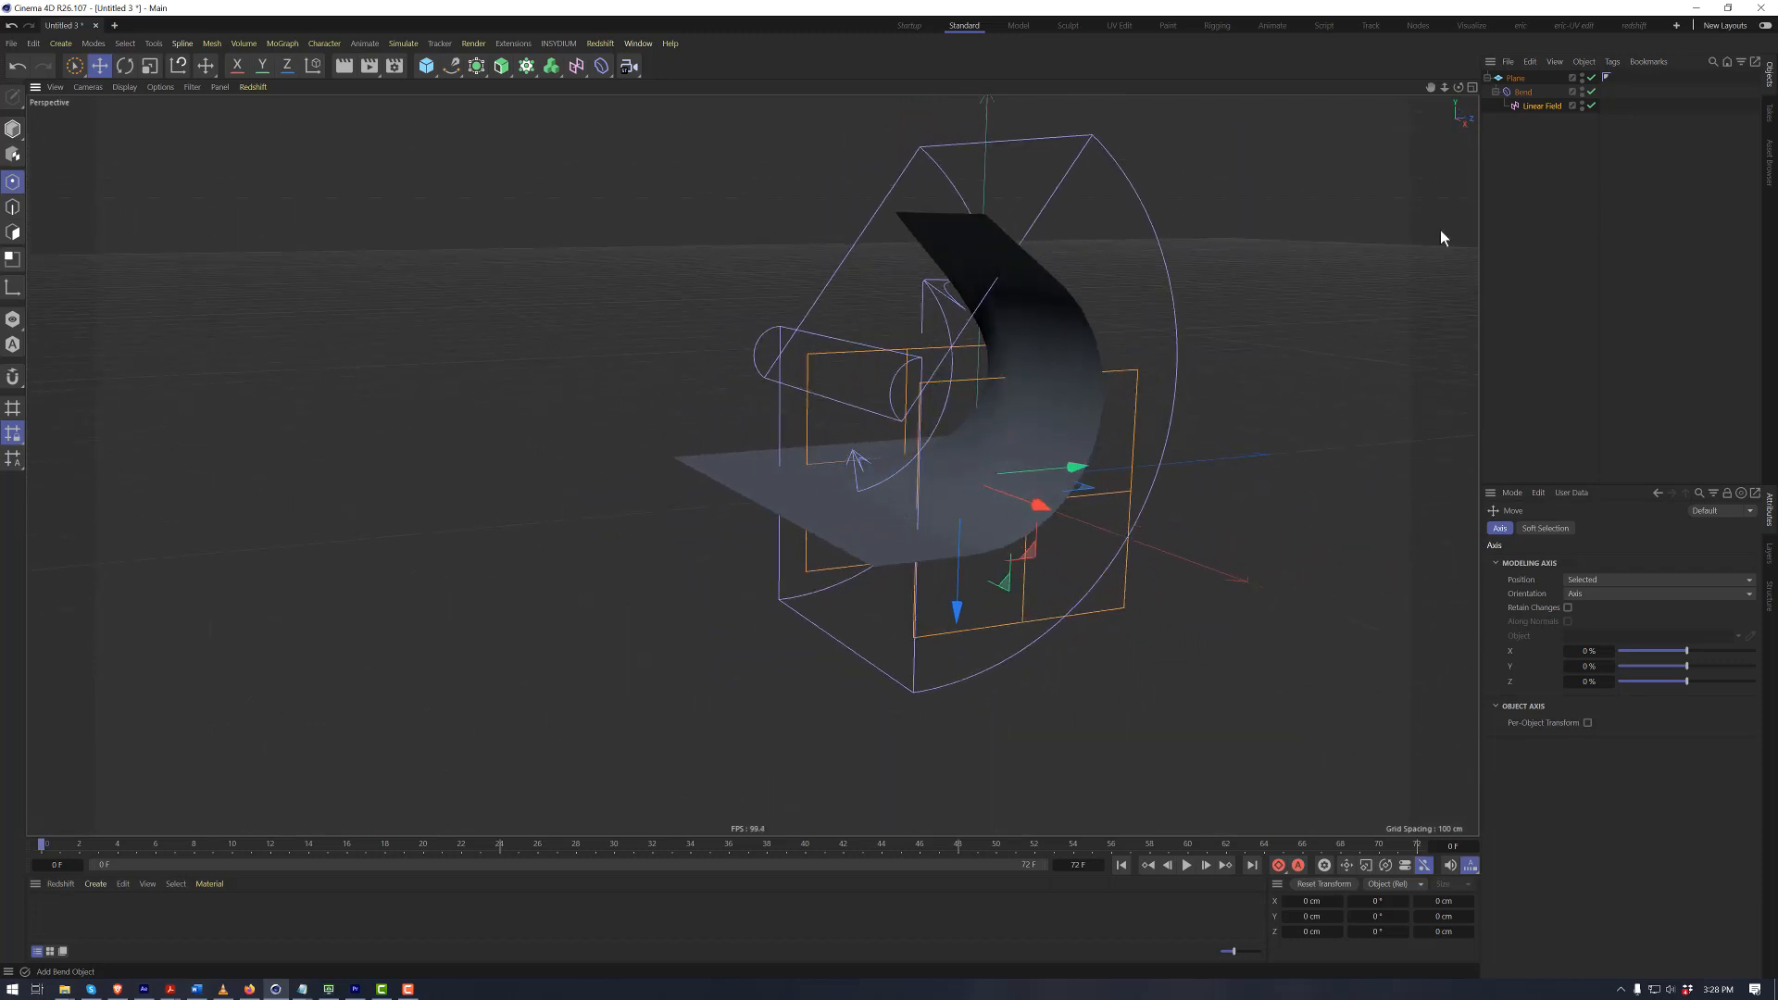
{"action": "left_click", "coordinate": [1524, 92]}
{"action": "left_click", "coordinate": [1591, 529]}
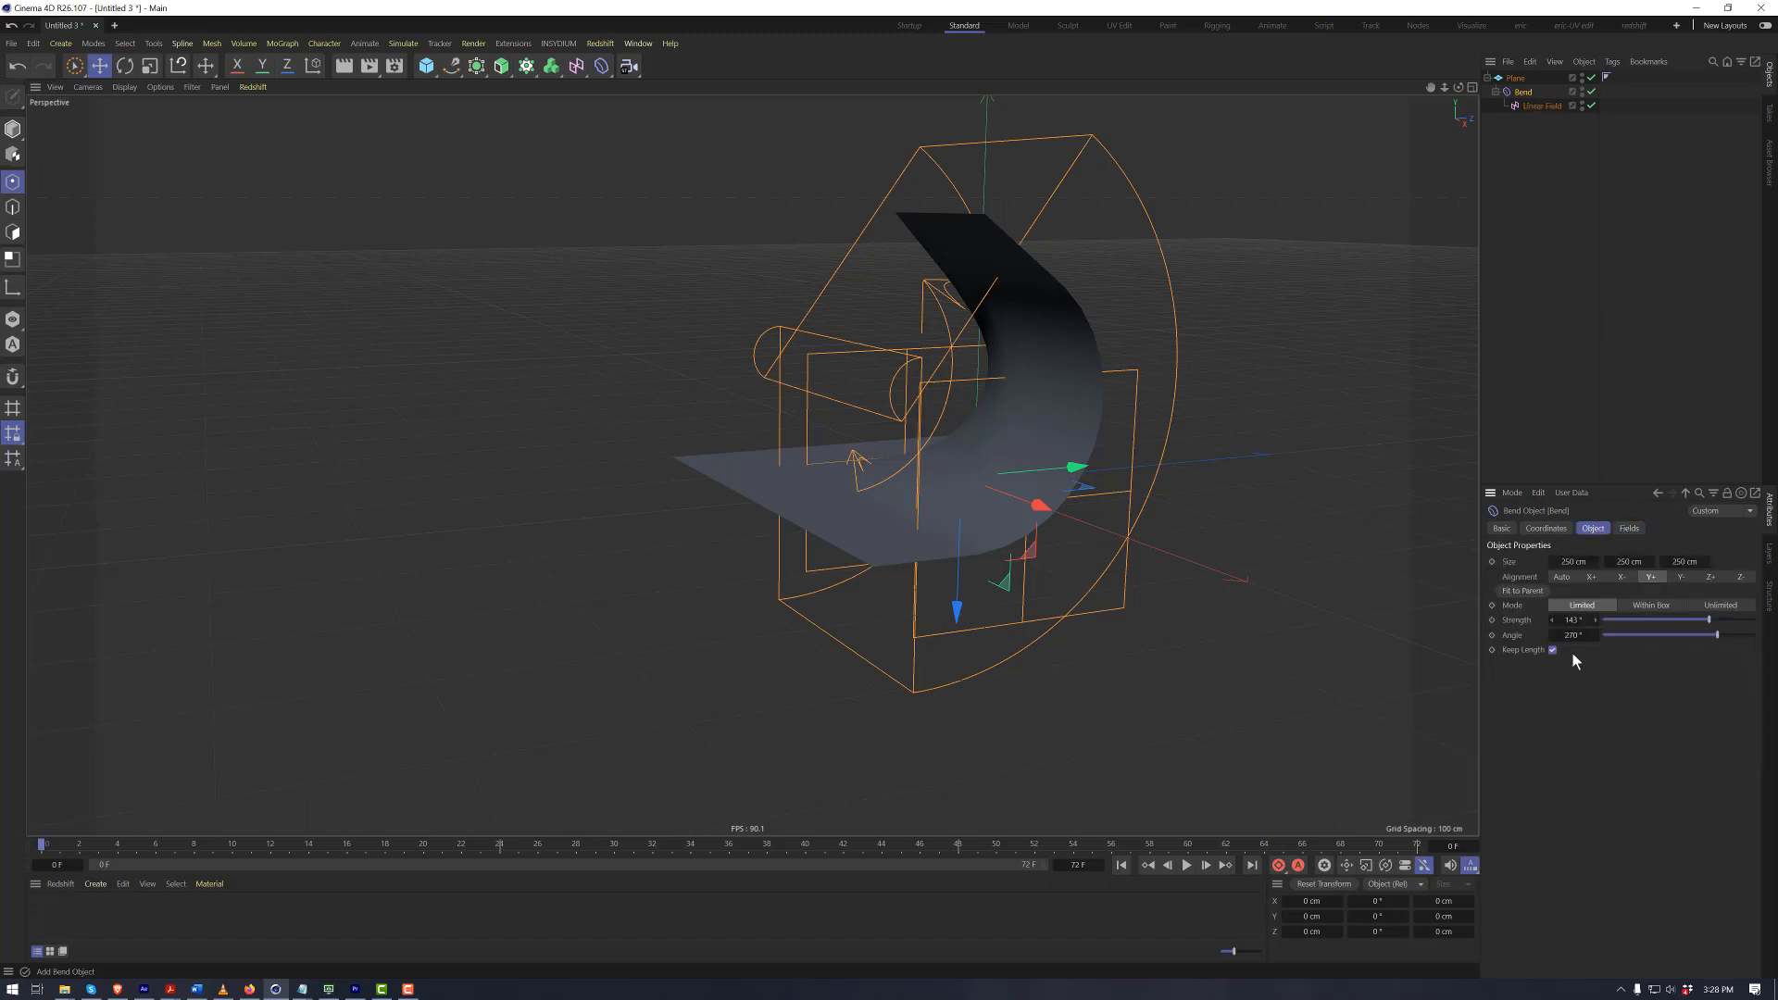
{"action": "left_click", "coordinate": [1577, 619]}
{"action": "type", "text": "90"}
{"action": "key", "text": "Return"}
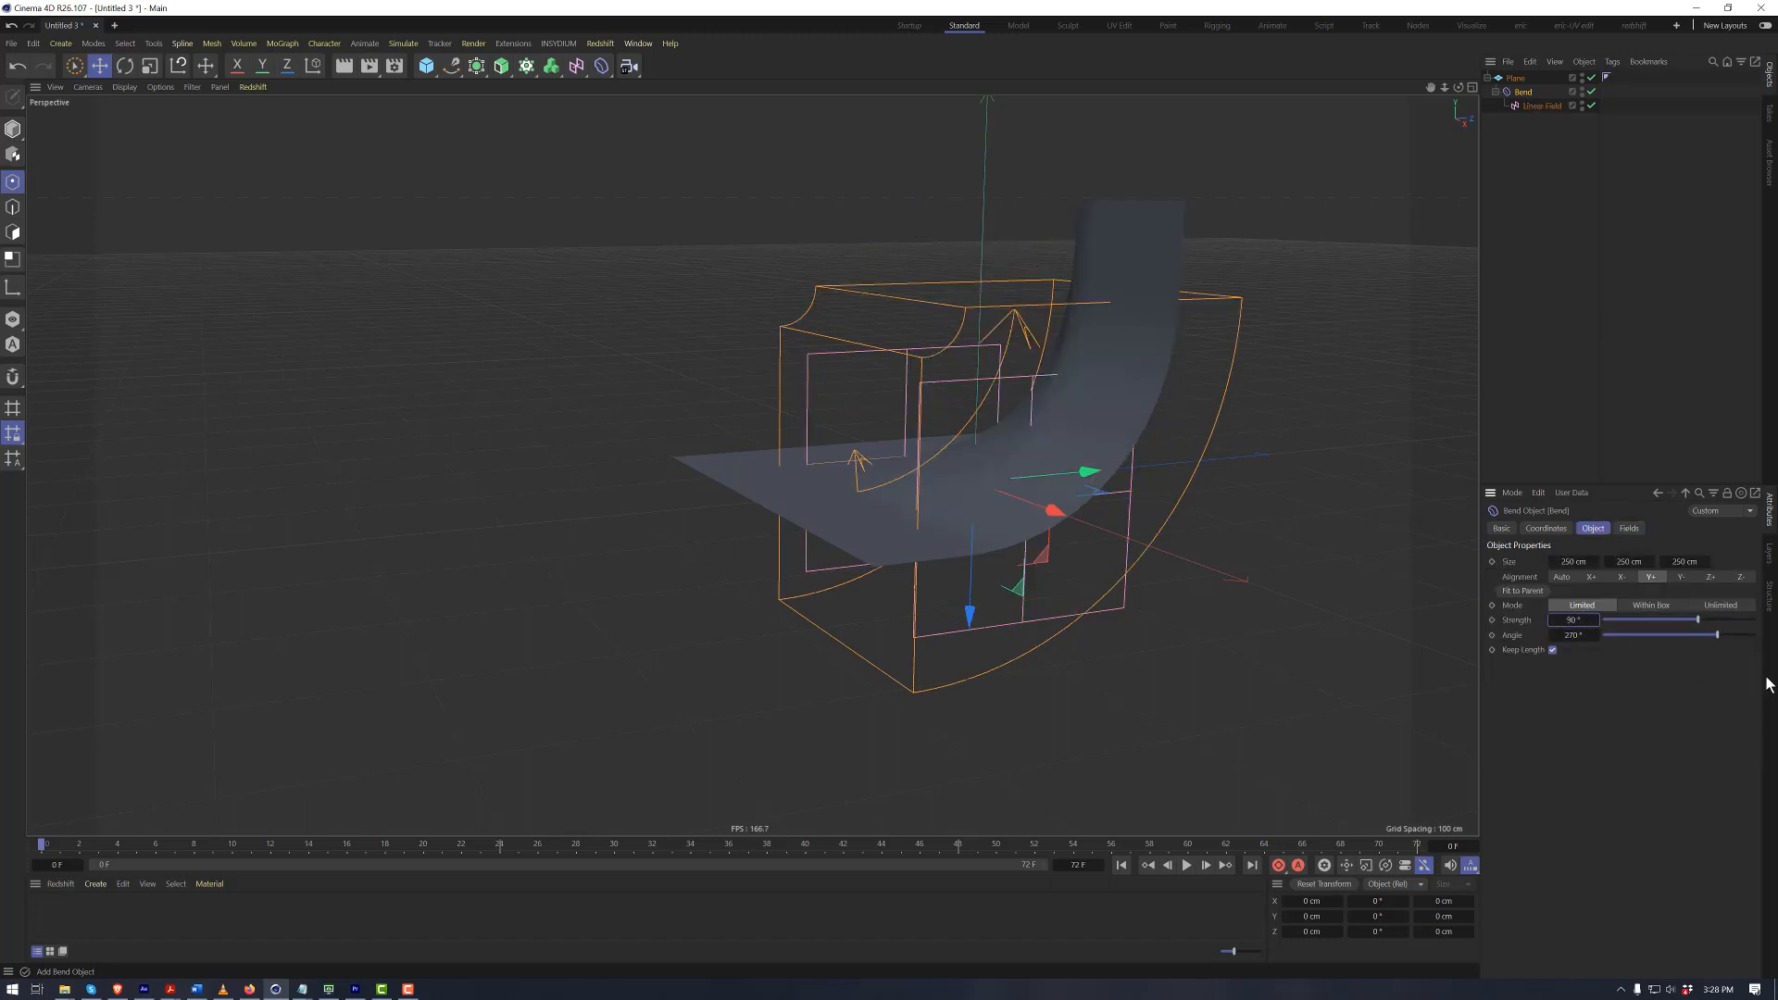
Slide the Linear Field back and forth along the X axis to shift the bend's falloff across the plane
{"action": "left_click_drag", "start_coordinate": [1081, 467], "coordinate": [1036, 458], "text": "alt"}
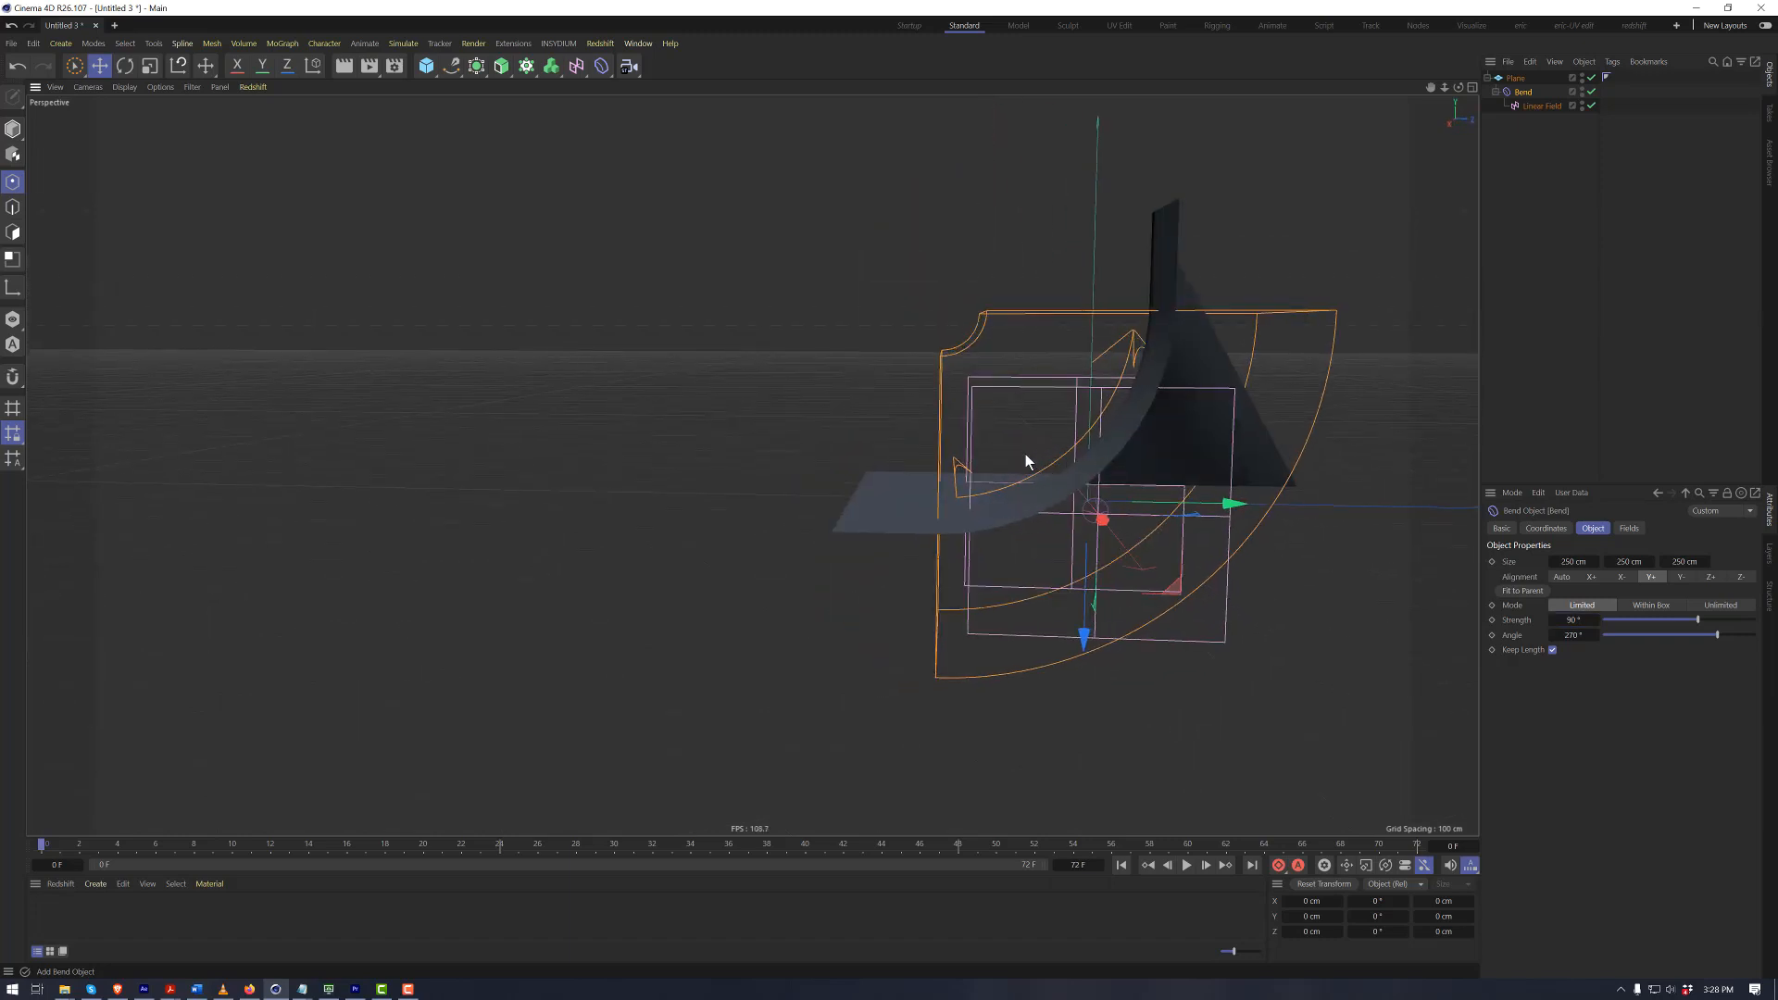
{"action": "left_click_drag", "start_coordinate": [1154, 345], "coordinate": [1178, 444], "text": "alt"}
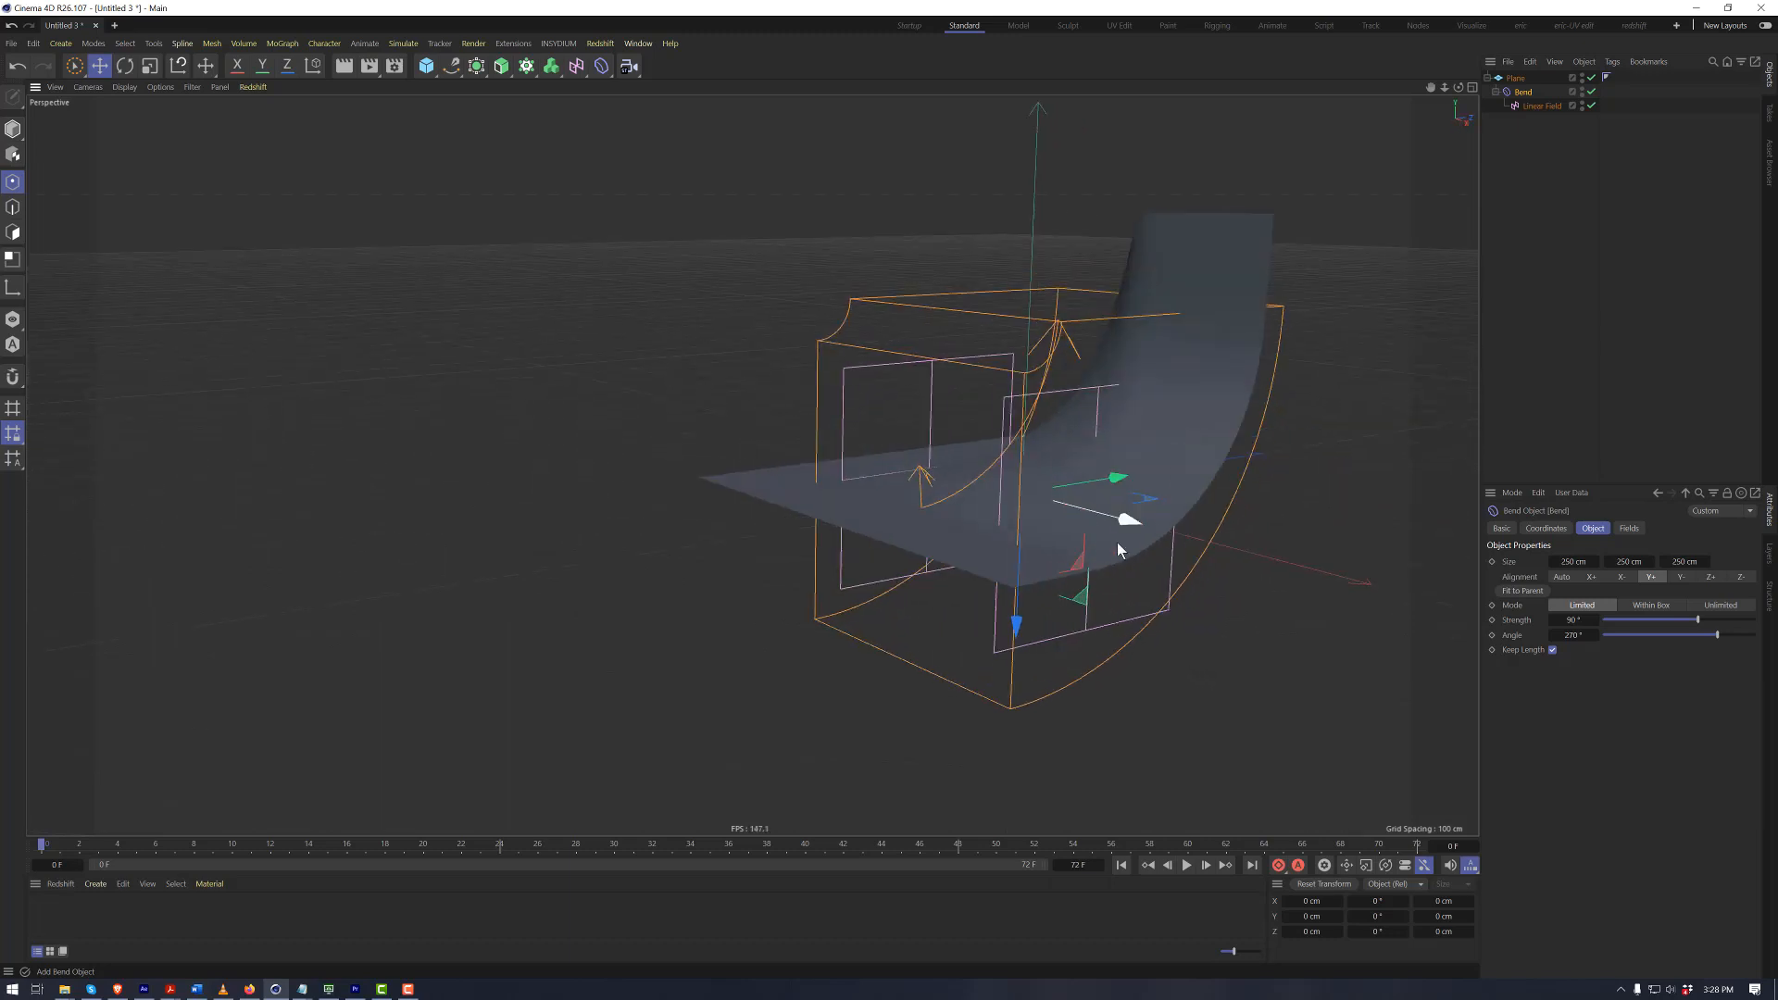
{"action": "left_click_drag", "start_coordinate": [1152, 375], "coordinate": [1185, 446], "text": "alt"}
{"action": "left_click", "coordinate": [1535, 104]}
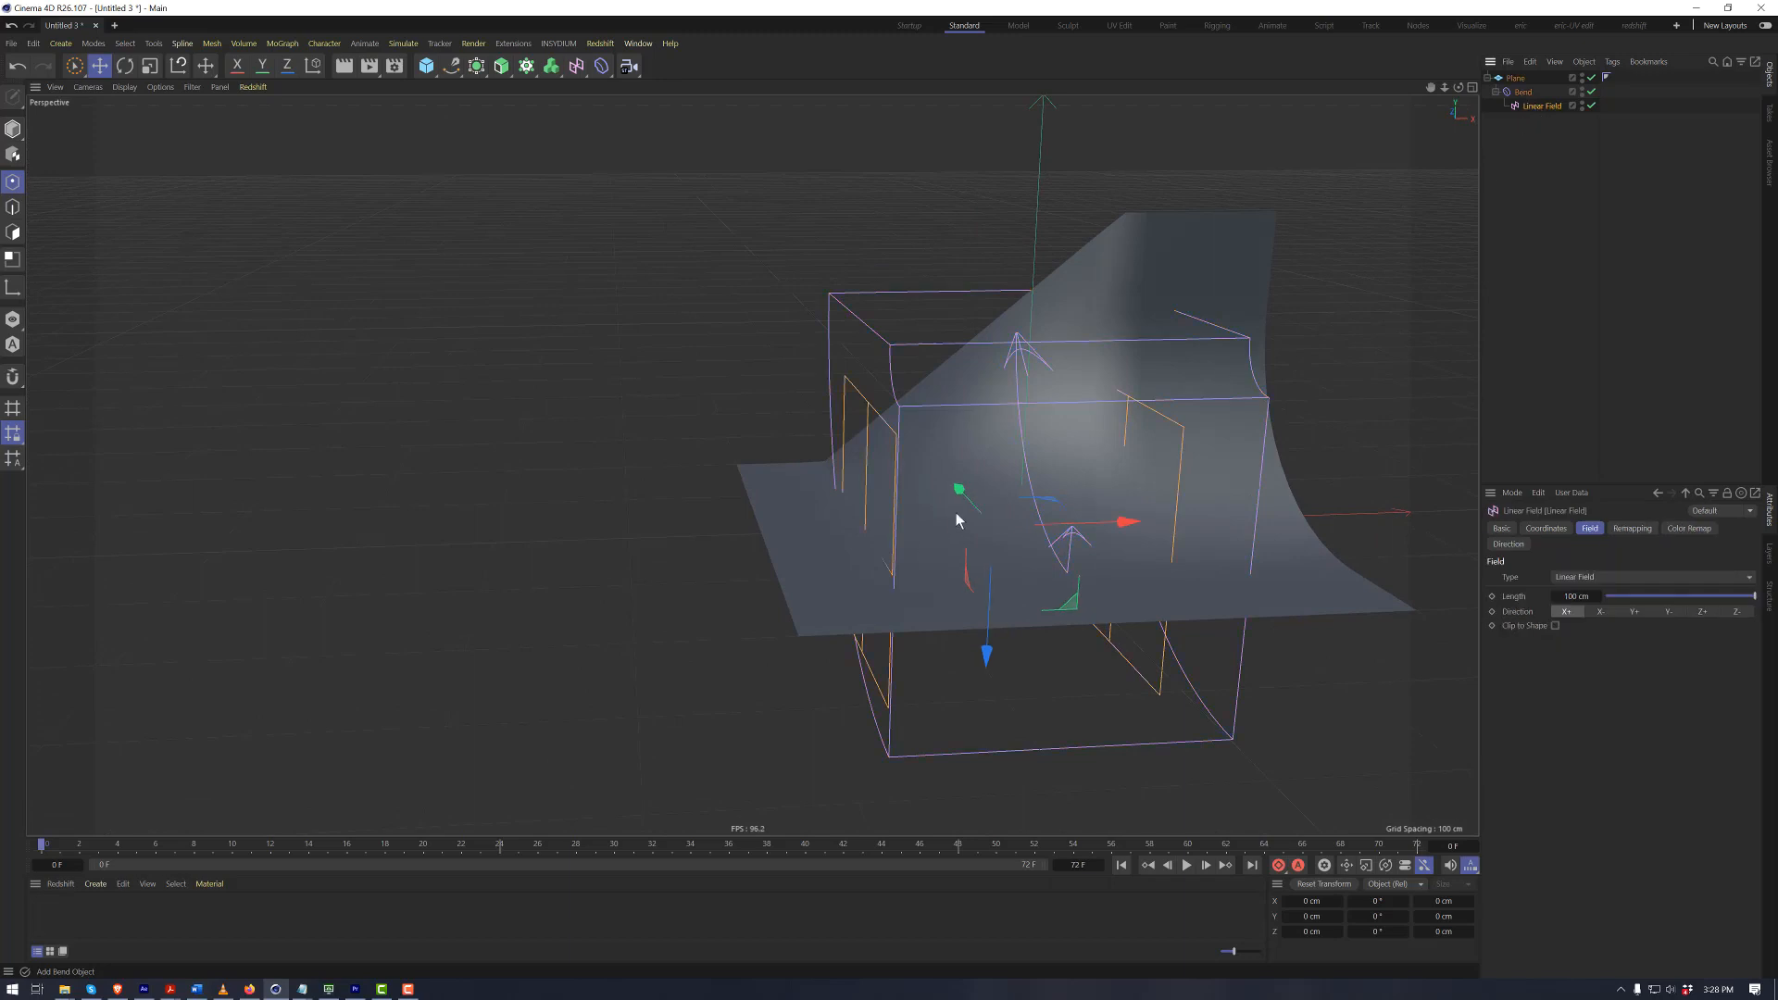
{"action": "middle_click_drag", "start_coordinate": [956, 514], "coordinate": [1128, 444], "text": "alt"}
{"action": "left_click_drag", "start_coordinate": [1128, 444], "coordinate": [1154, 458], "text": "alt"}
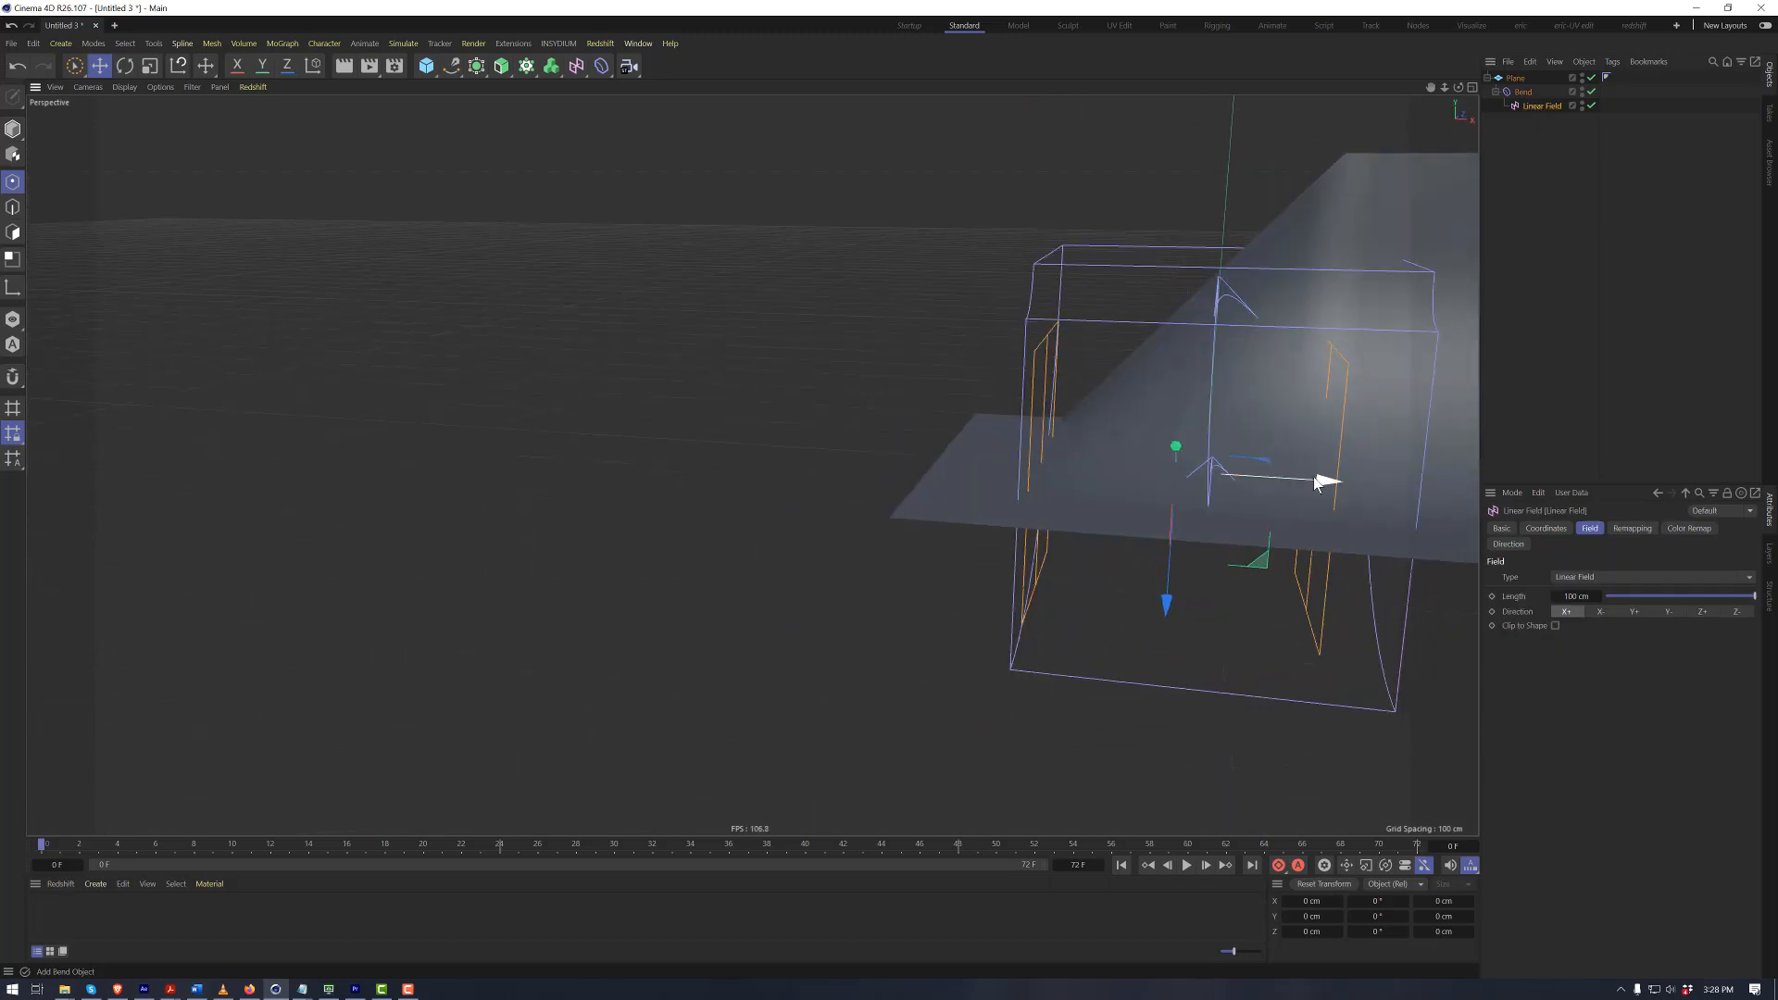
{"action": "left_click_drag", "start_coordinate": [1315, 478], "coordinate": [1391, 479]}
{"action": "left_click_drag", "start_coordinate": [911, 450], "coordinate": [834, 484], "text": "alt"}
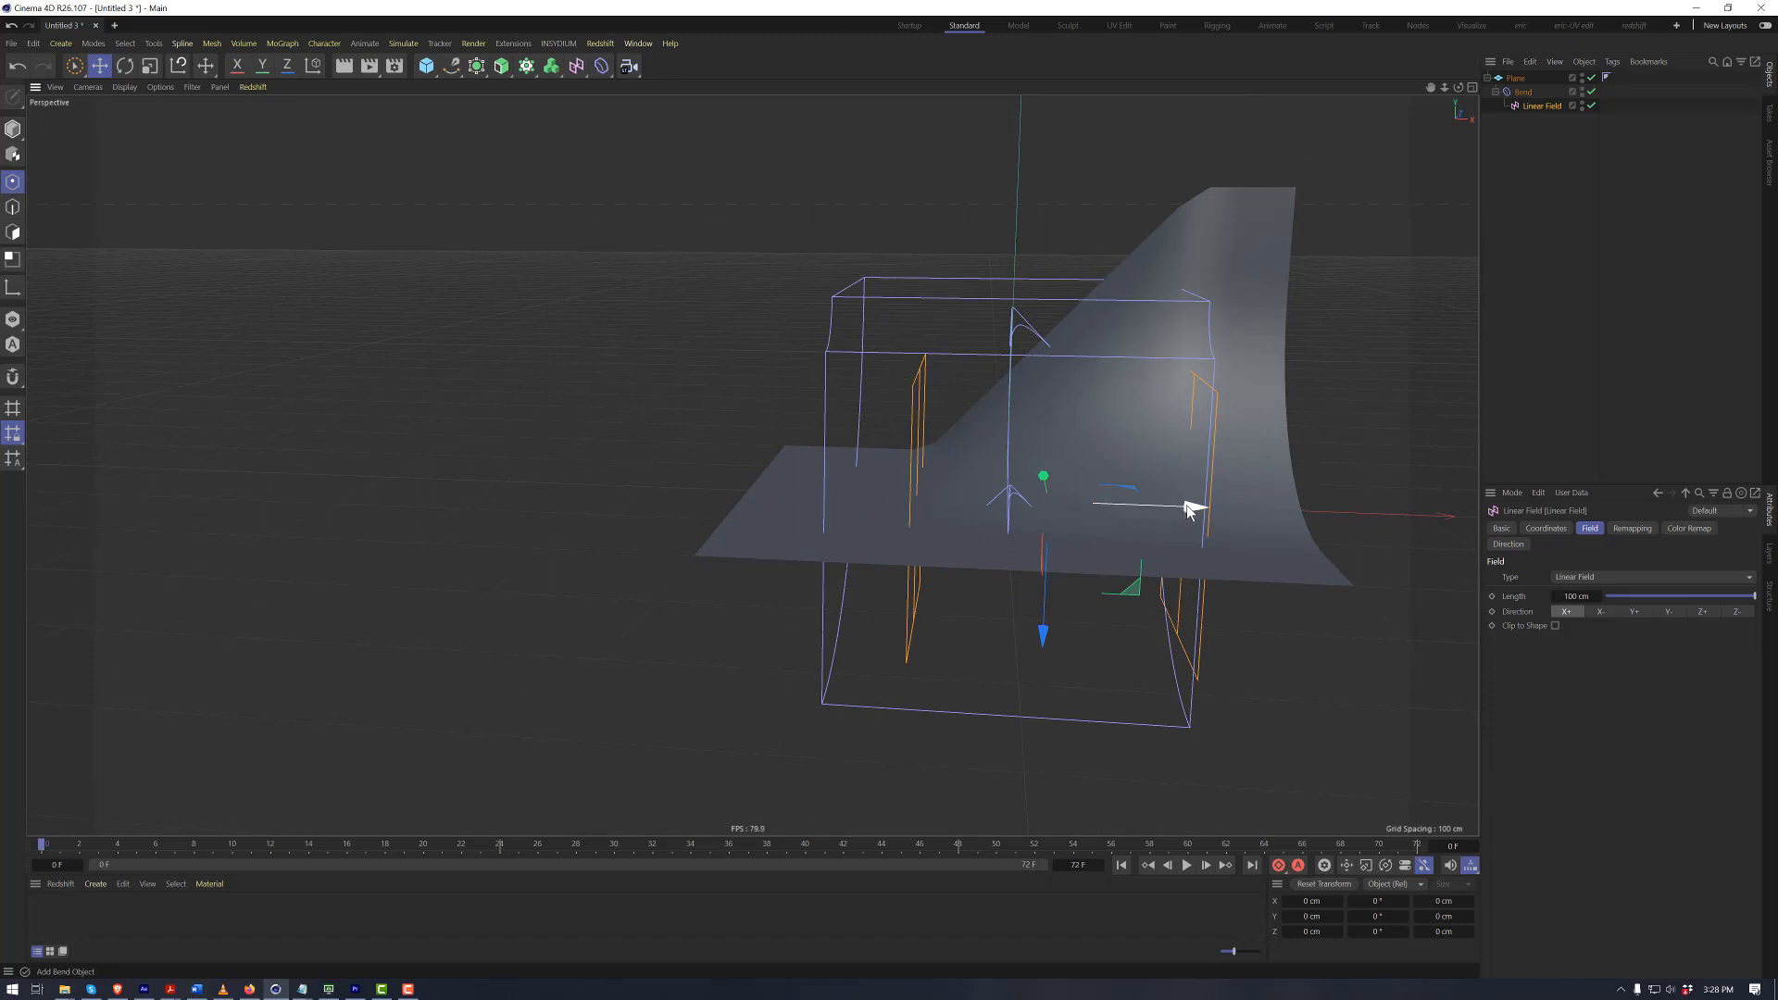
{"action": "left_click_drag", "start_coordinate": [1187, 512], "coordinate": [1140, 560]}
{"action": "mouse_move", "coordinate": [1158, 515]}
{"action": "left_mouse_down", "text": "alt"}
{"action": "mouse_move", "coordinate": [794, 446]}
{"action": "mouse_move", "coordinate": [1168, 501]}
{"action": "left_mouse_up", "text": "alt"}
Delete the Bend deformer with its Linear Field and add a Displacer deformer as a child of the plane
{"action": "left_click", "coordinate": [1591, 91]}
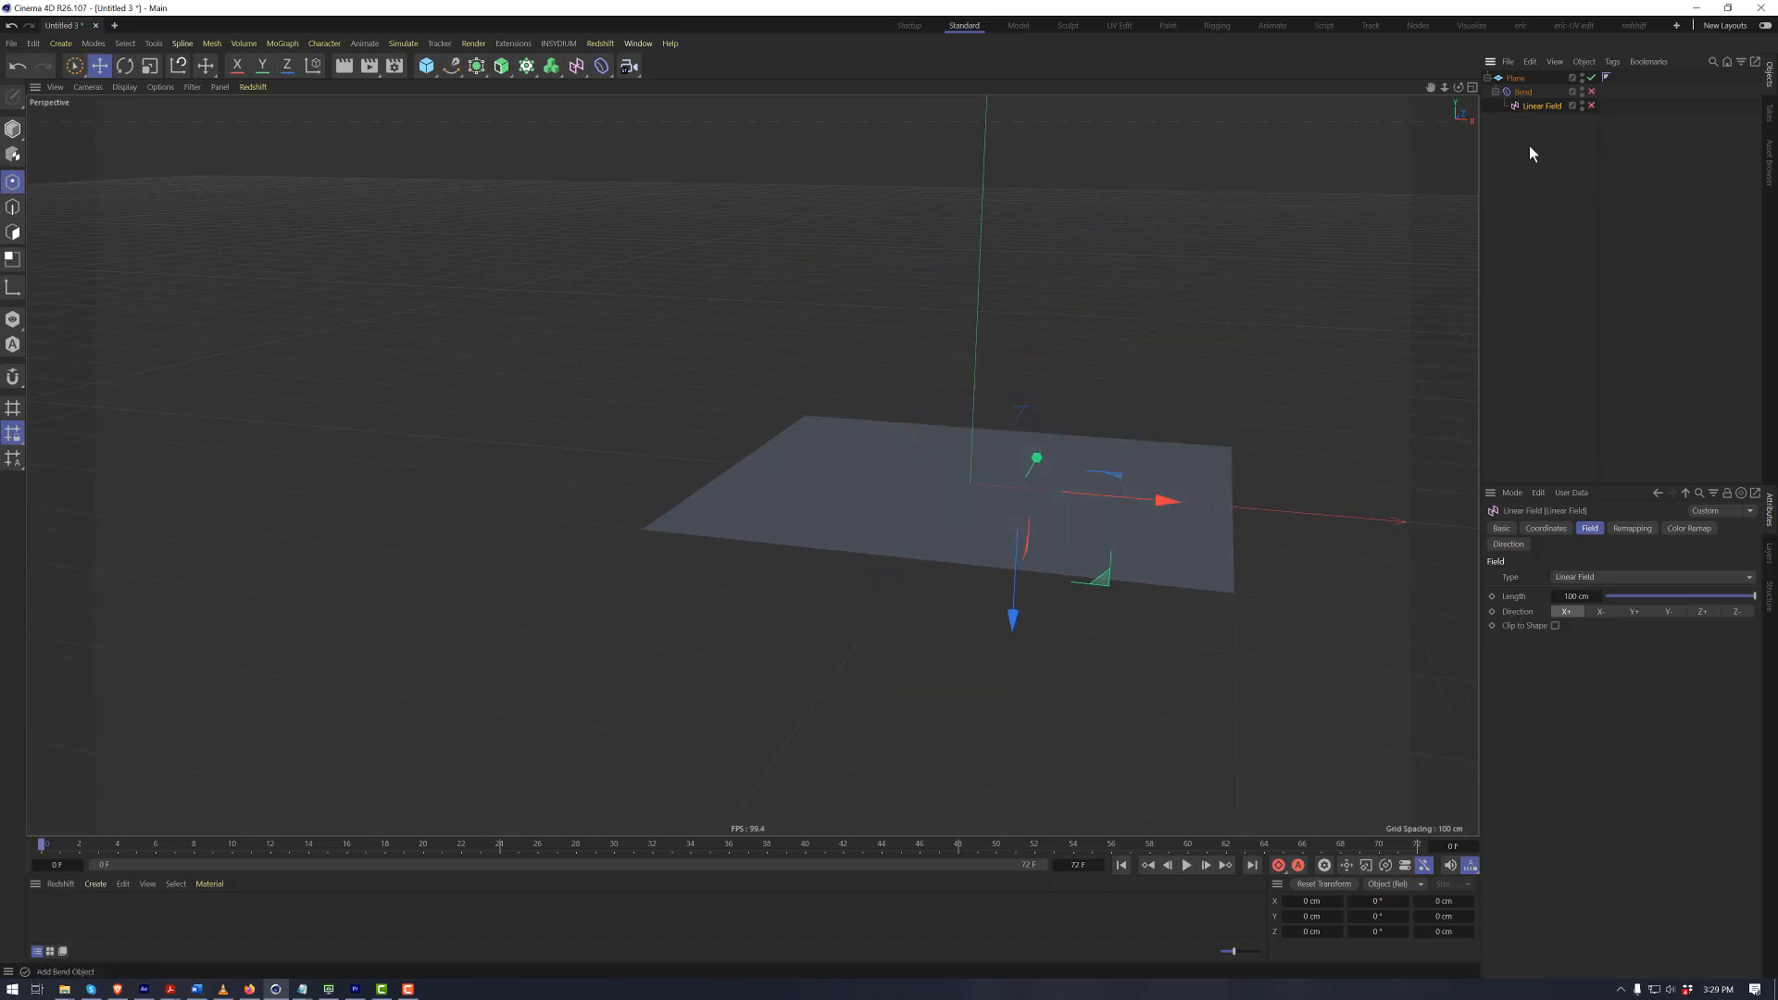
{"action": "key", "text": "Delete"}
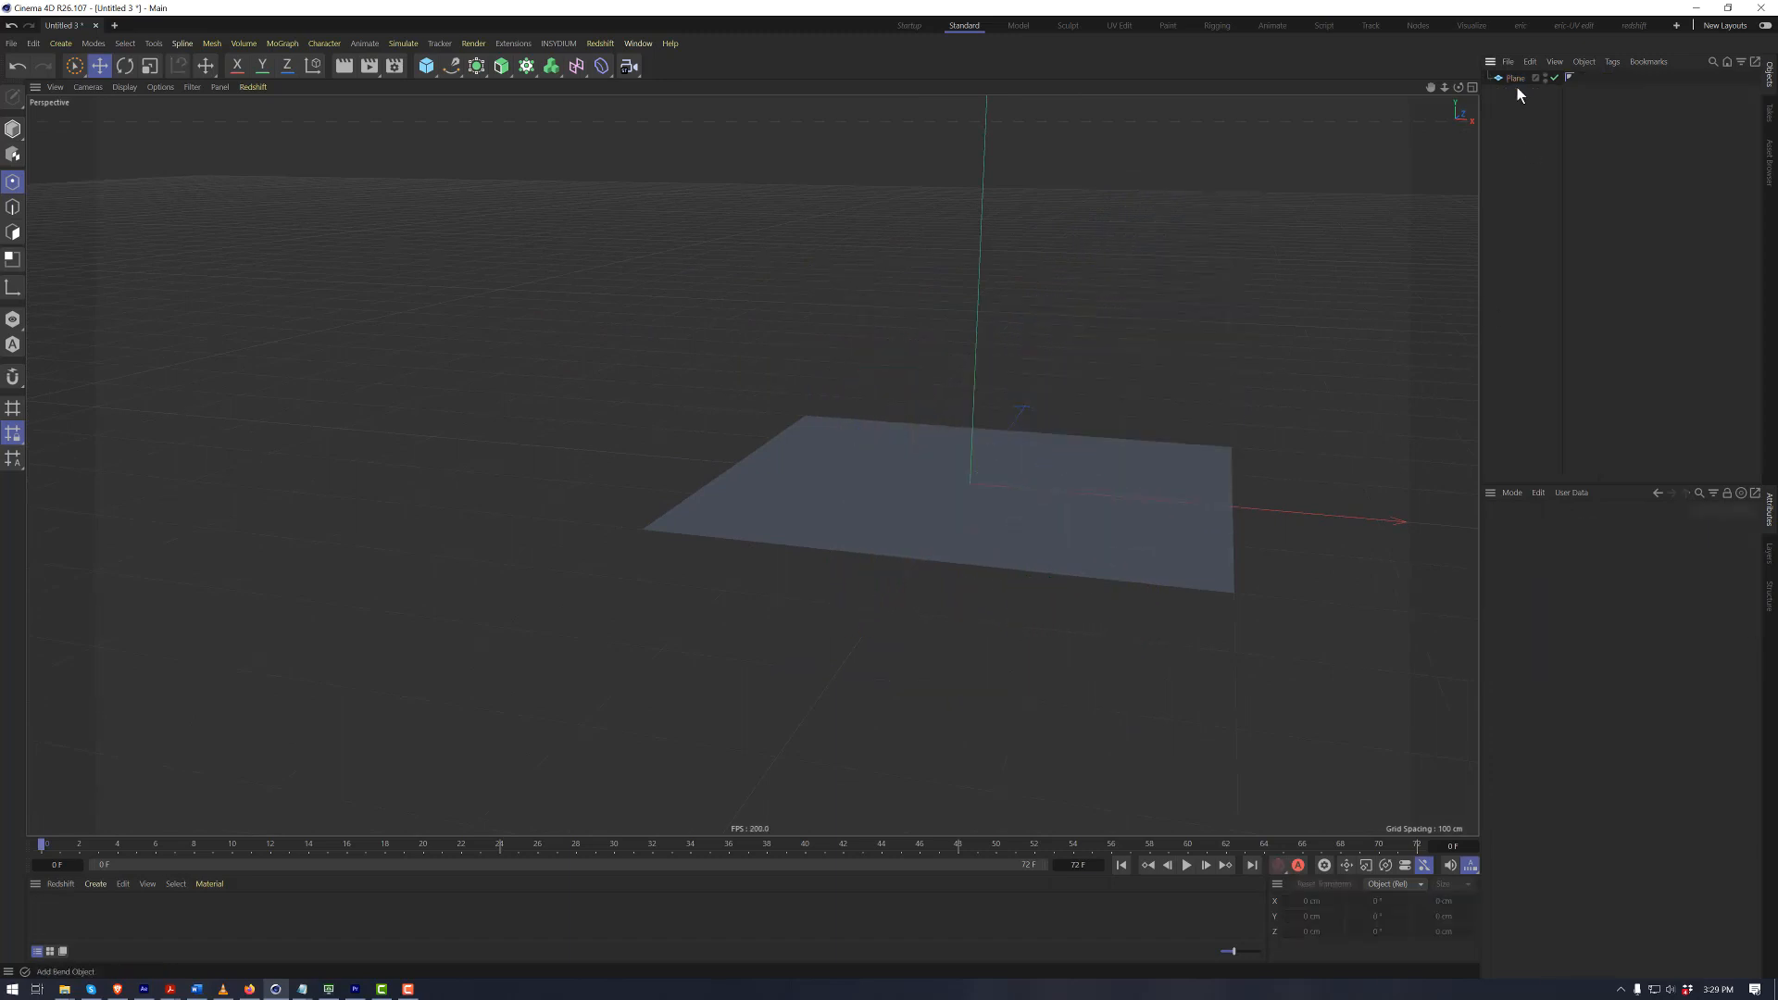
{"action": "left_click", "coordinate": [597, 72]}
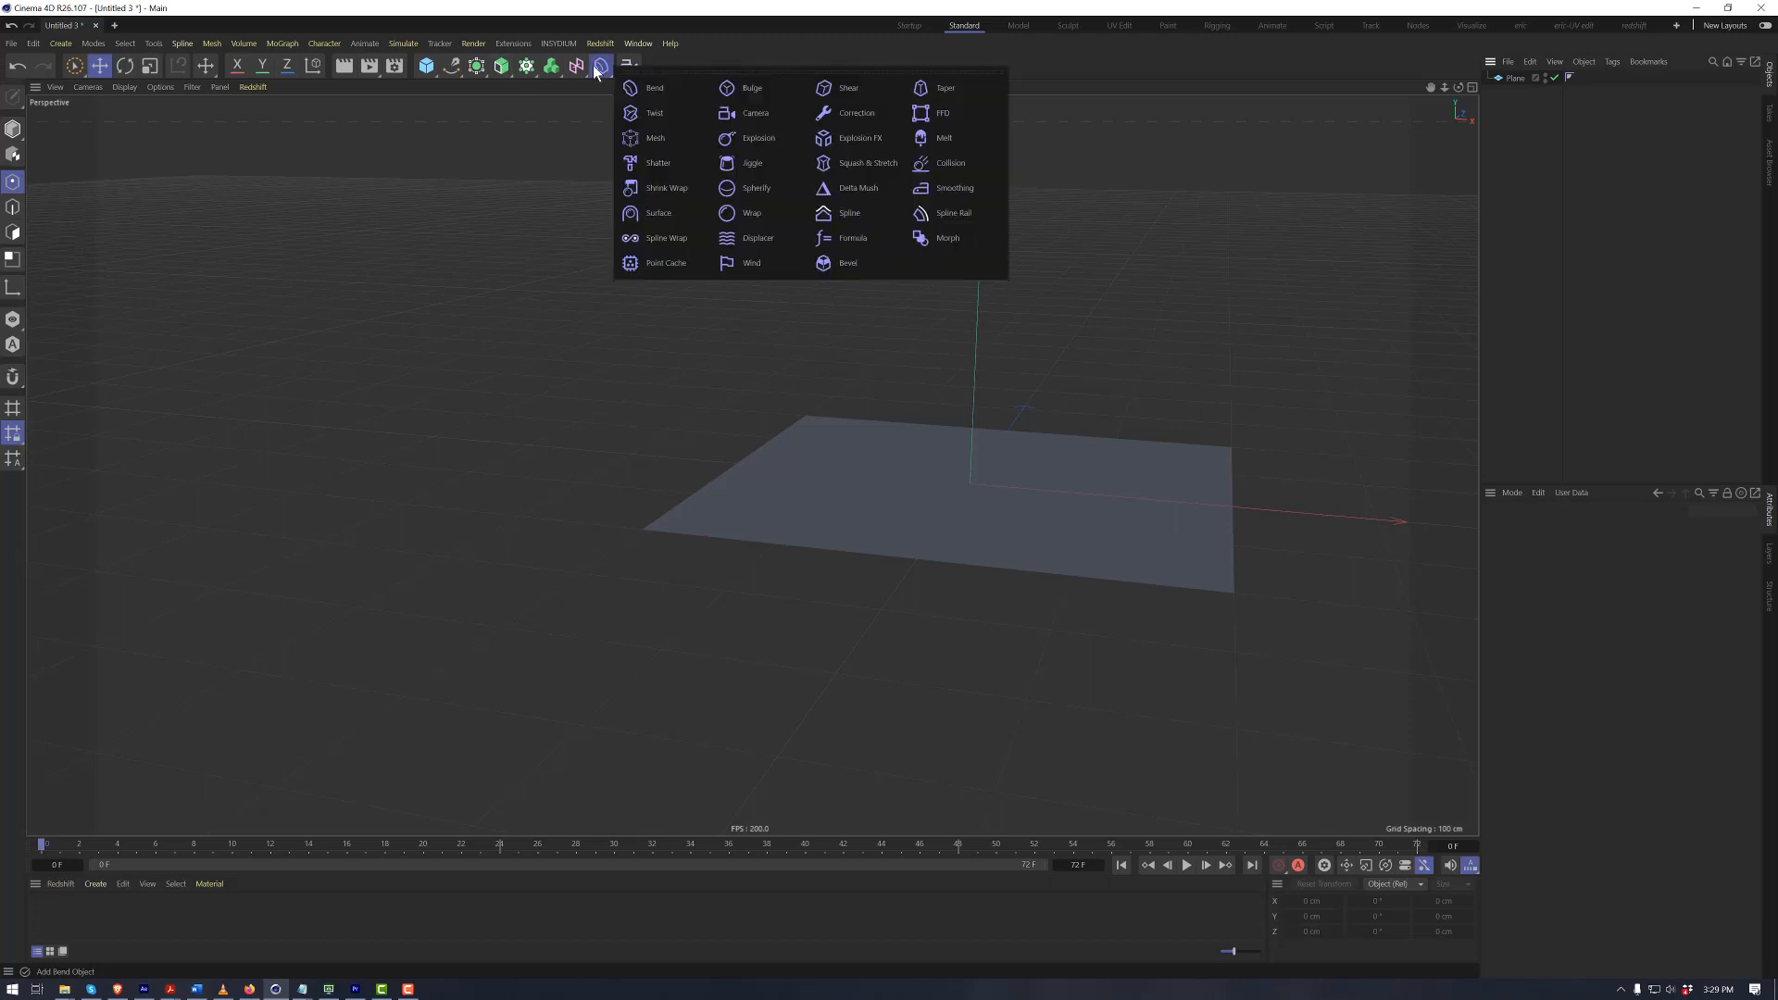
{"action": "left_click", "coordinate": [767, 239]}
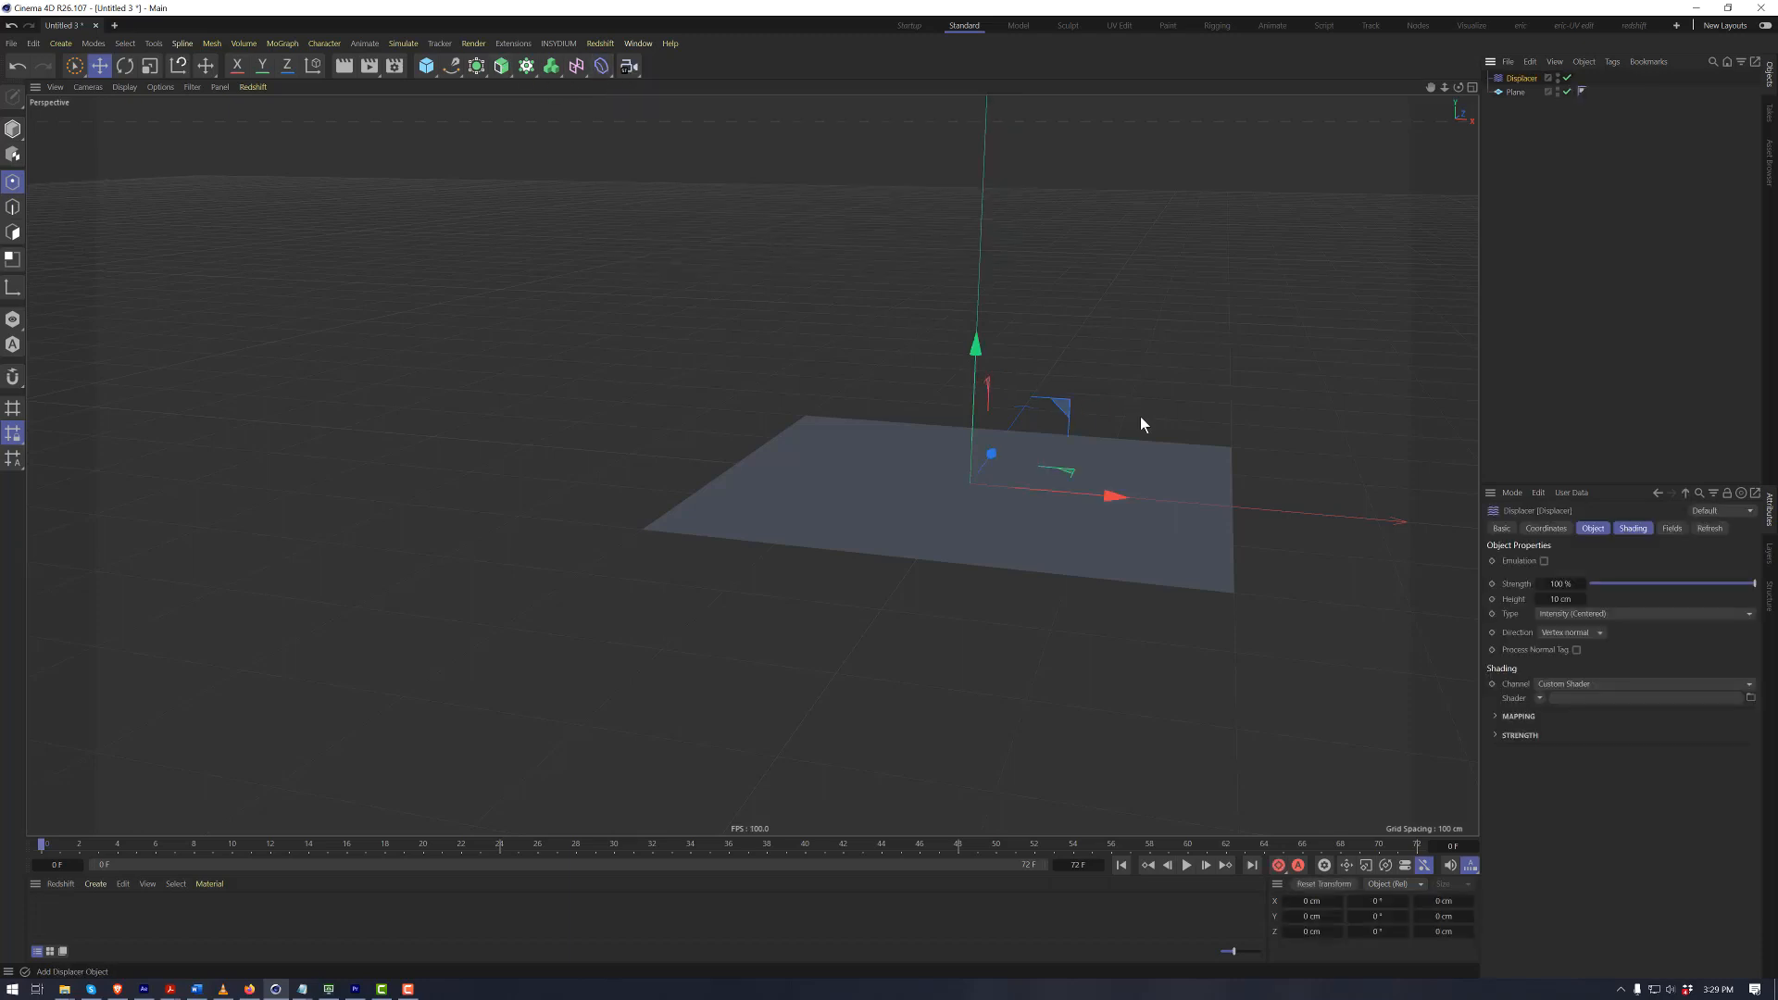
{"action": "right_click_drag", "start_coordinate": [975, 469], "coordinate": [1012, 423], "text": "alt"}
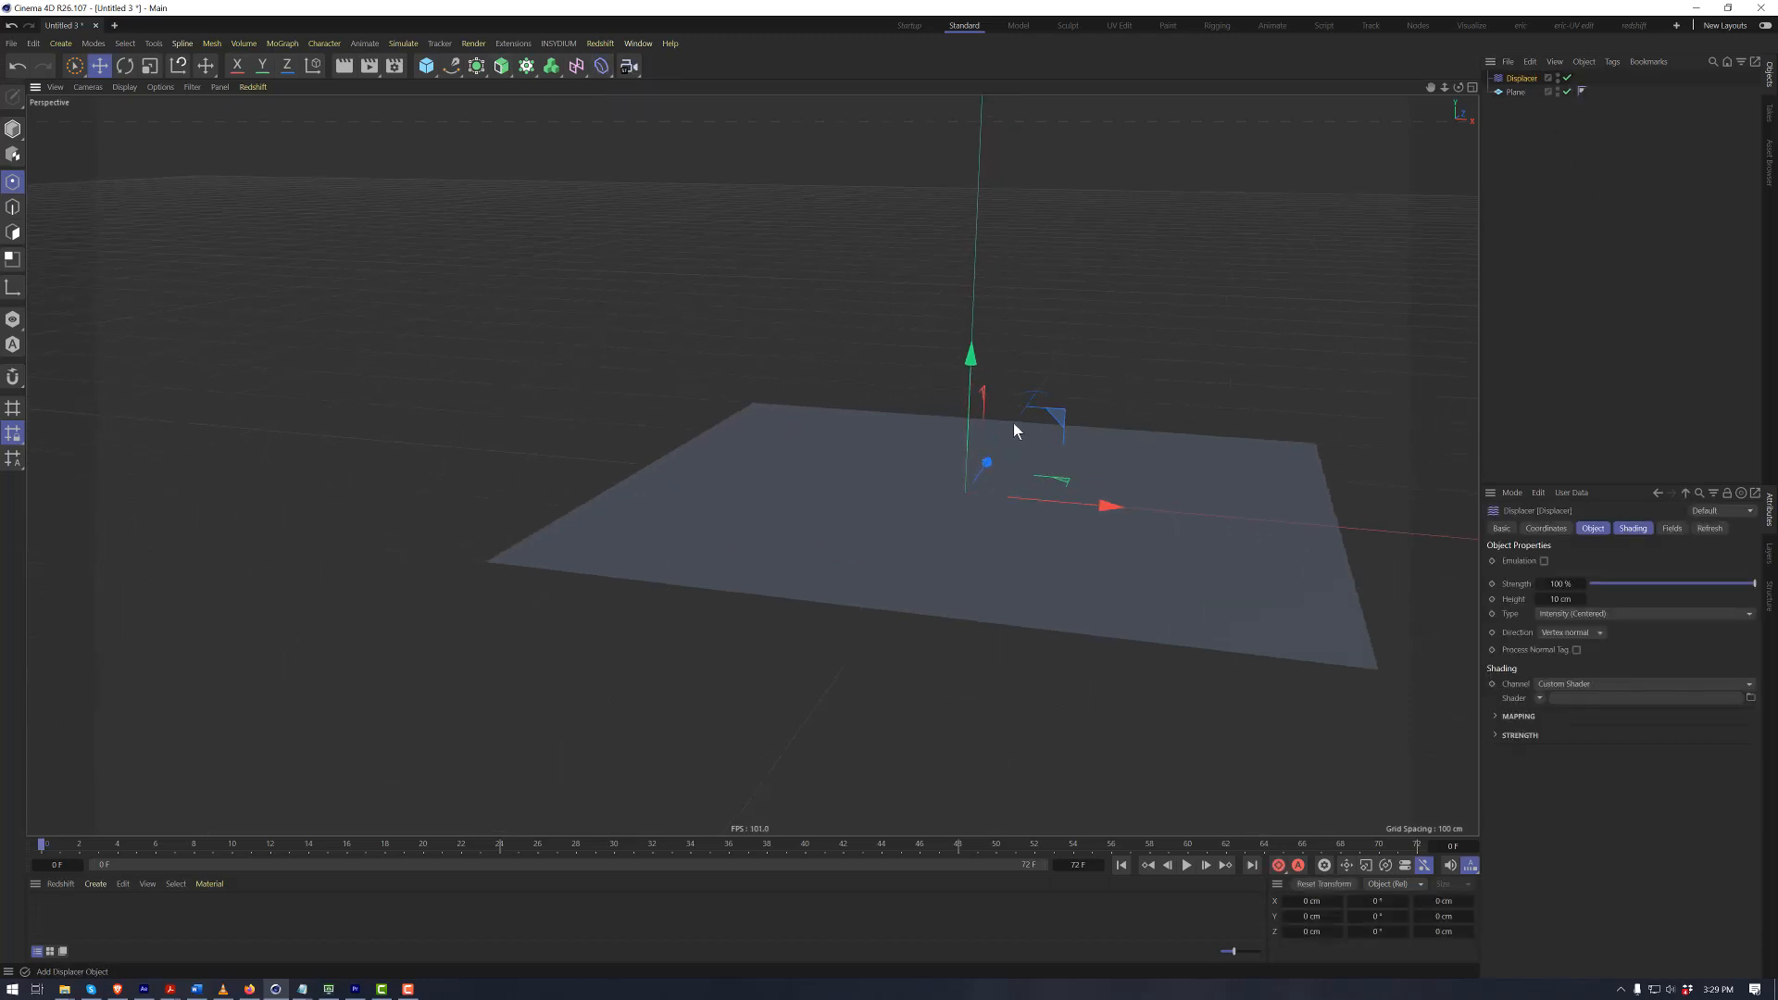
{"action": "middle_click_drag", "start_coordinate": [1013, 422], "coordinate": [871, 413], "text": "alt"}
{"action": "right_click_drag", "start_coordinate": [870, 413], "coordinate": [833, 431], "text": "alt"}
{"action": "left_click_drag", "start_coordinate": [1525, 82], "coordinate": [1527, 93]}
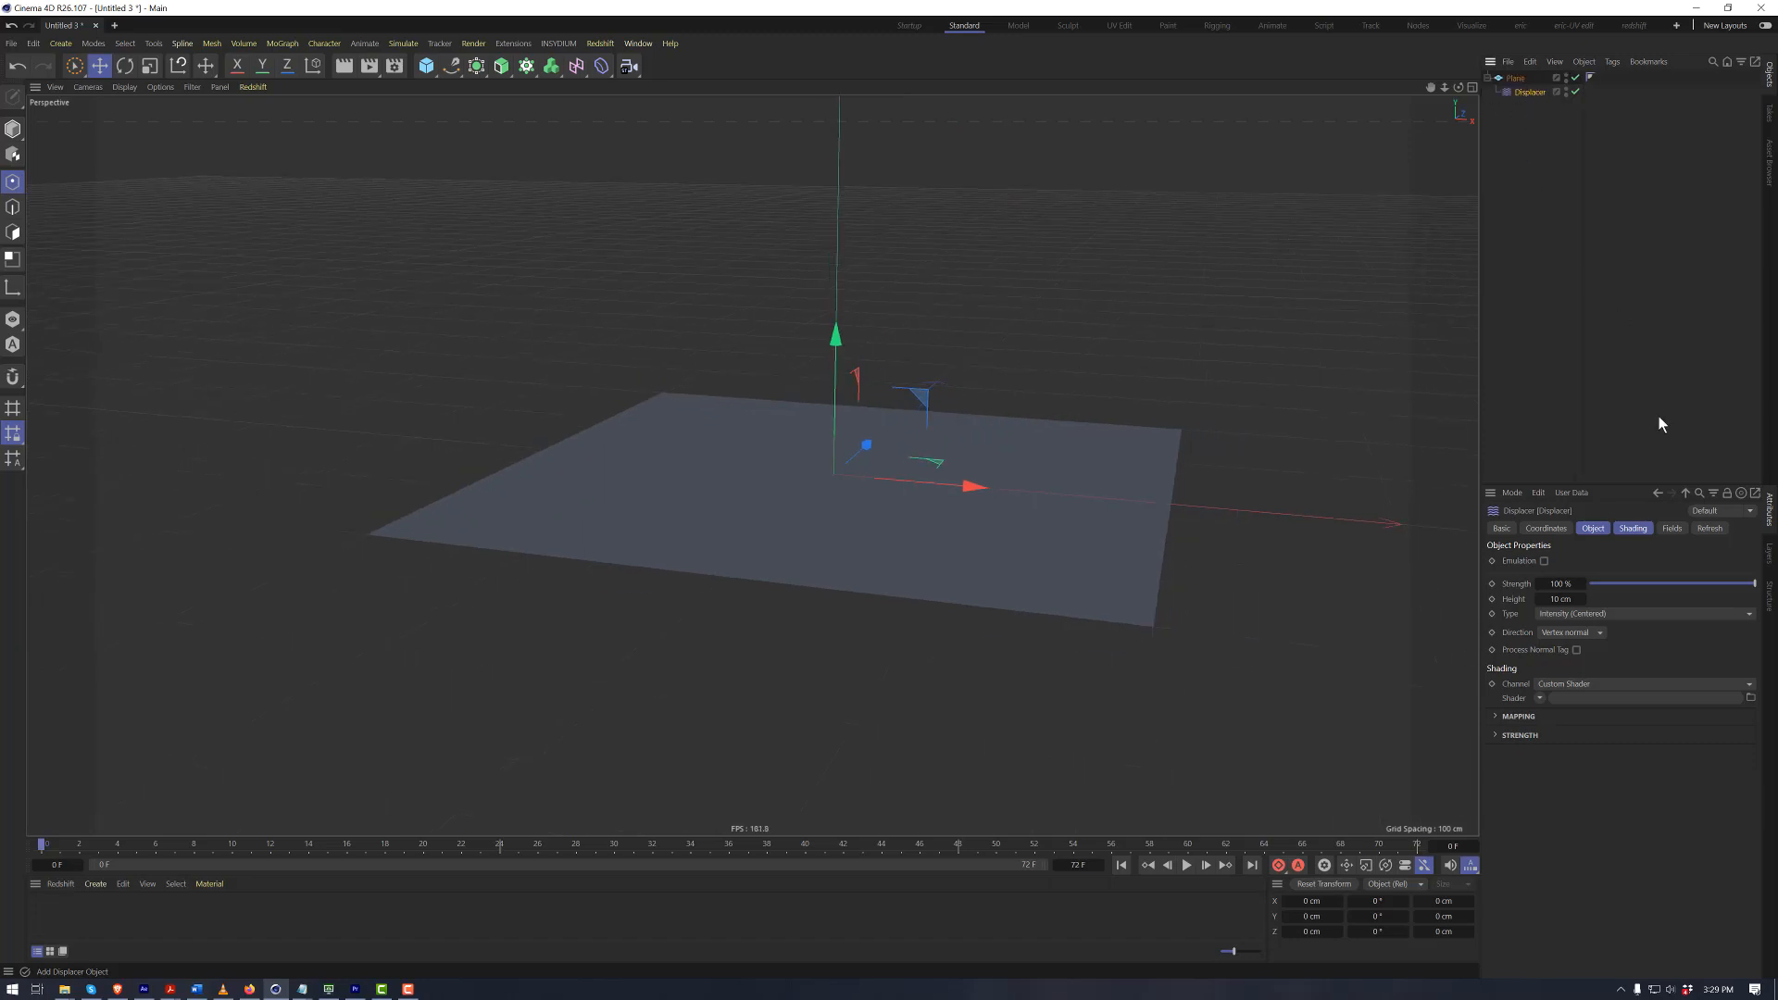
Assign a Noise shader to the Displacer's shading to displace the plane
{"action": "left_click", "coordinate": [1630, 531]}
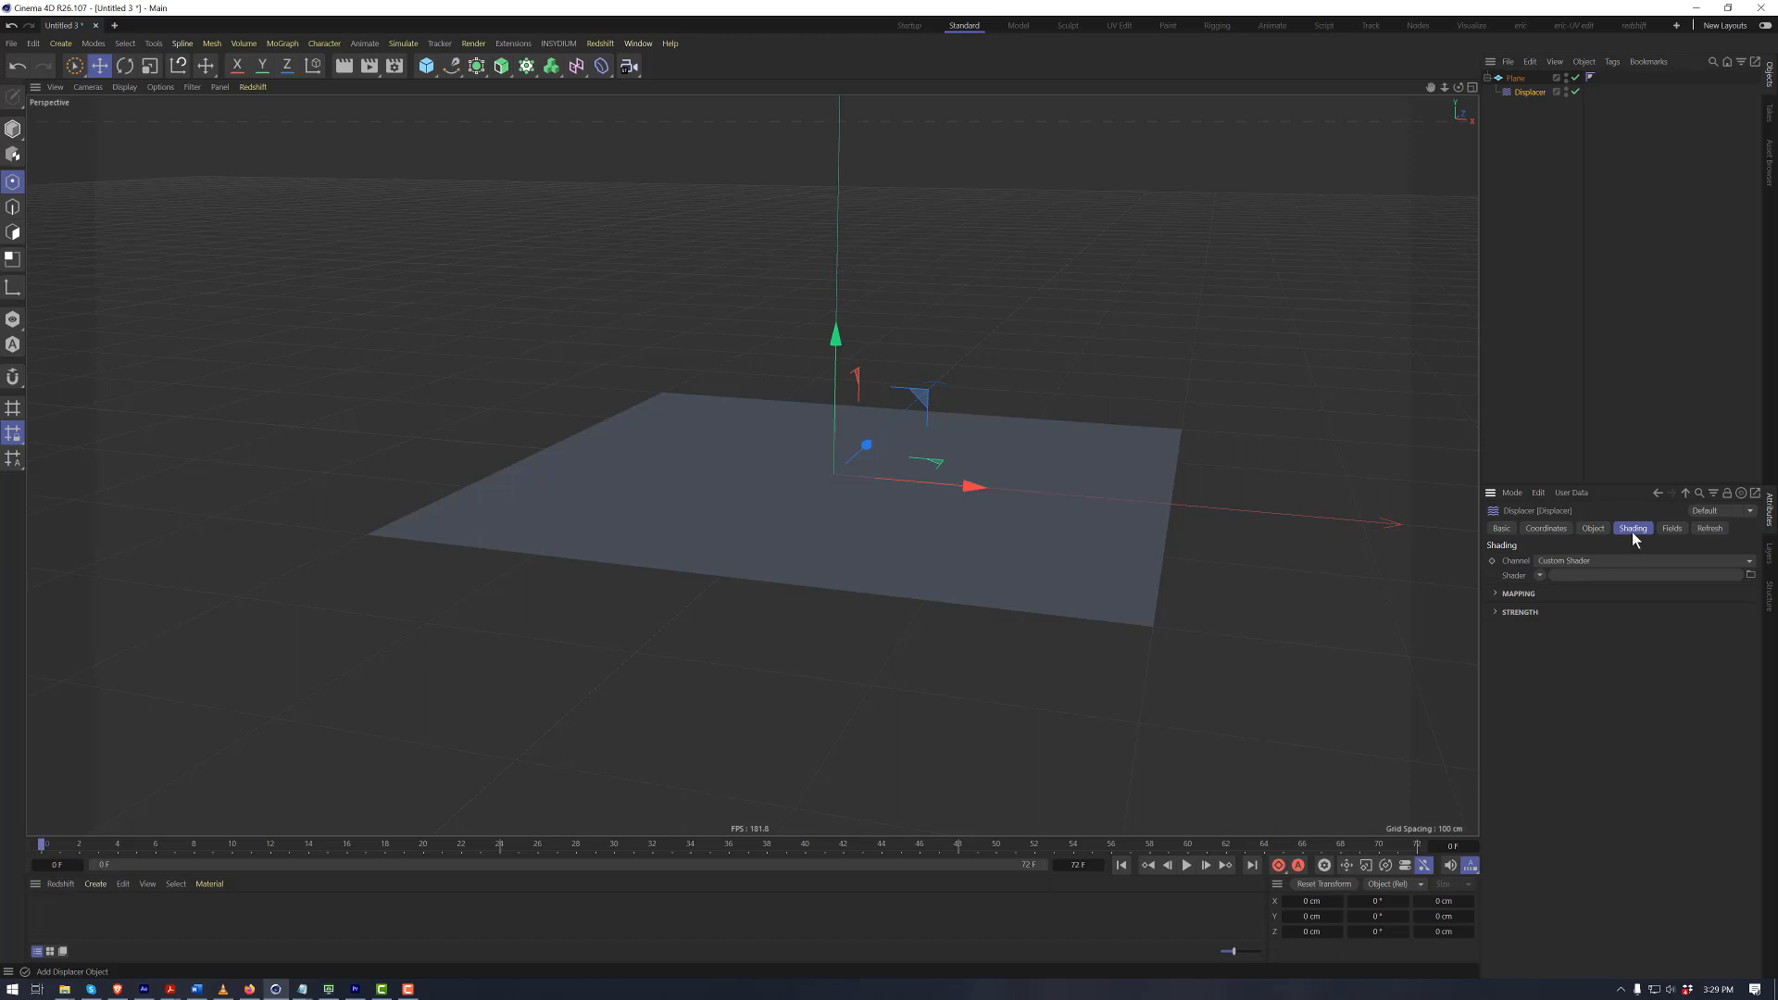
{"action": "left_click", "coordinate": [1540, 575]}
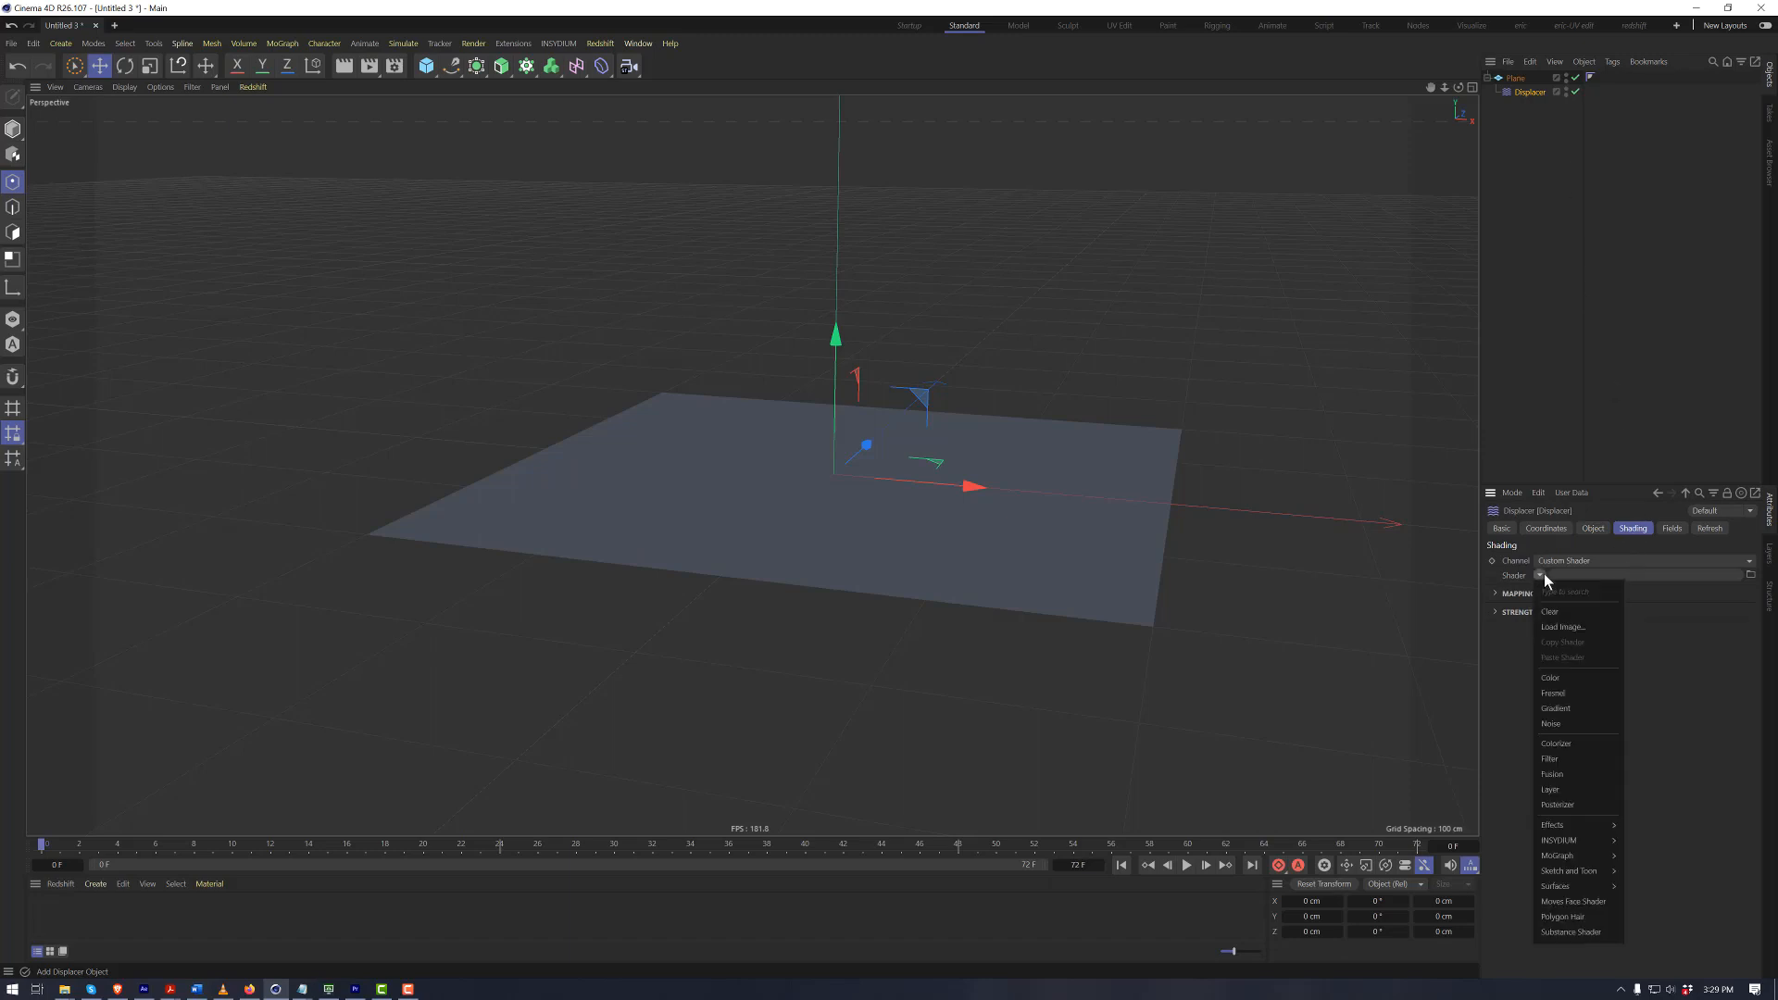
{"action": "left_click", "coordinate": [1569, 726]}
{"action": "scroll", "coordinate": [843, 485], "scroll_direction": "up", "scroll_amount": 5}
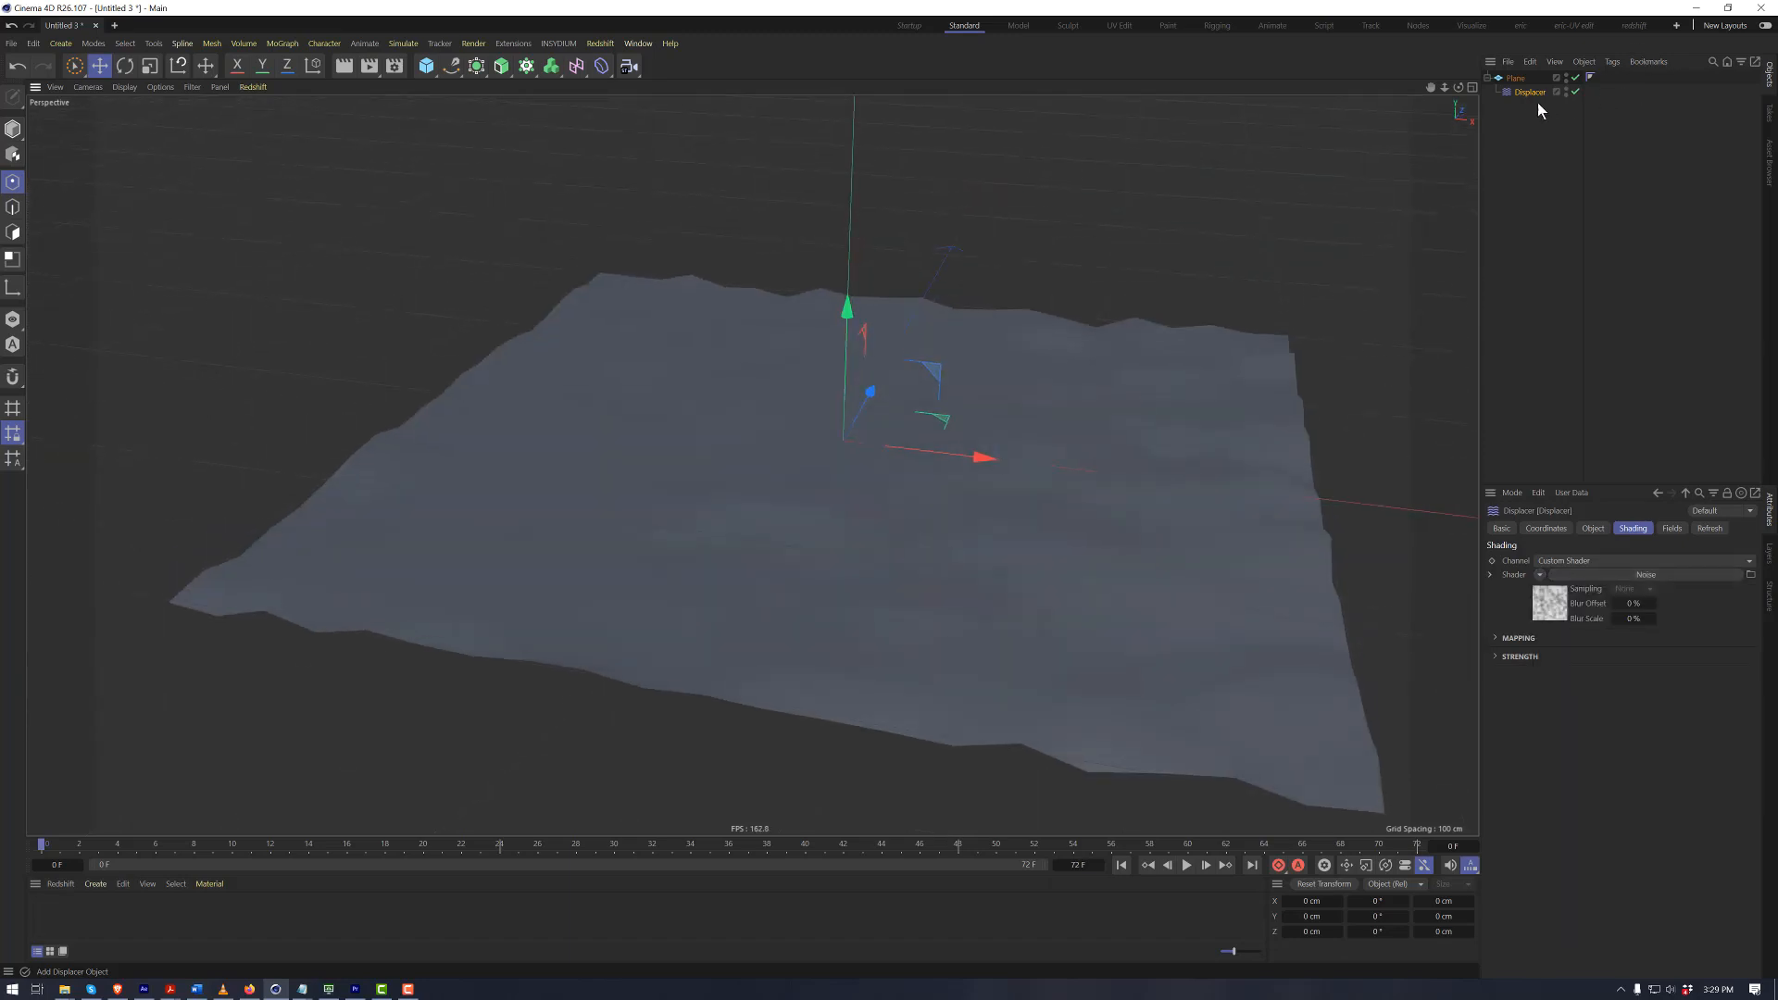
Set the plane's width segments and height segments to 40 each
{"action": "left_click", "coordinate": [1520, 79]}
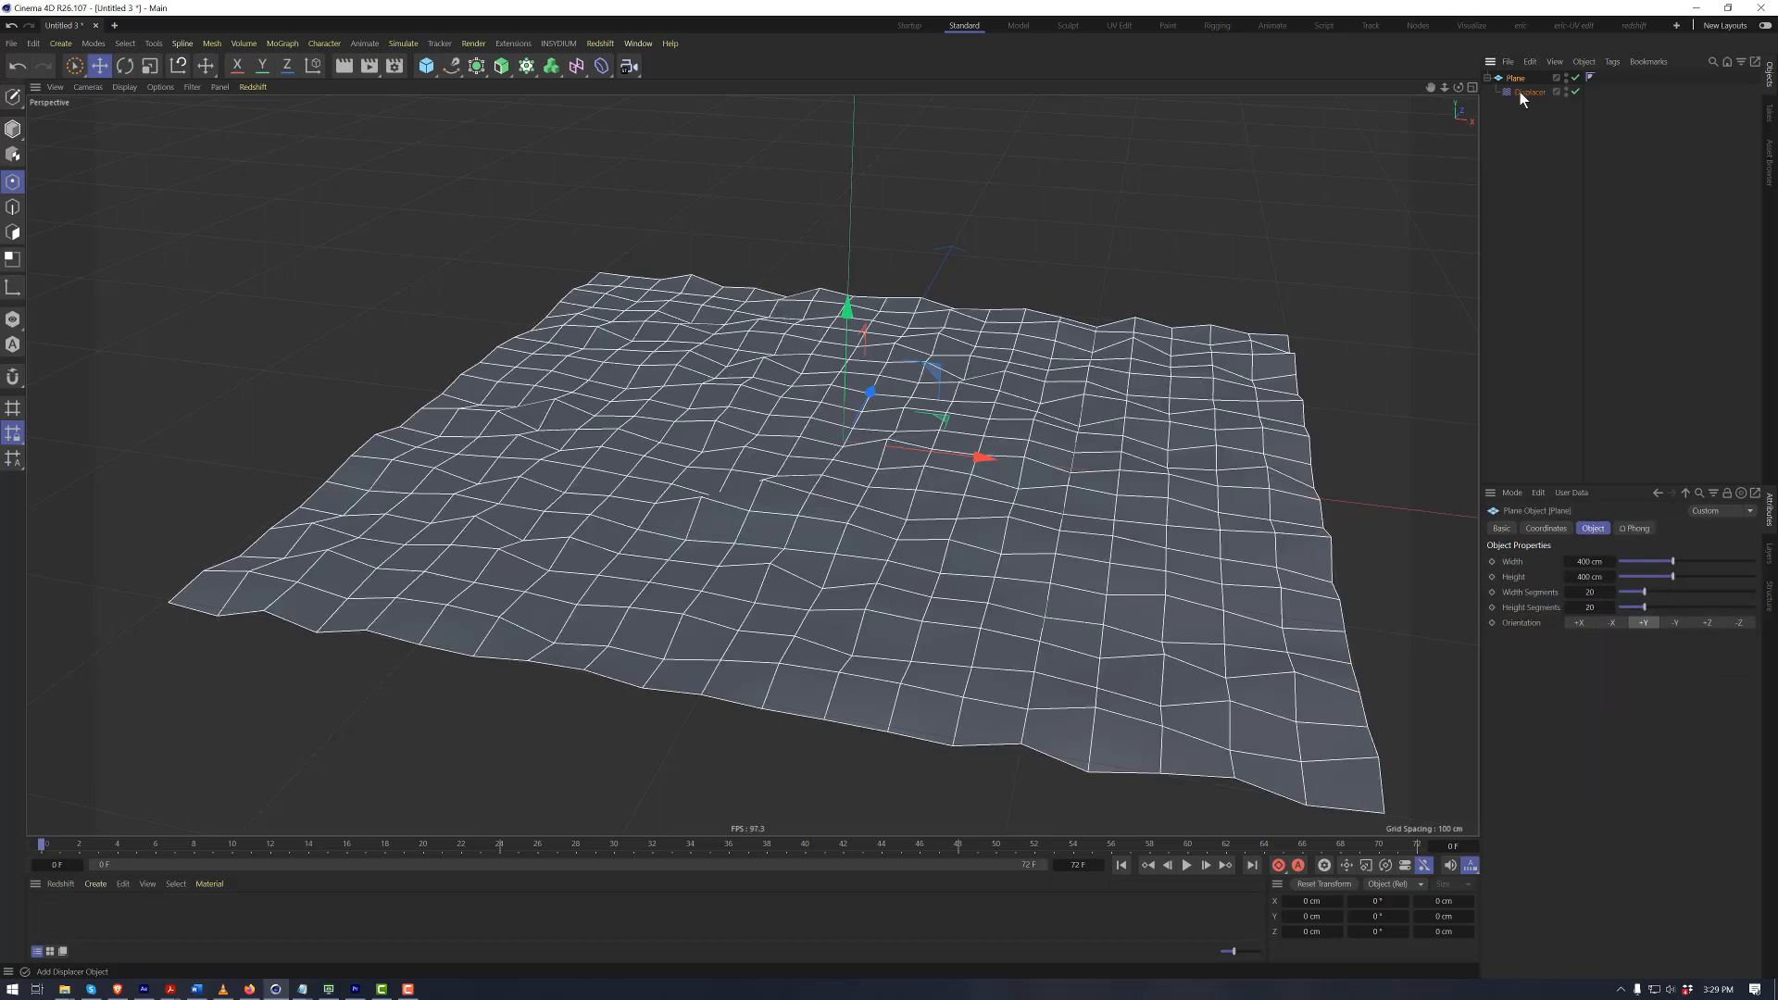
{"action": "left_click", "coordinate": [1595, 592]}
{"action": "type", "text": "40"}
{"action": "key", "text": "Tab"}
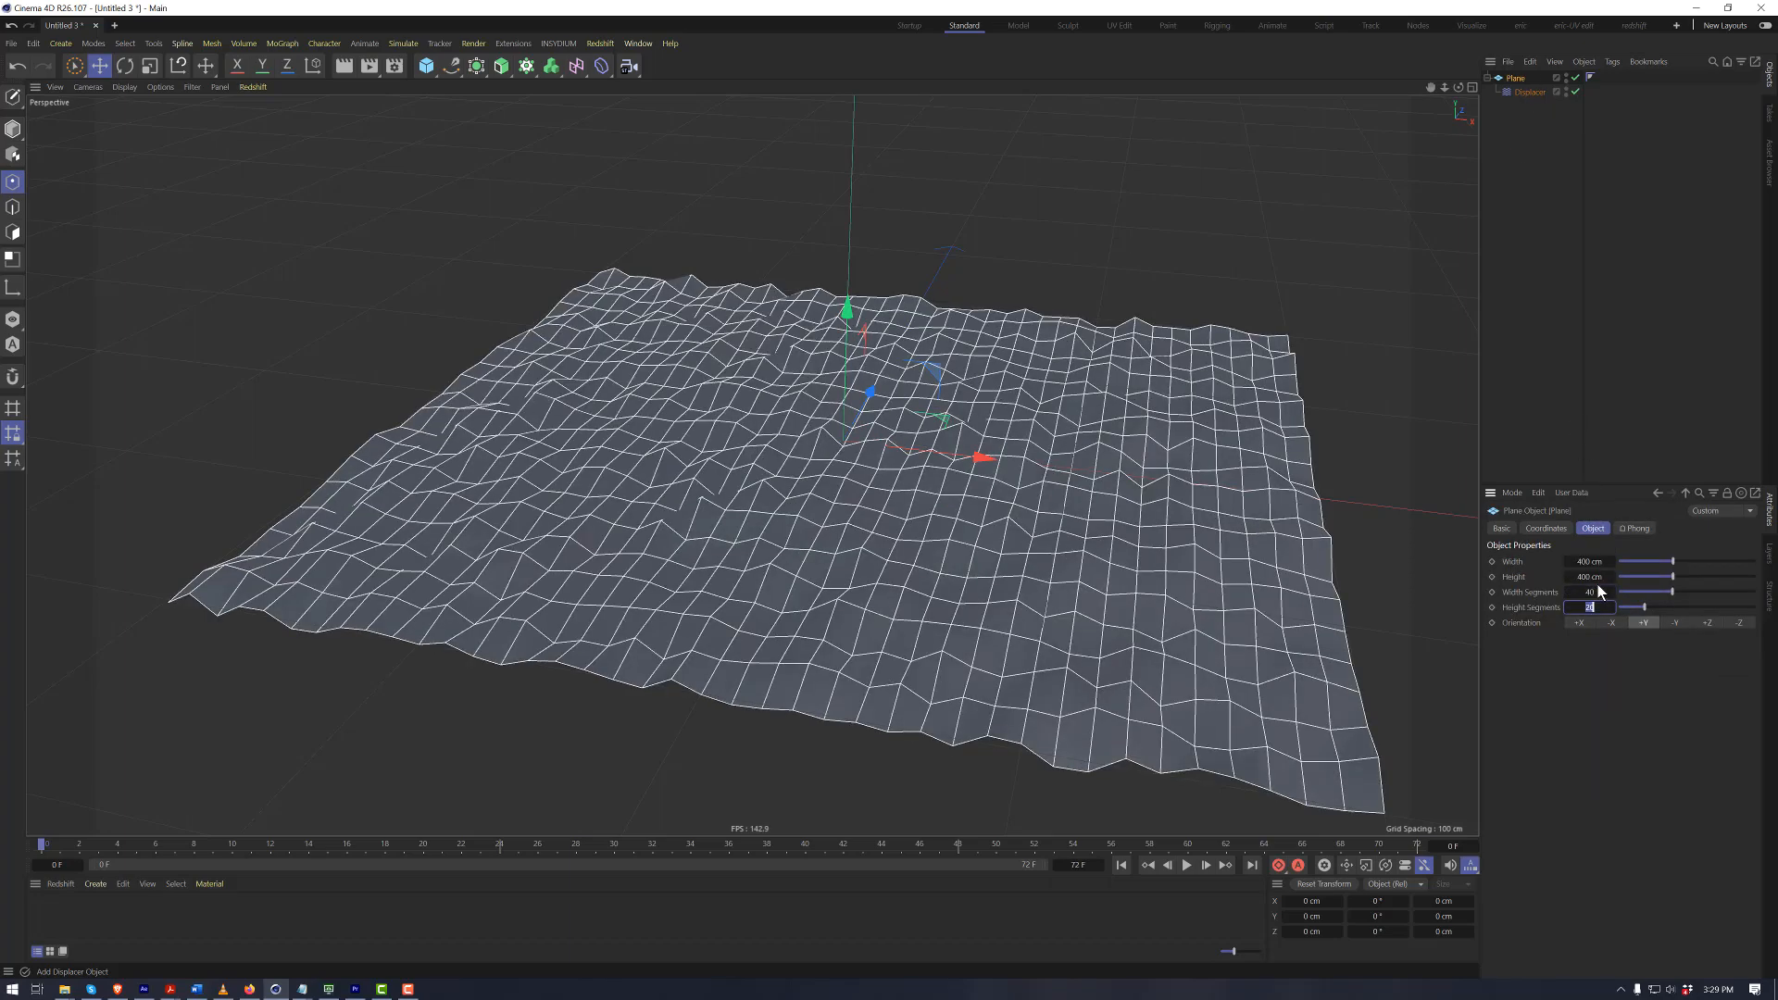
{"action": "type", "text": "40"}
{"action": "key", "text": "Return"}
Add a Subdivision Surface generator and make the displaced plane its child
{"action": "left_click_drag", "start_coordinate": [1026, 524], "coordinate": [1028, 504], "text": "alt"}
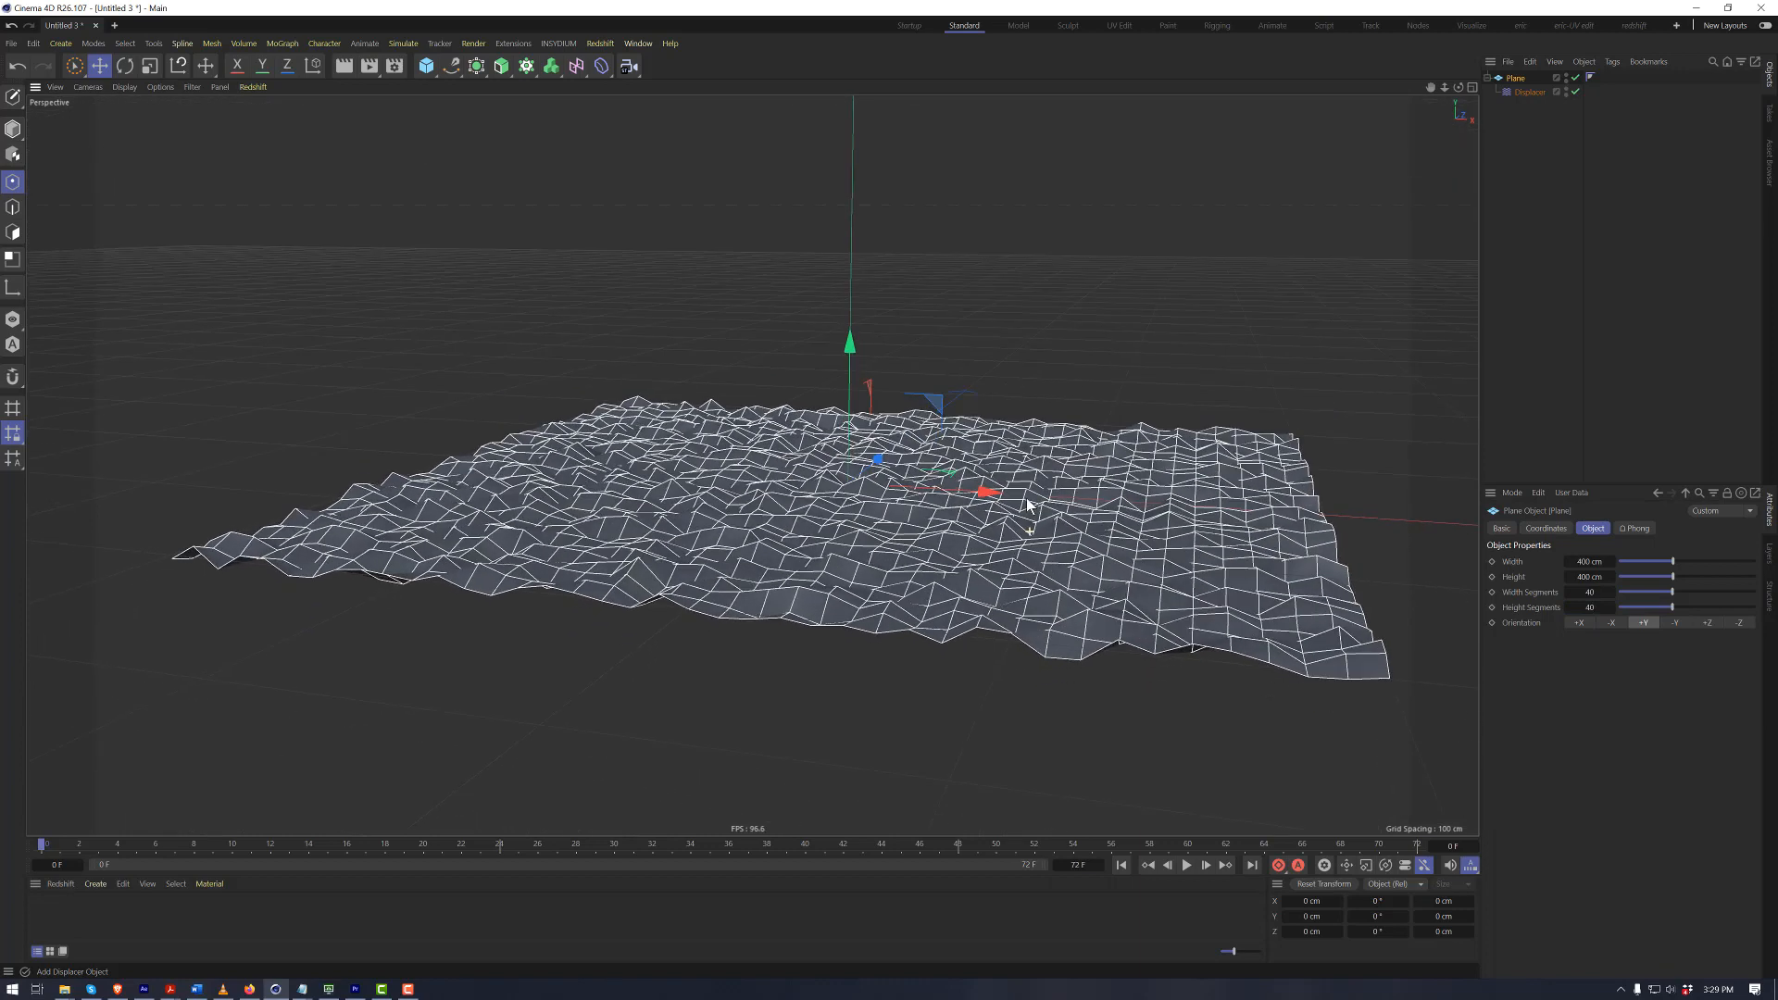
{"action": "scroll", "coordinate": [946, 507], "scroll_direction": "up", "scroll_amount": 2}
{"action": "middle_click_drag", "start_coordinate": [987, 483], "coordinate": [1009, 469], "text": "alt"}
{"action": "left_click", "coordinate": [1567, 205]}
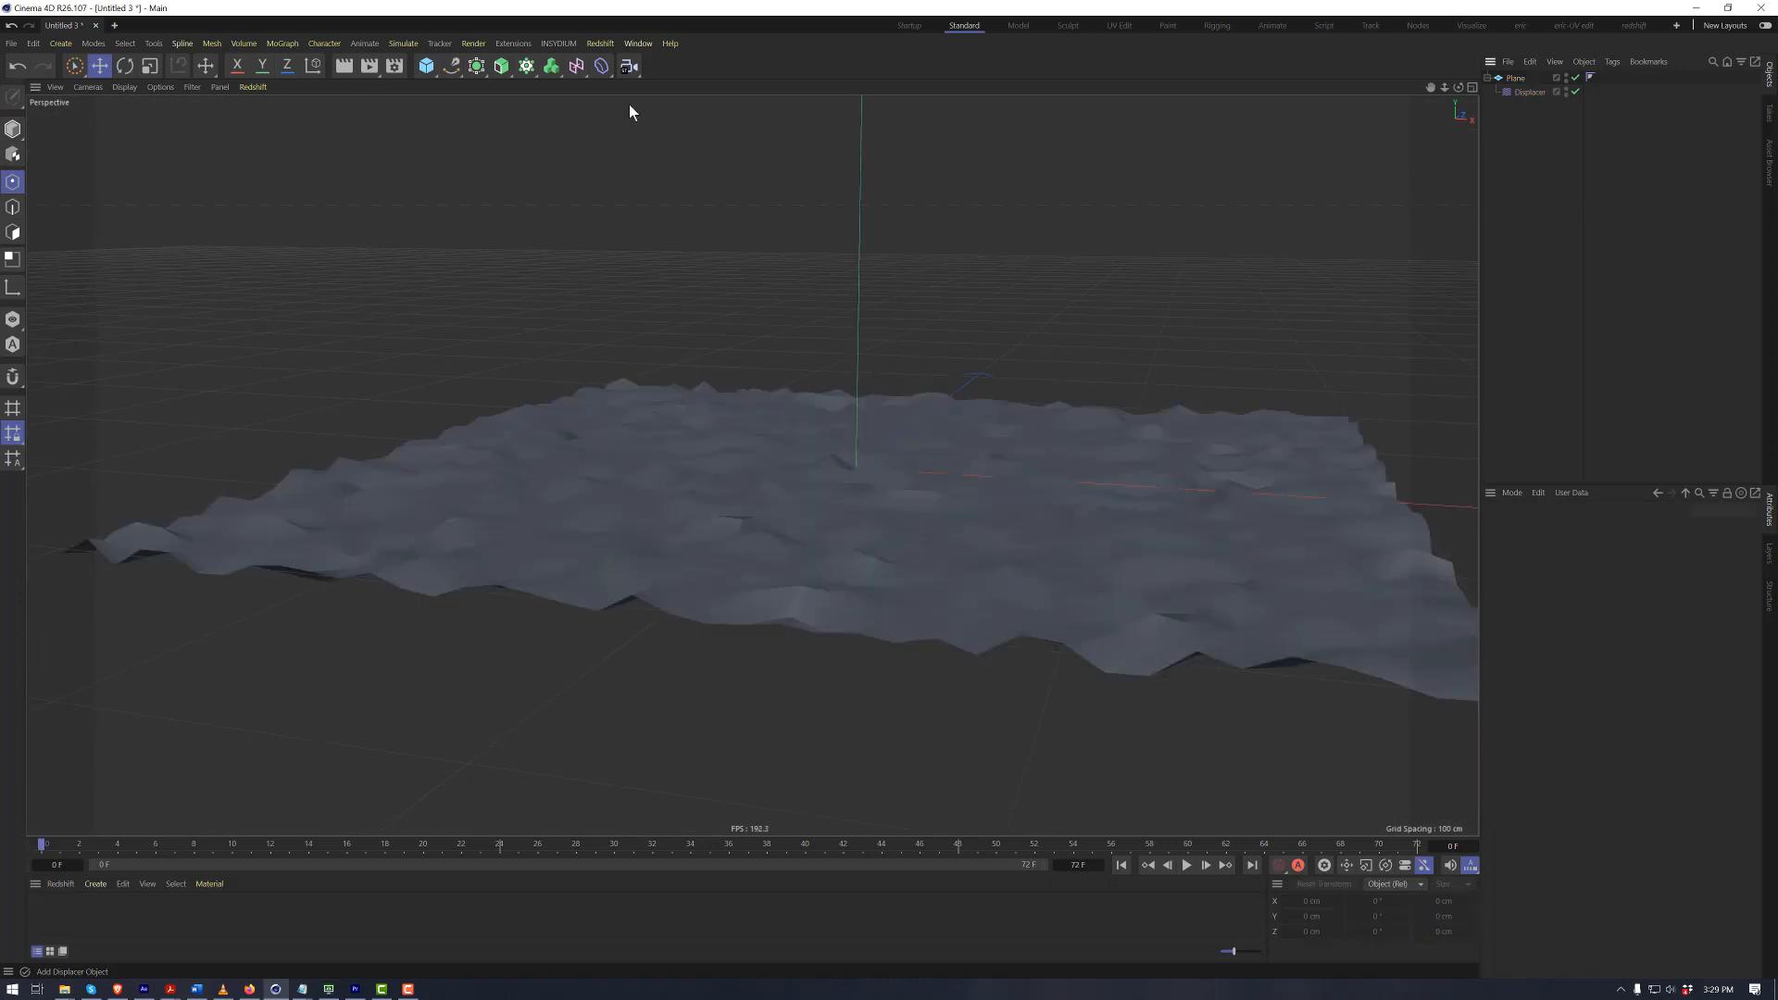
{"action": "left_click", "coordinate": [476, 66]}
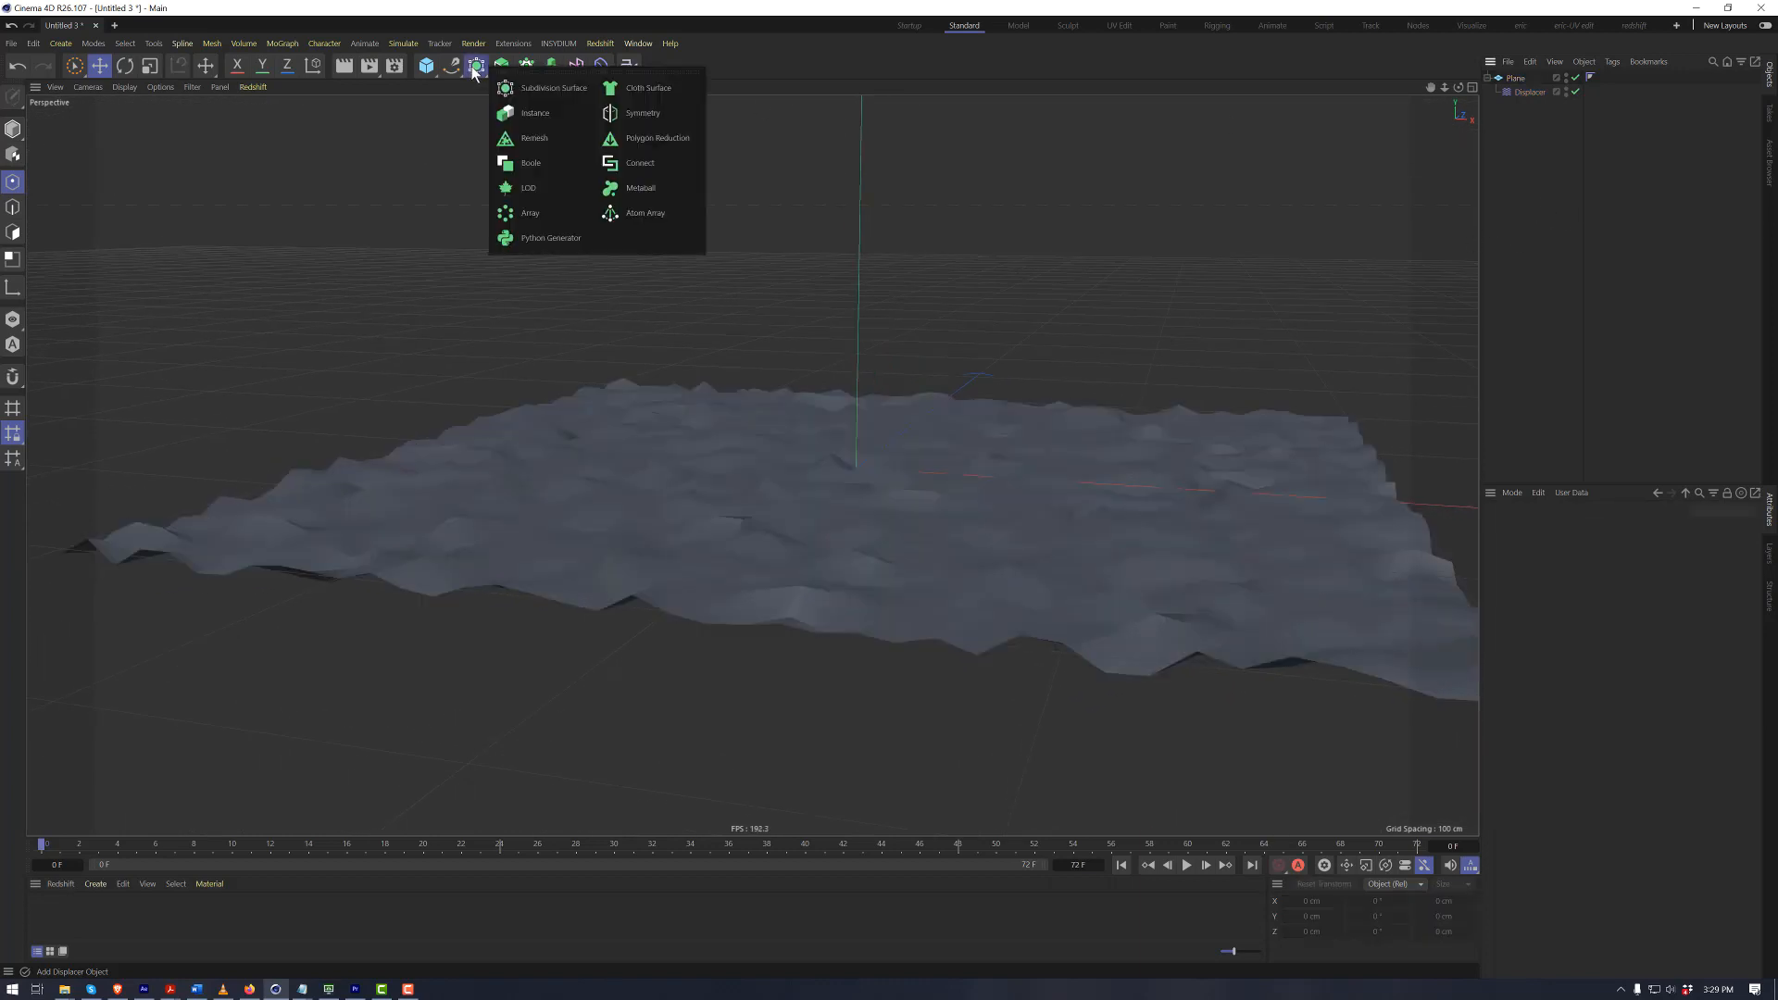
{"action": "left_click", "coordinate": [516, 90]}
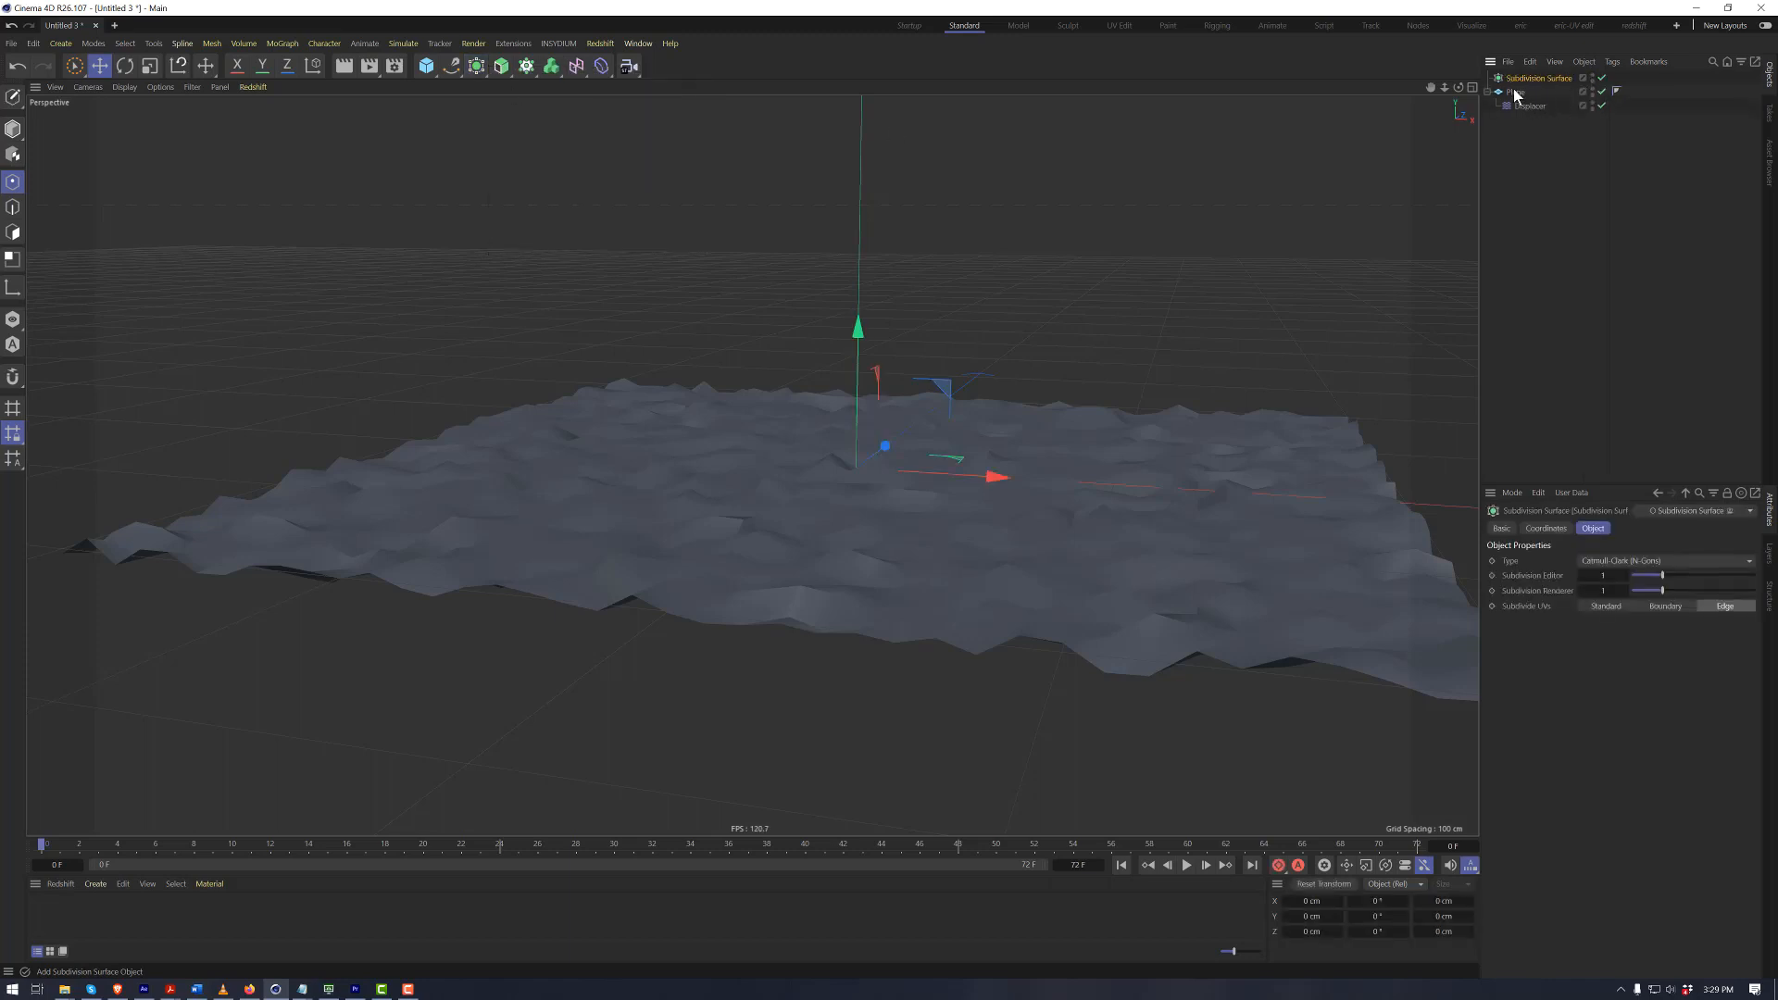
{"action": "left_click_drag", "start_coordinate": [1515, 94], "coordinate": [1527, 85]}
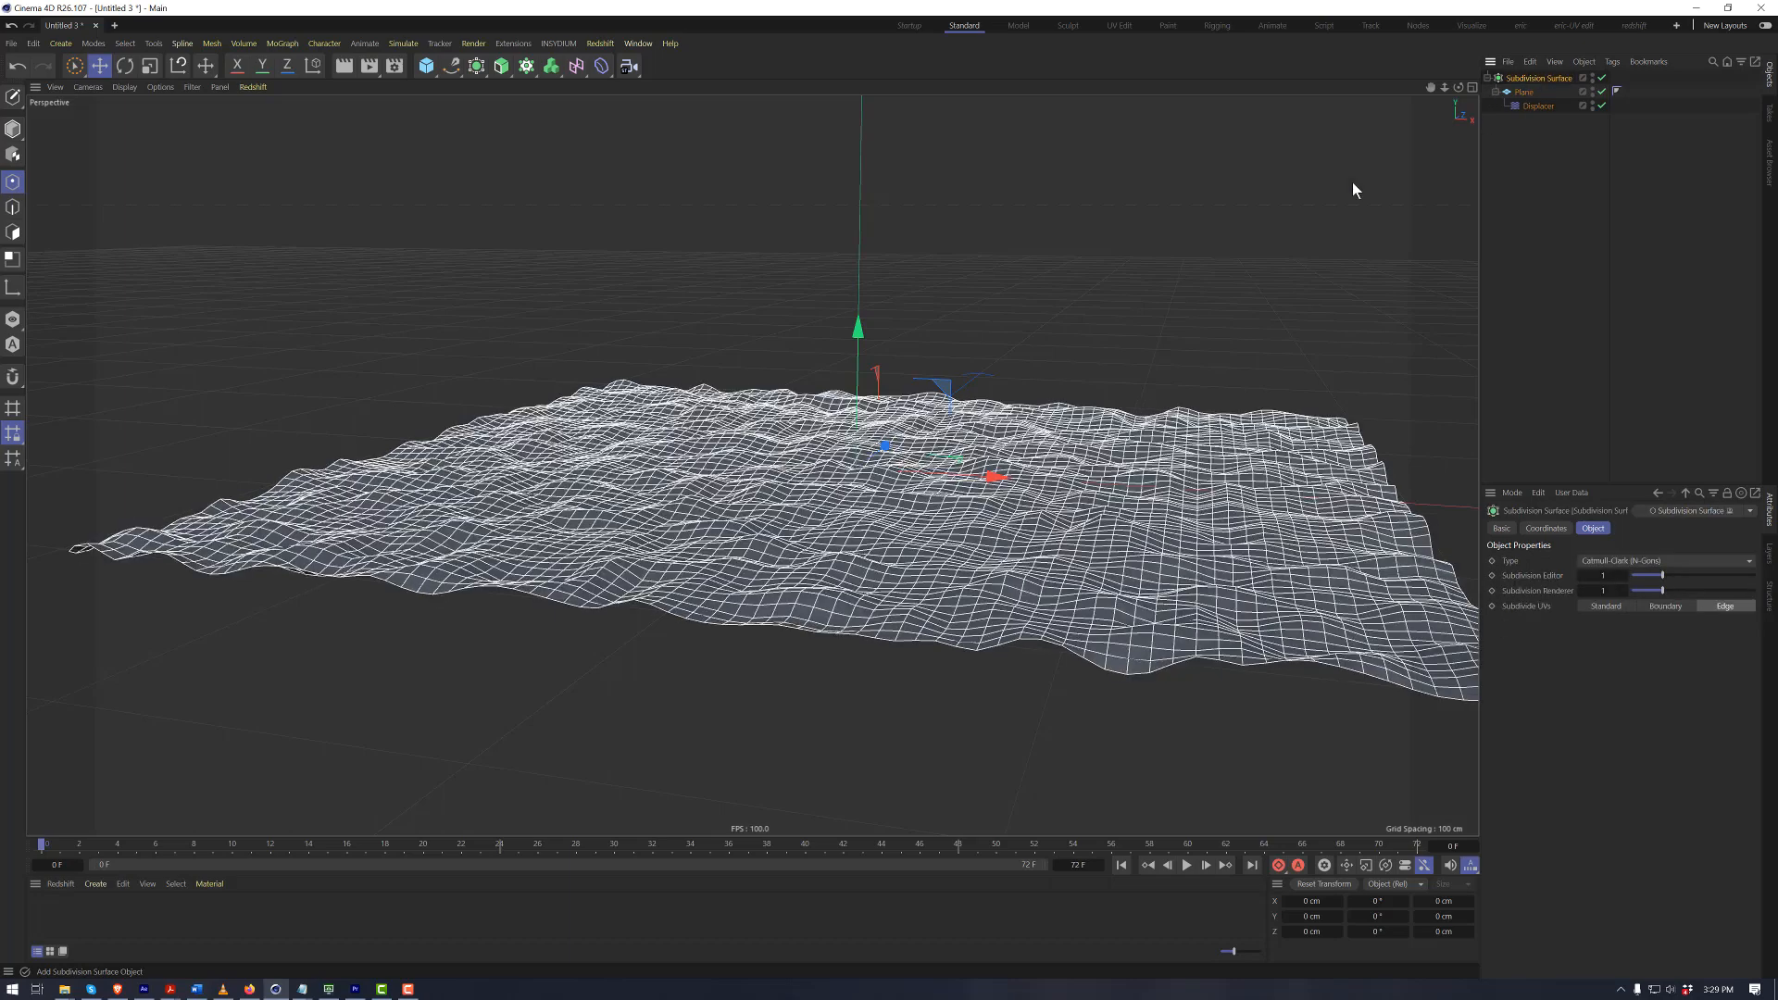
Set the Subdivision Surface's editor and renderer subdivision levels to 2
{"action": "scroll", "coordinate": [925, 509], "scroll_direction": "up", "scroll_amount": 10}
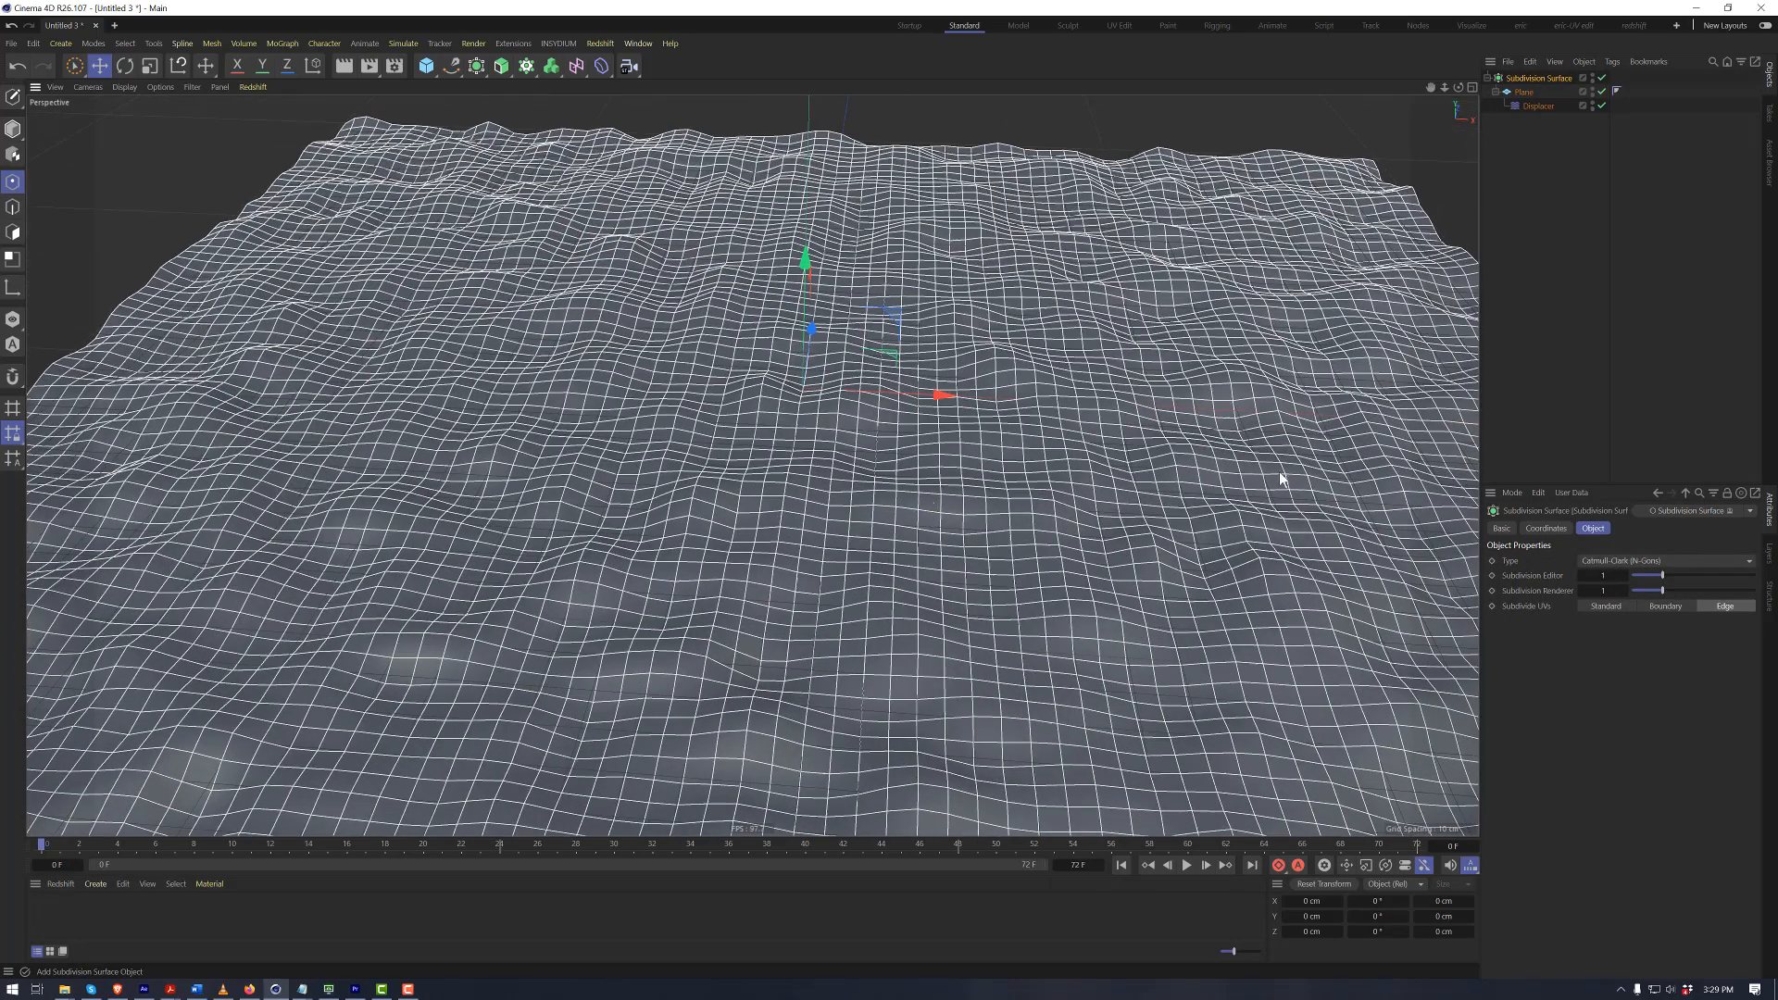
{"action": "left_click_drag", "start_coordinate": [1670, 580], "coordinate": [1696, 592]}
{"action": "scroll", "coordinate": [905, 536], "scroll_direction": "down", "scroll_amount": 8}
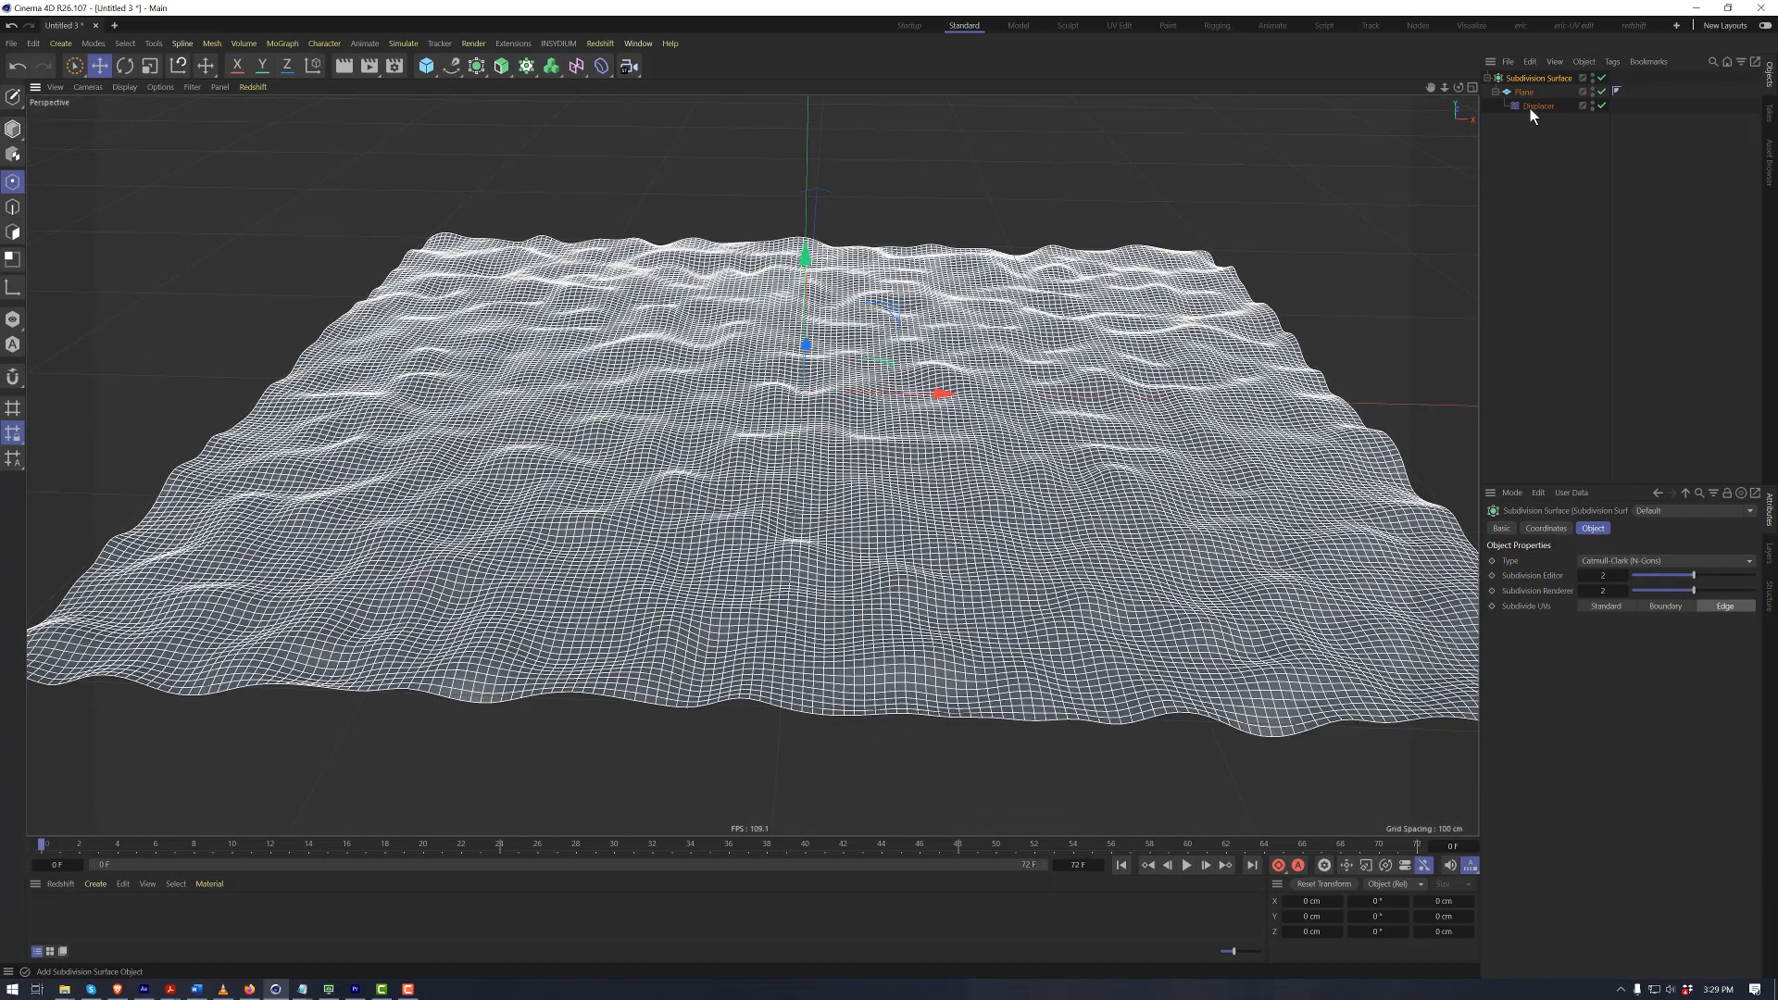
Increase the global scale of the Displacer's Noise shader to about 443%
{"action": "left_click", "coordinate": [1530, 104]}
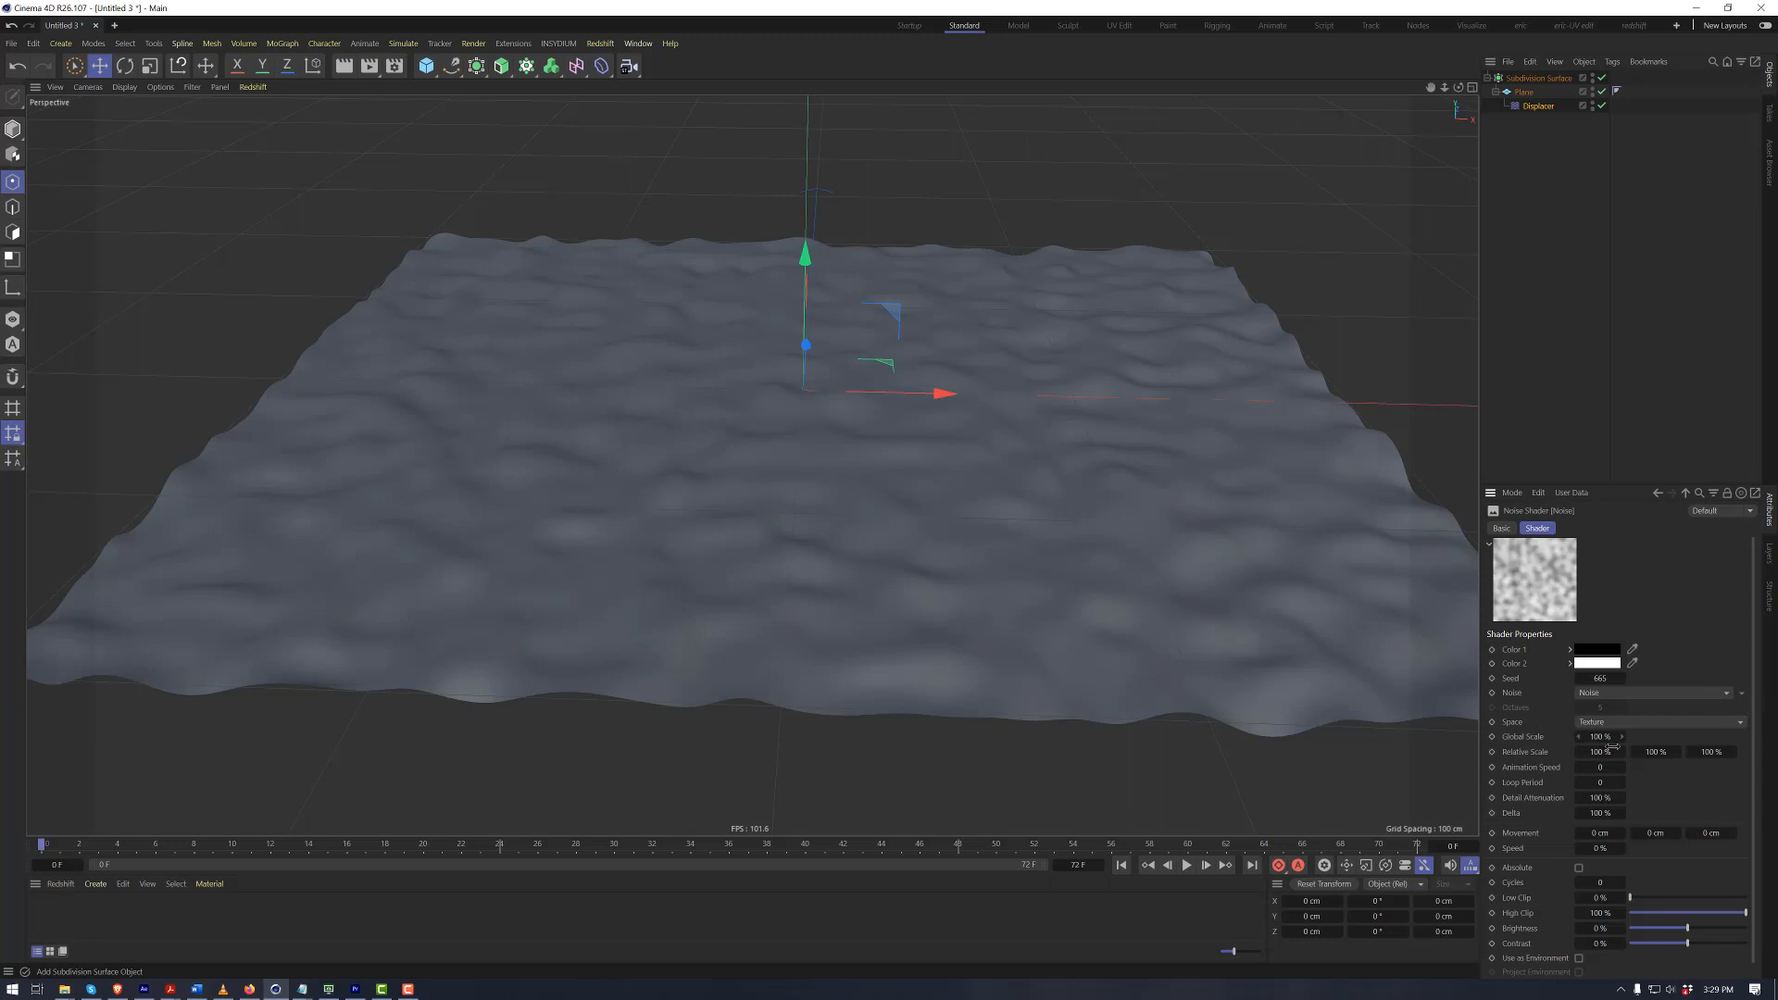
{"action": "left_click_drag", "start_coordinate": [1621, 736], "coordinate": [1773, 759]}
{"action": "mouse_move", "coordinate": [1101, 480]}
{"action": "left_mouse_down", "text": "alt"}
{"action": "mouse_move", "coordinate": [1078, 446]}
{"action": "mouse_move", "coordinate": [1104, 459]}
{"action": "left_mouse_up", "text": "alt"}
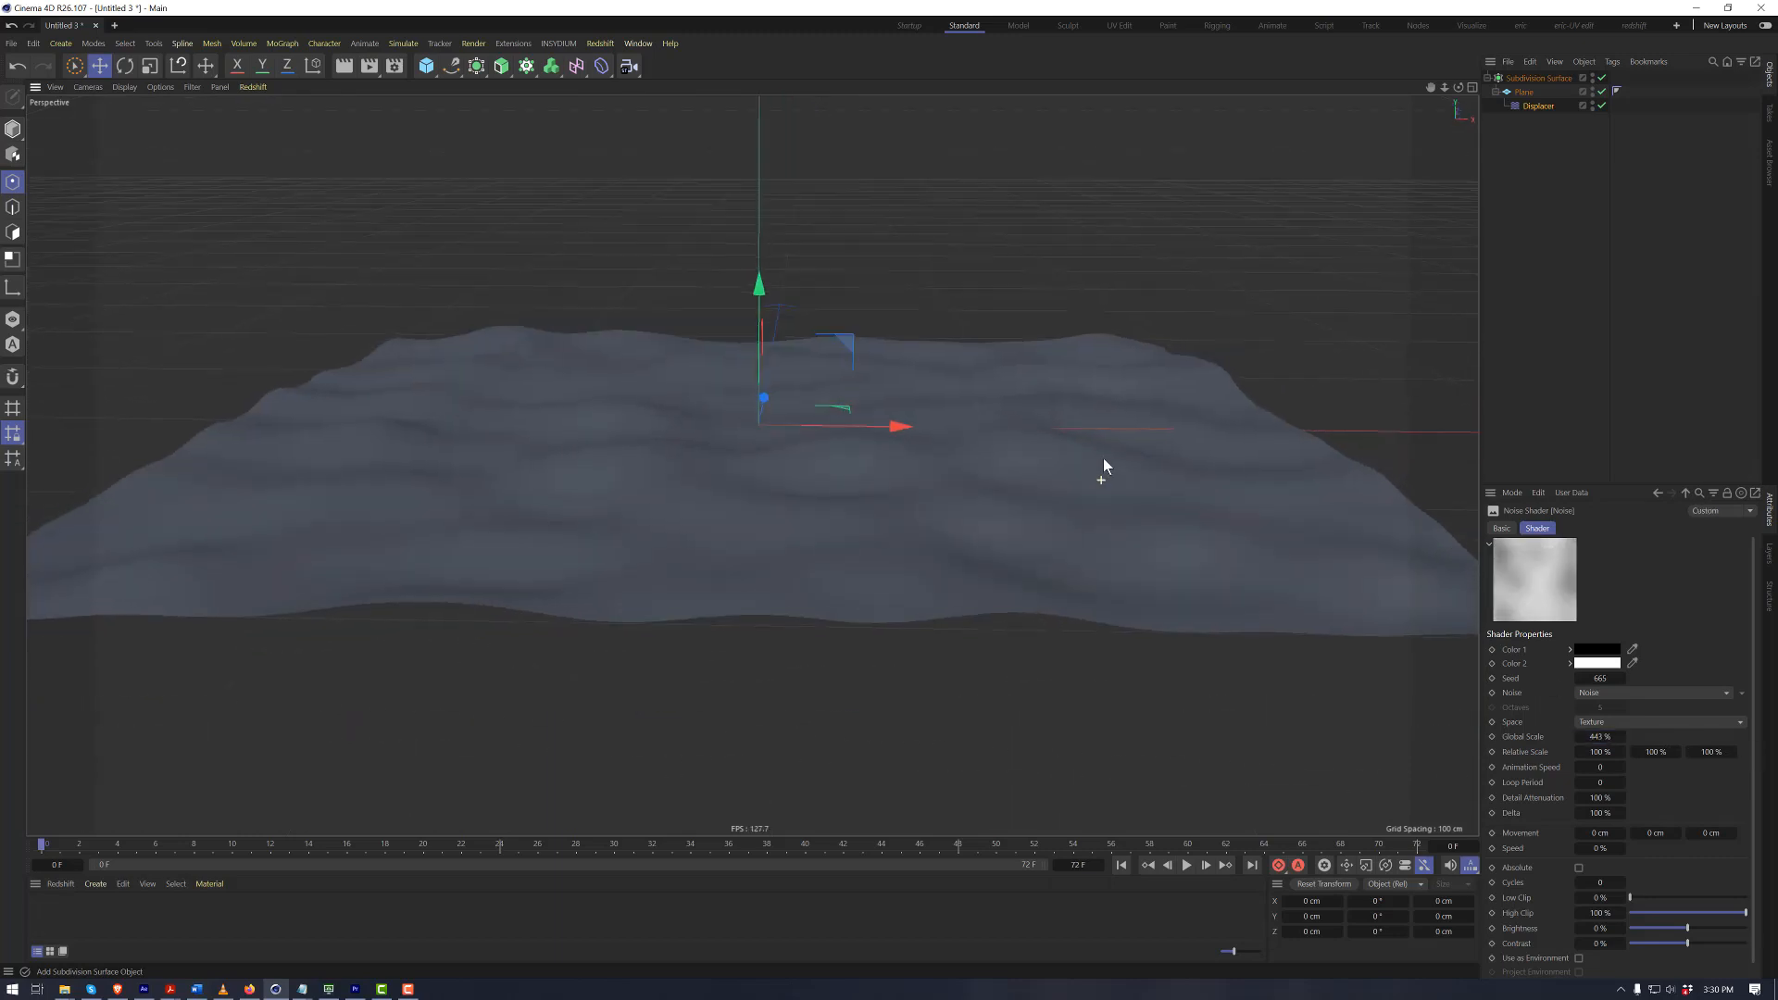
{"action": "left_click_drag", "start_coordinate": [844, 396], "coordinate": [866, 477], "text": "alt"}
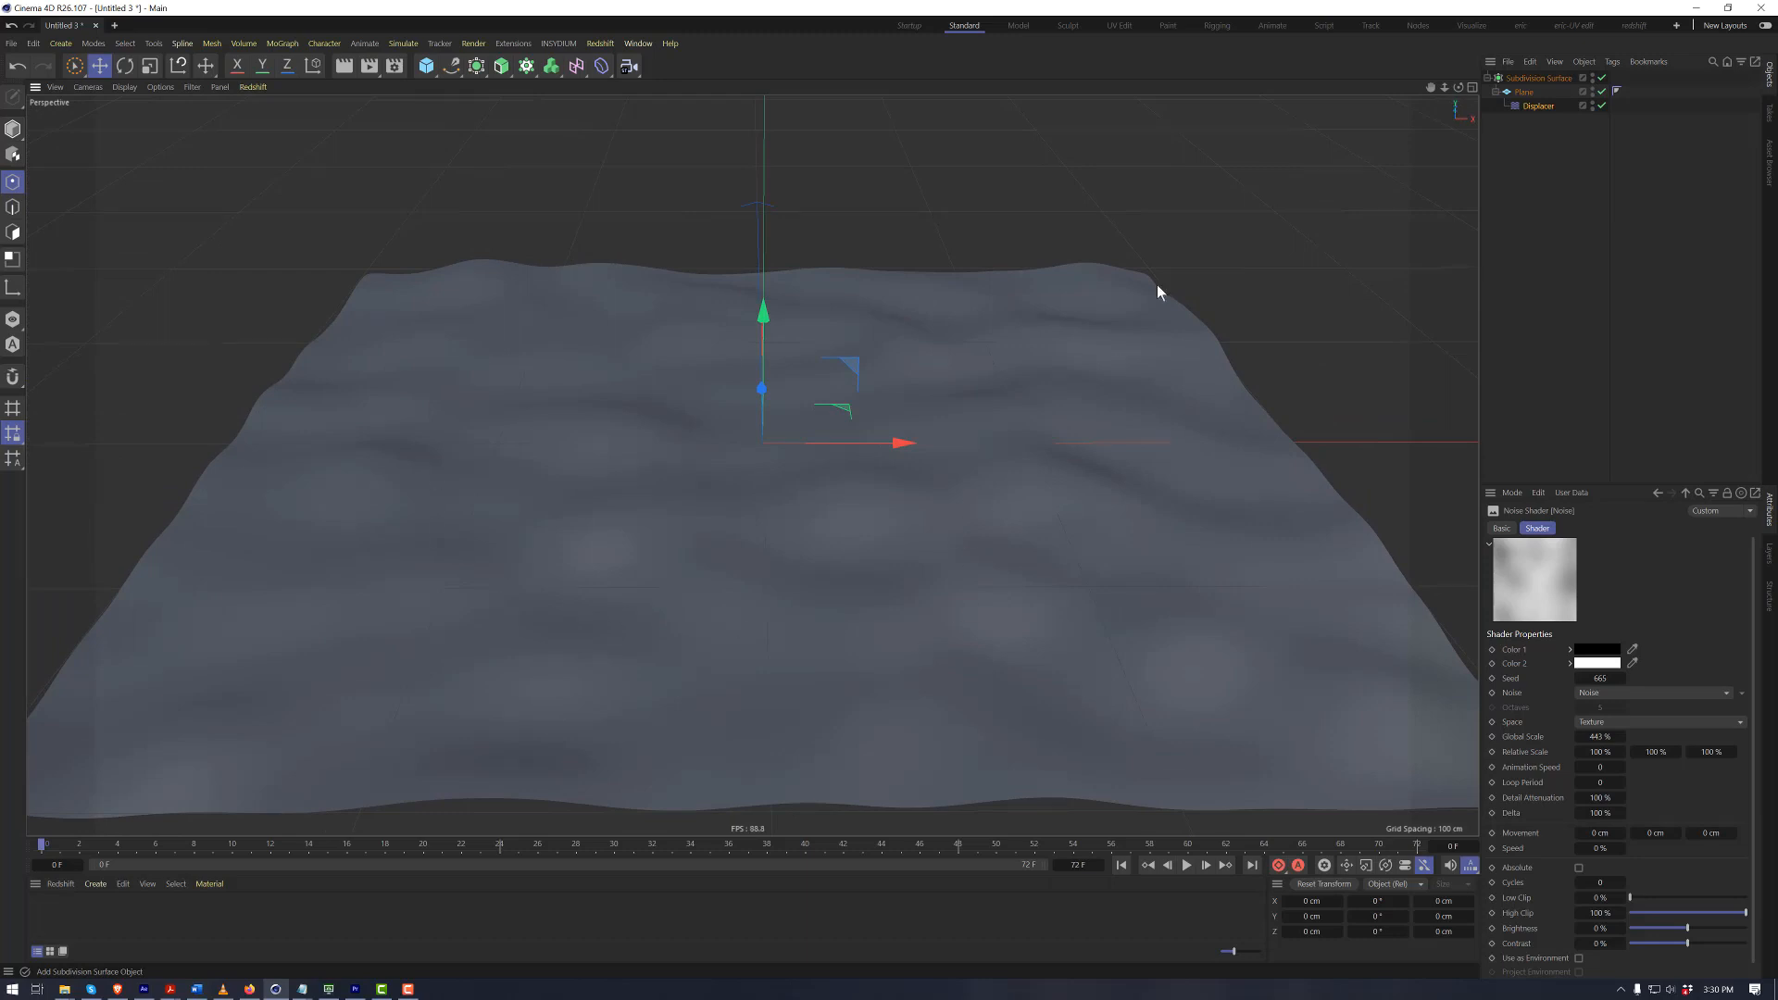
Add a Spherical Field to the Displacer's fields to limit the displacement to a sphere
{"action": "left_click", "coordinate": [1537, 107]}
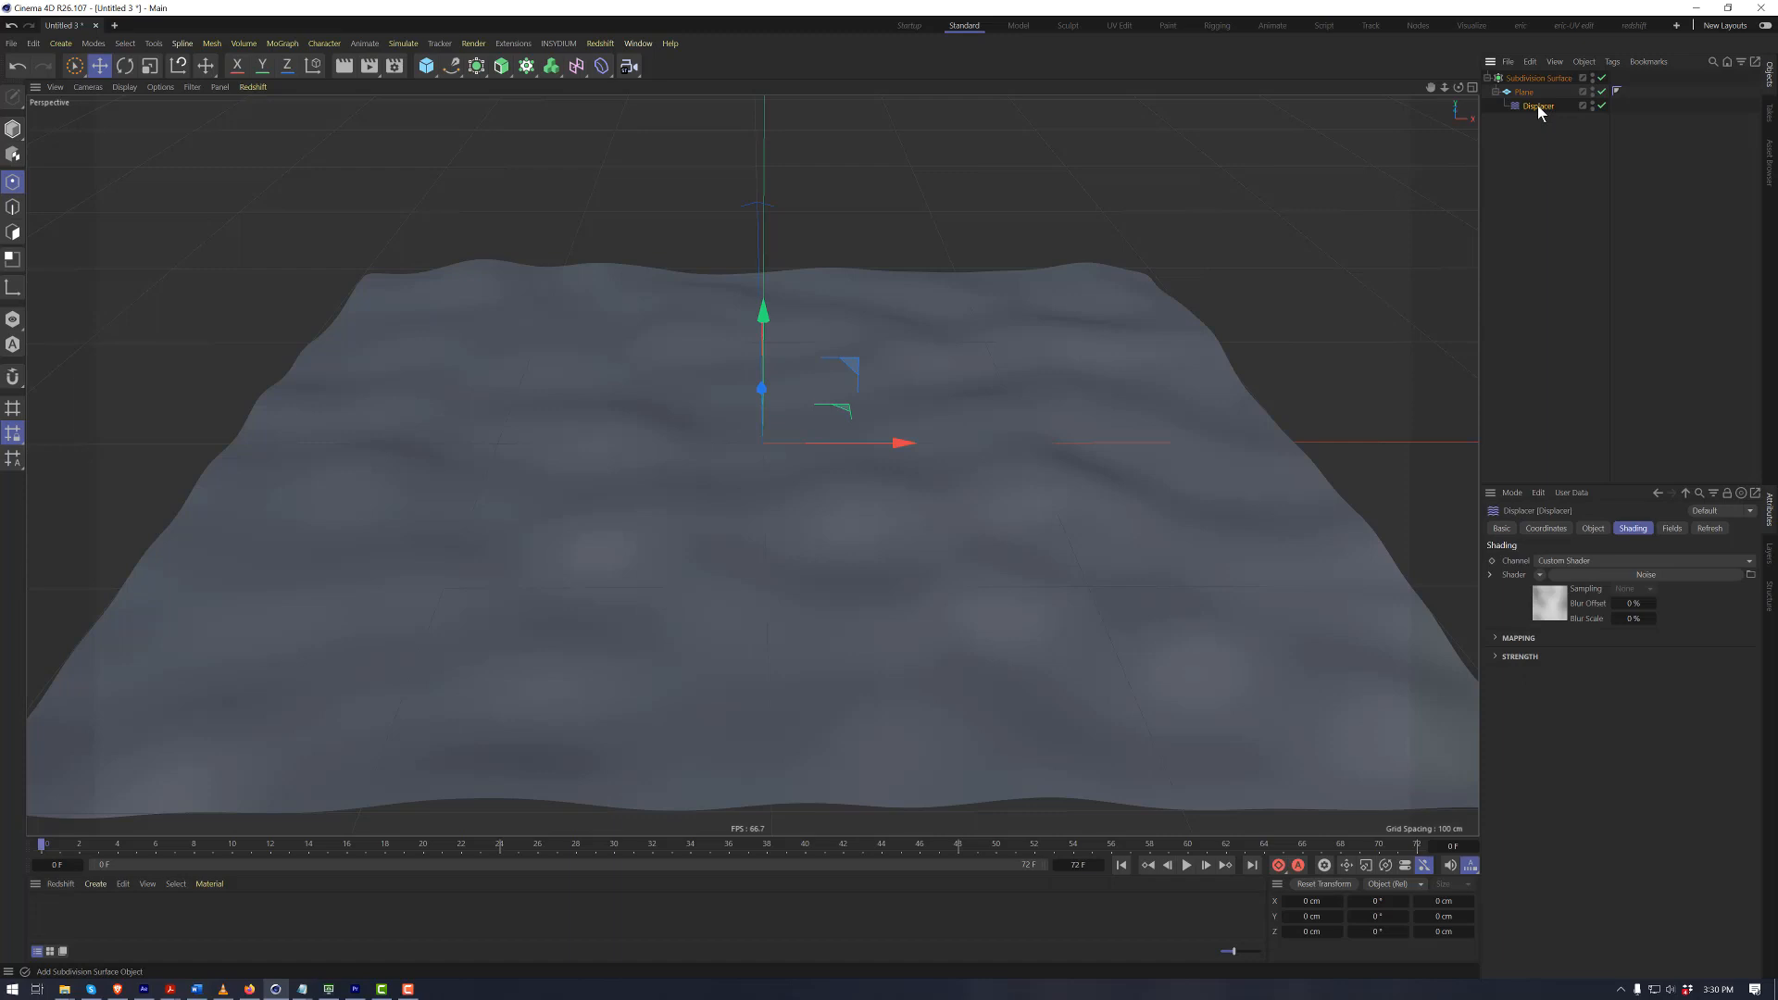
{"action": "left_click", "coordinate": [1670, 529]}
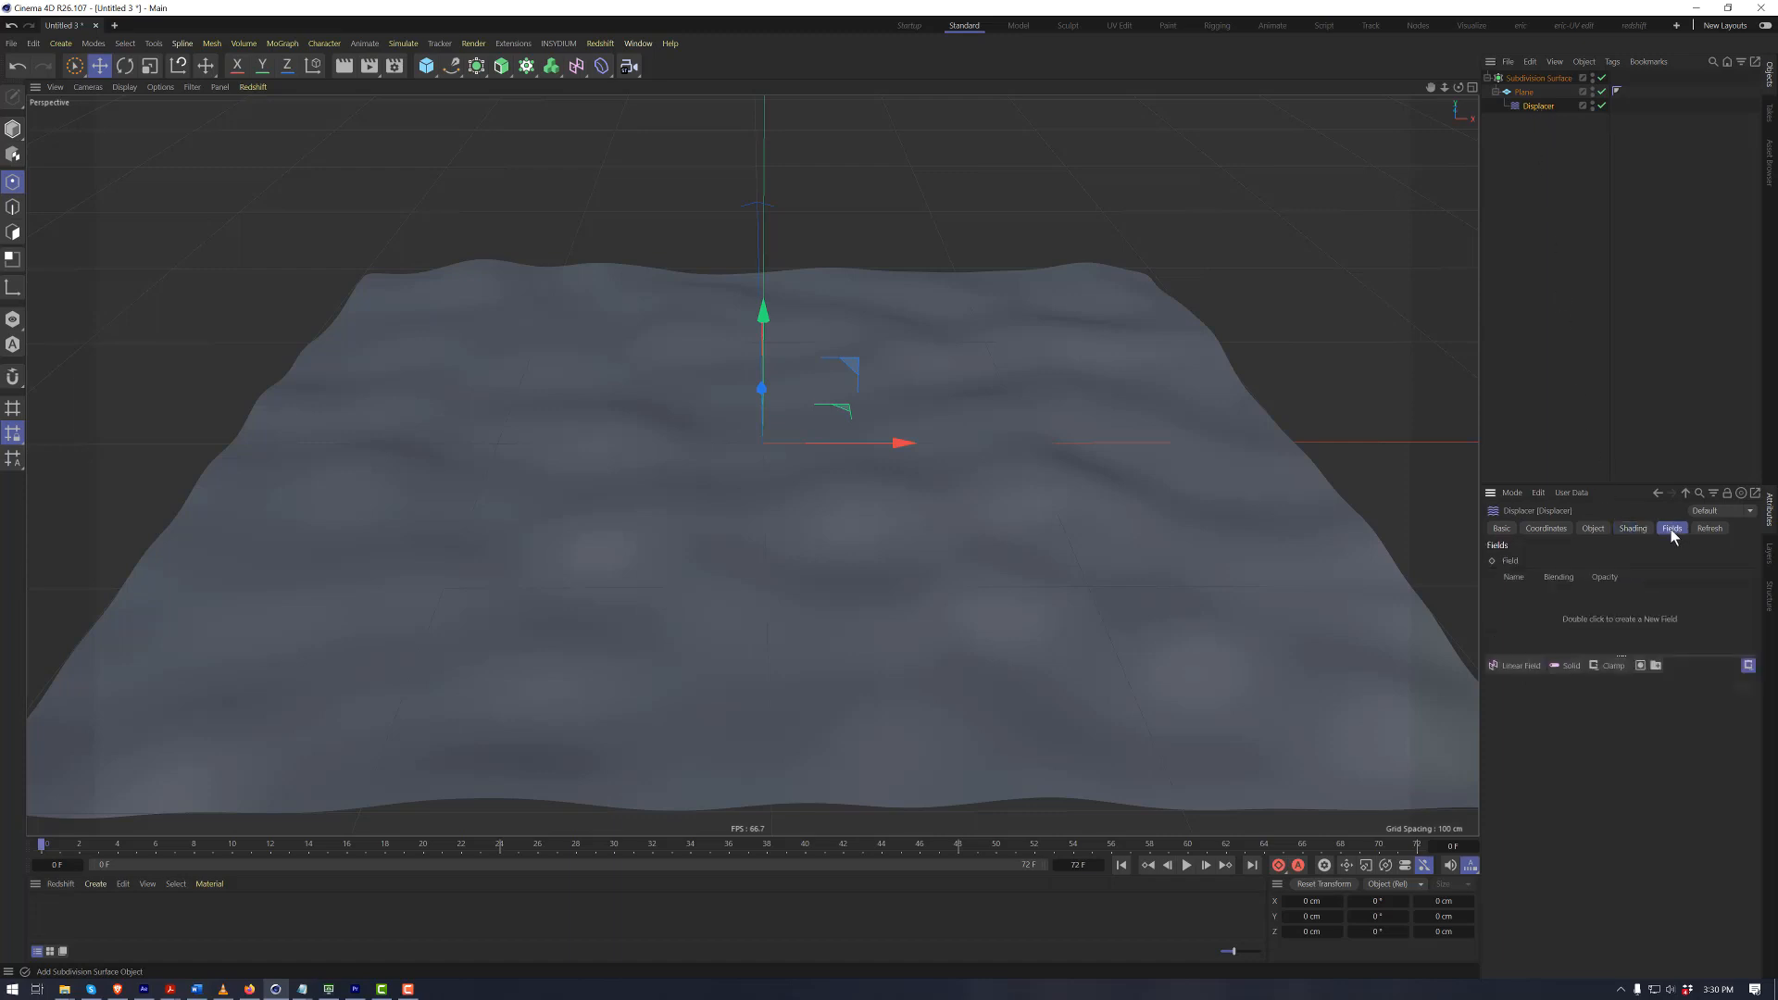
{"action": "left_click", "coordinate": [1502, 665]}
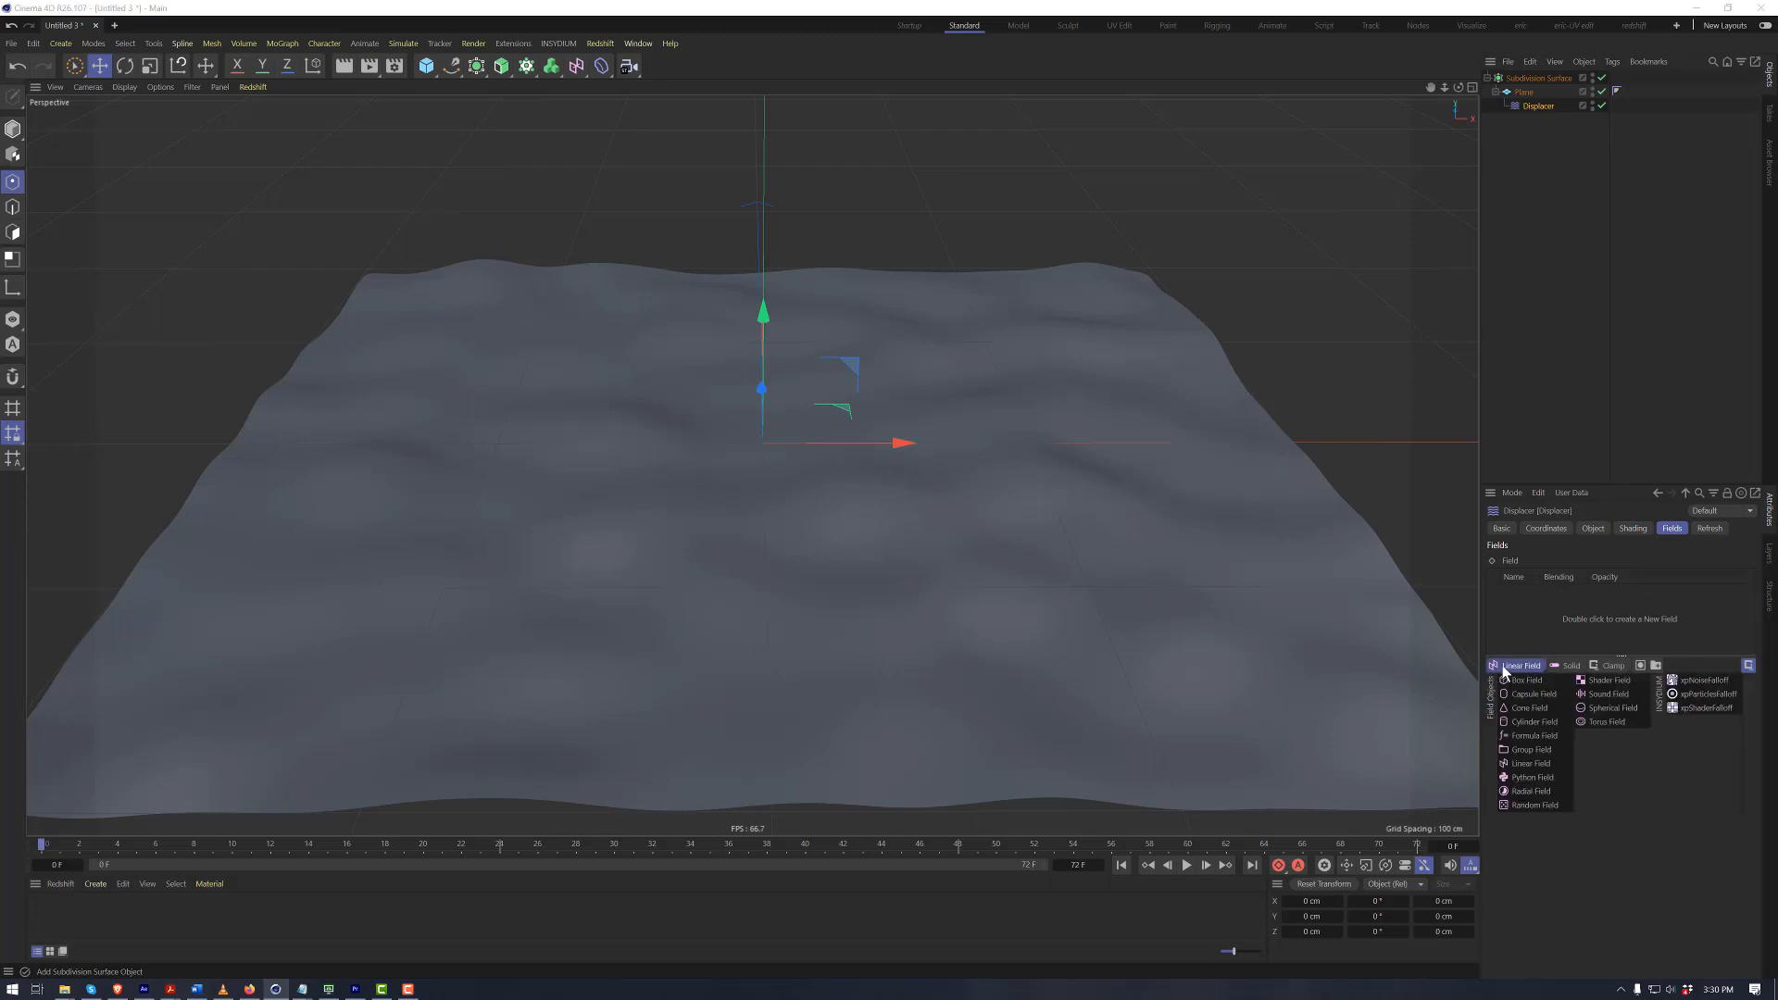
{"action": "left_click", "coordinate": [1604, 708]}
{"action": "left_click_drag", "start_coordinate": [906, 437], "coordinate": [870, 450], "text": "alt"}
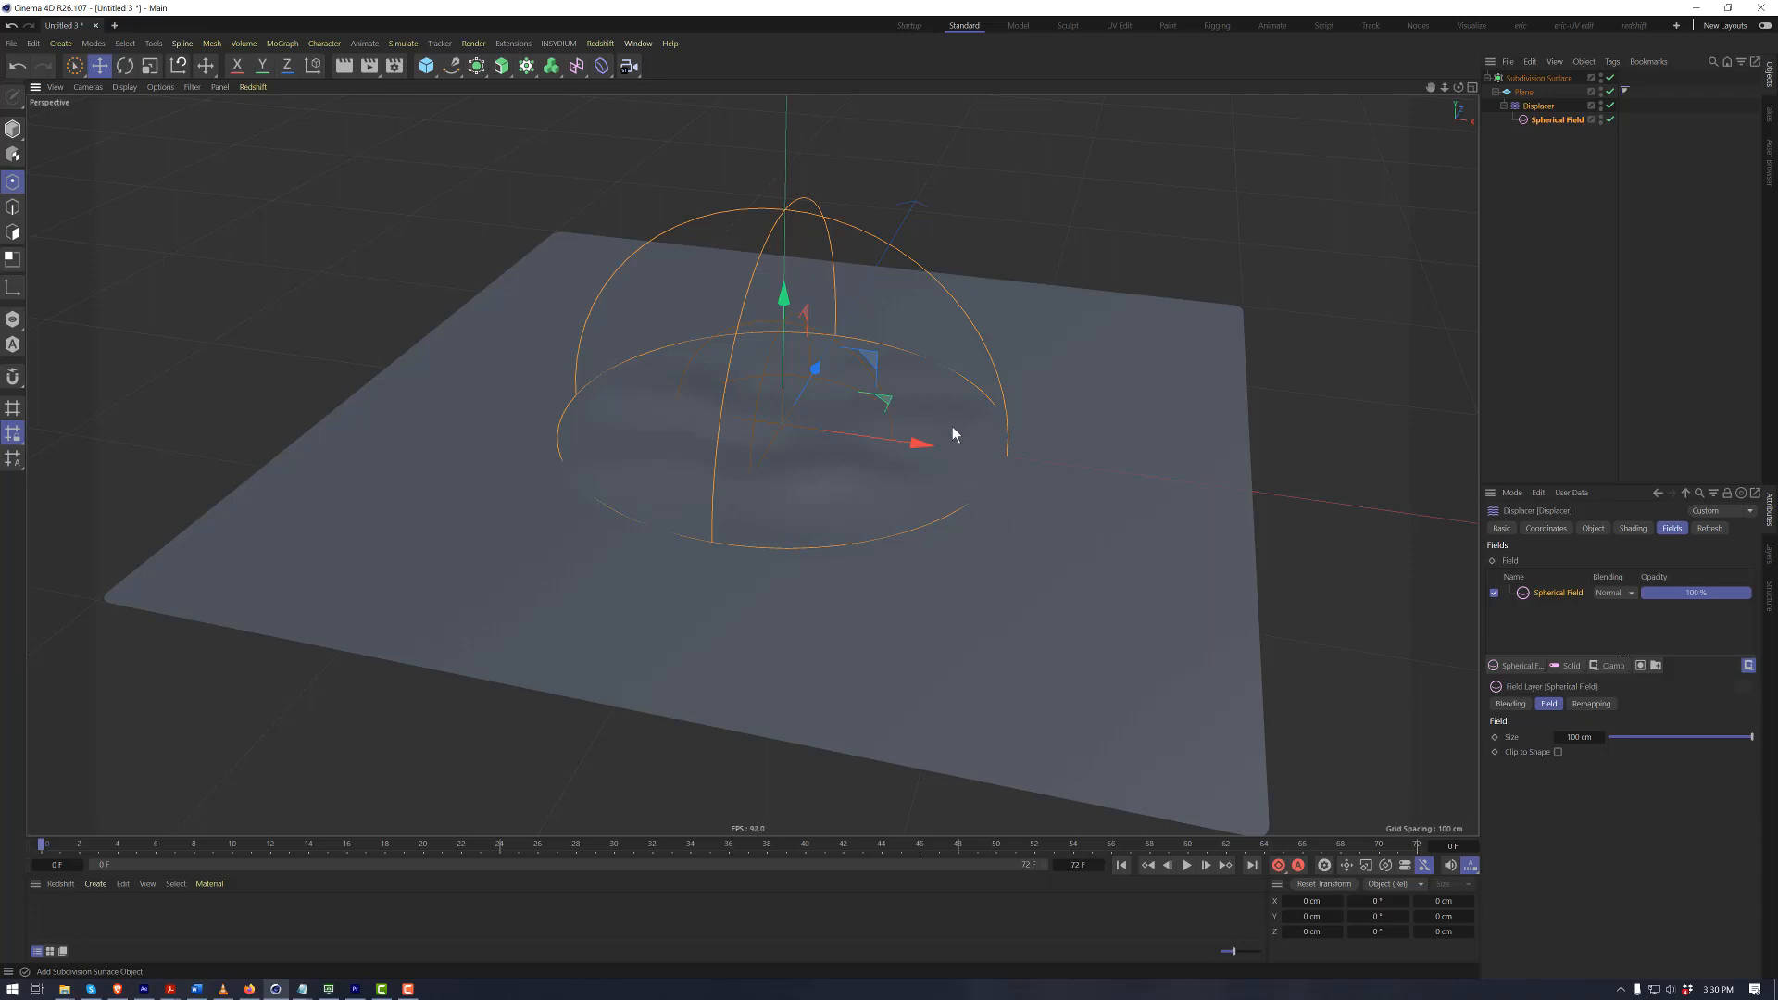
Switch to Model mode and enlarge the Spherical Field in the viewport to a size of about 143 cm
{"action": "key", "text": "Return"}
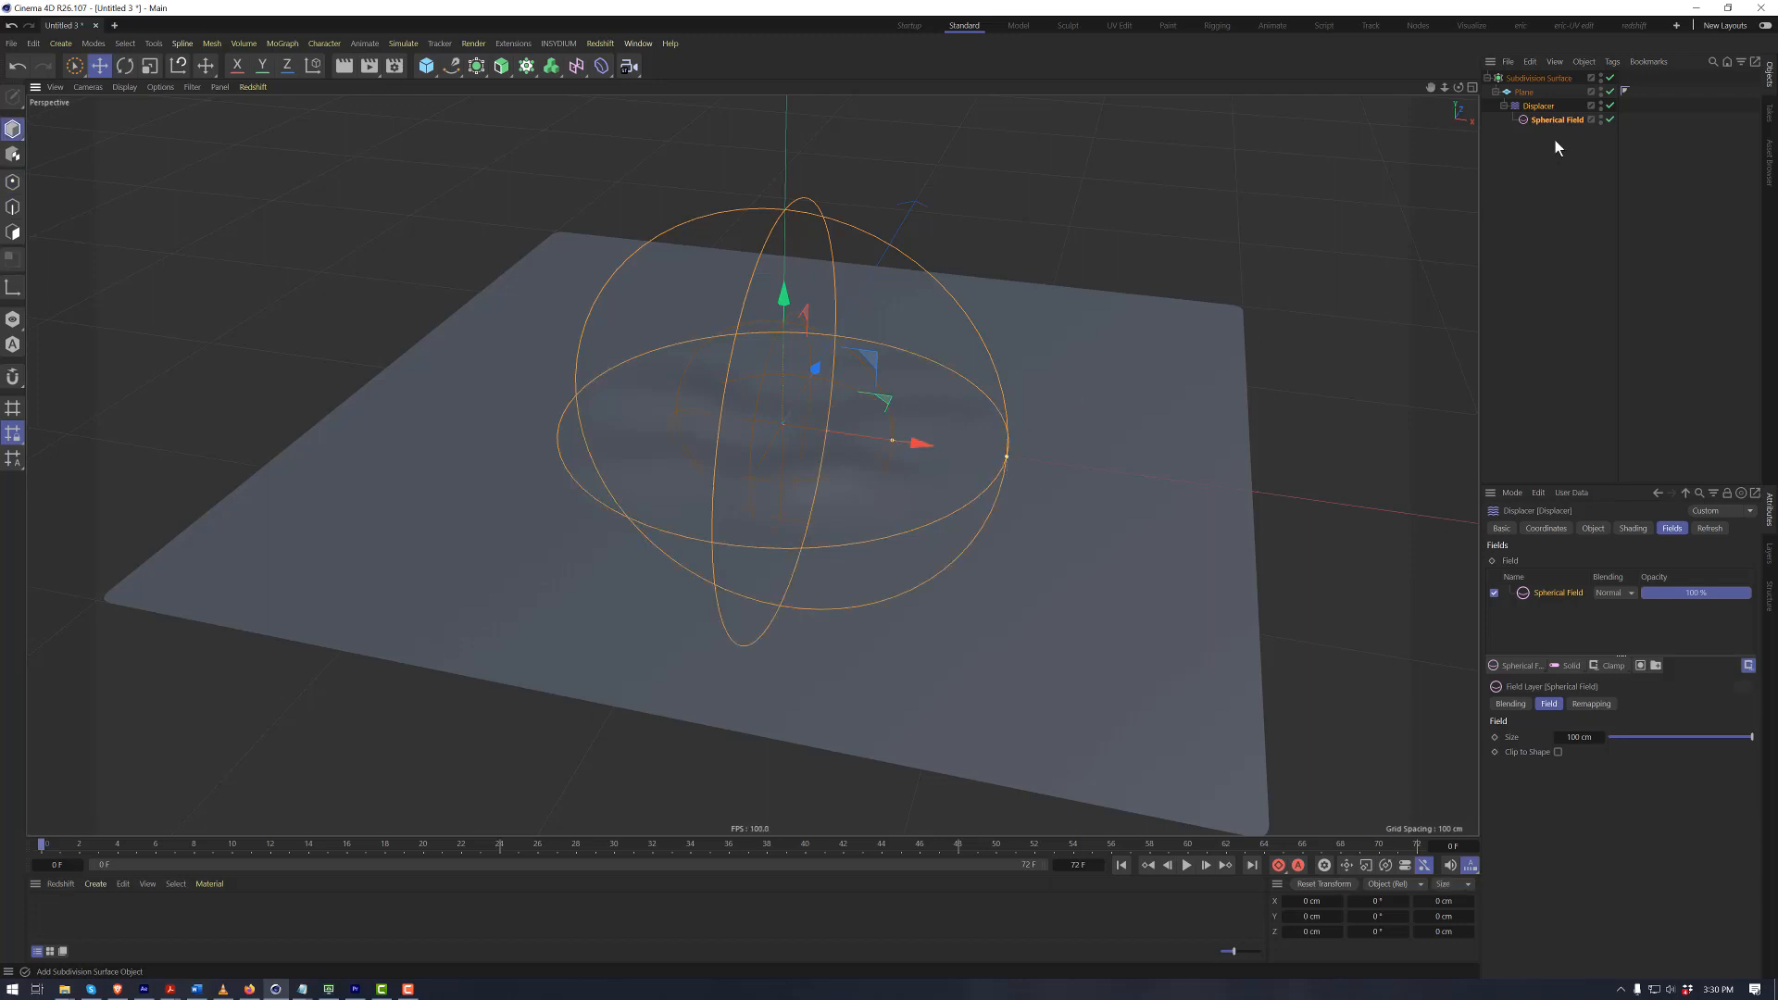
{"action": "left_click", "coordinate": [1556, 120]}
{"action": "left_click_drag", "start_coordinate": [1009, 463], "coordinate": [1110, 471]}
Increase the Displacer's height to form pronounced hills inside the Spherical Field
{"action": "left_click", "coordinate": [1536, 106]}
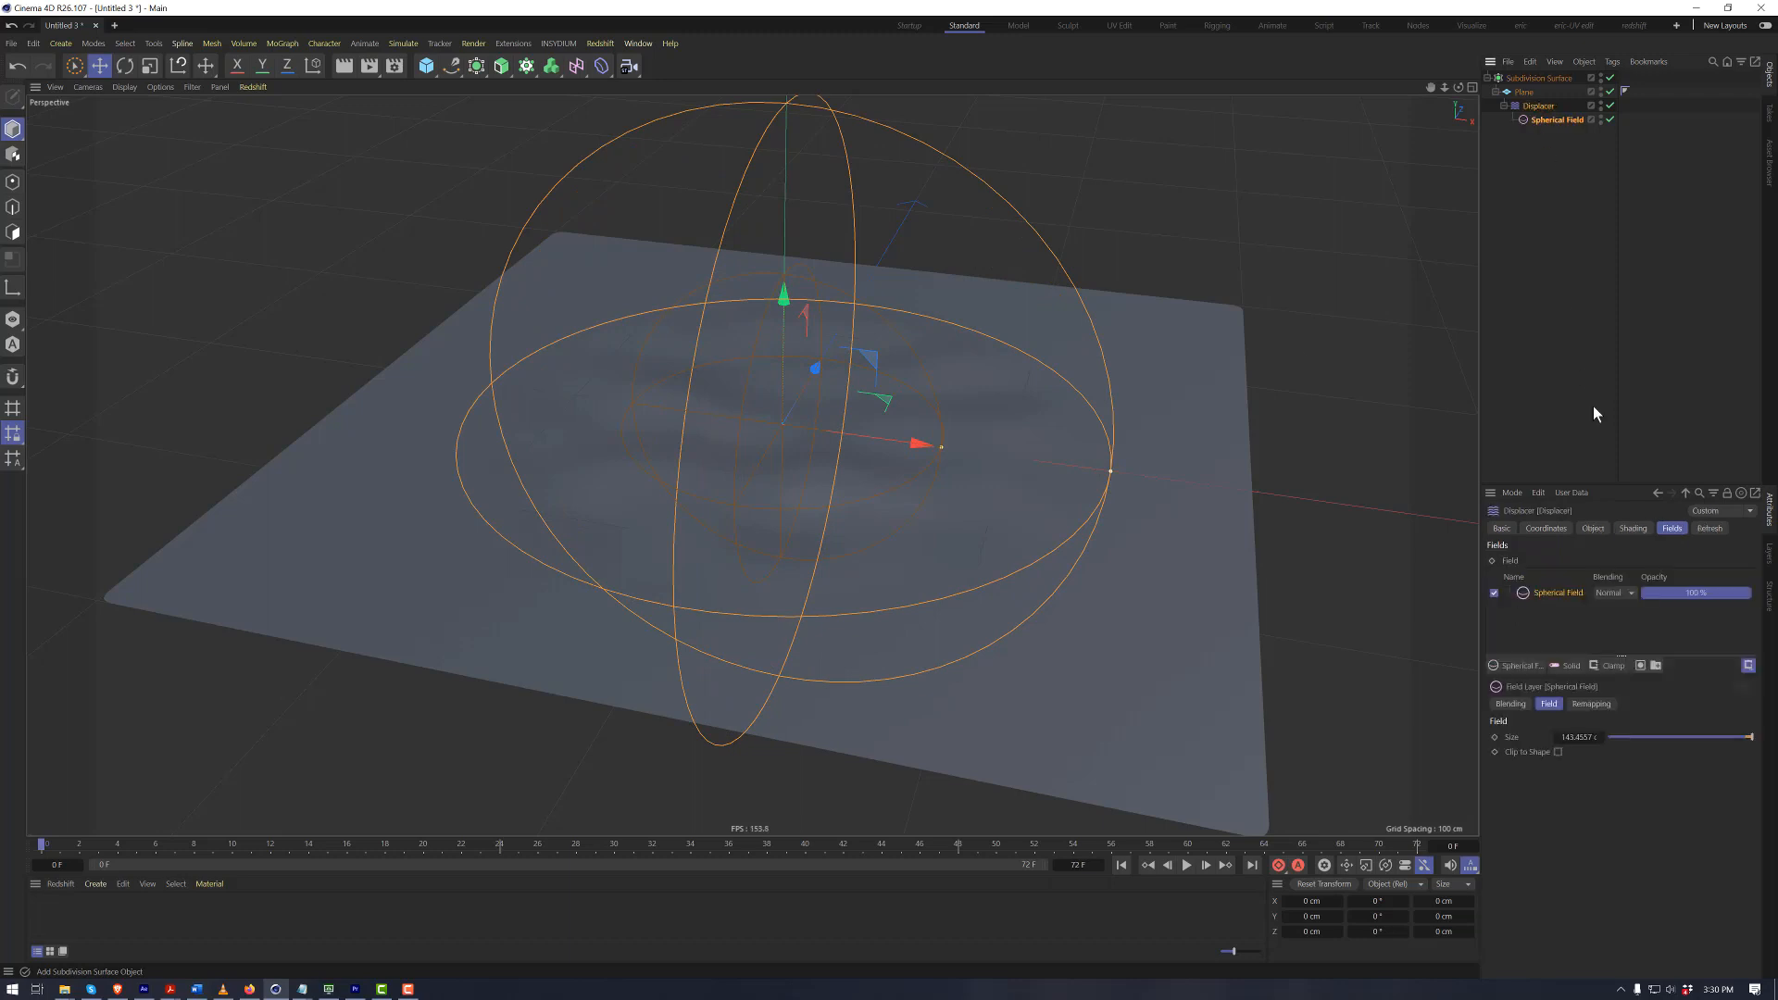
{"action": "left_click", "coordinate": [1593, 528]}
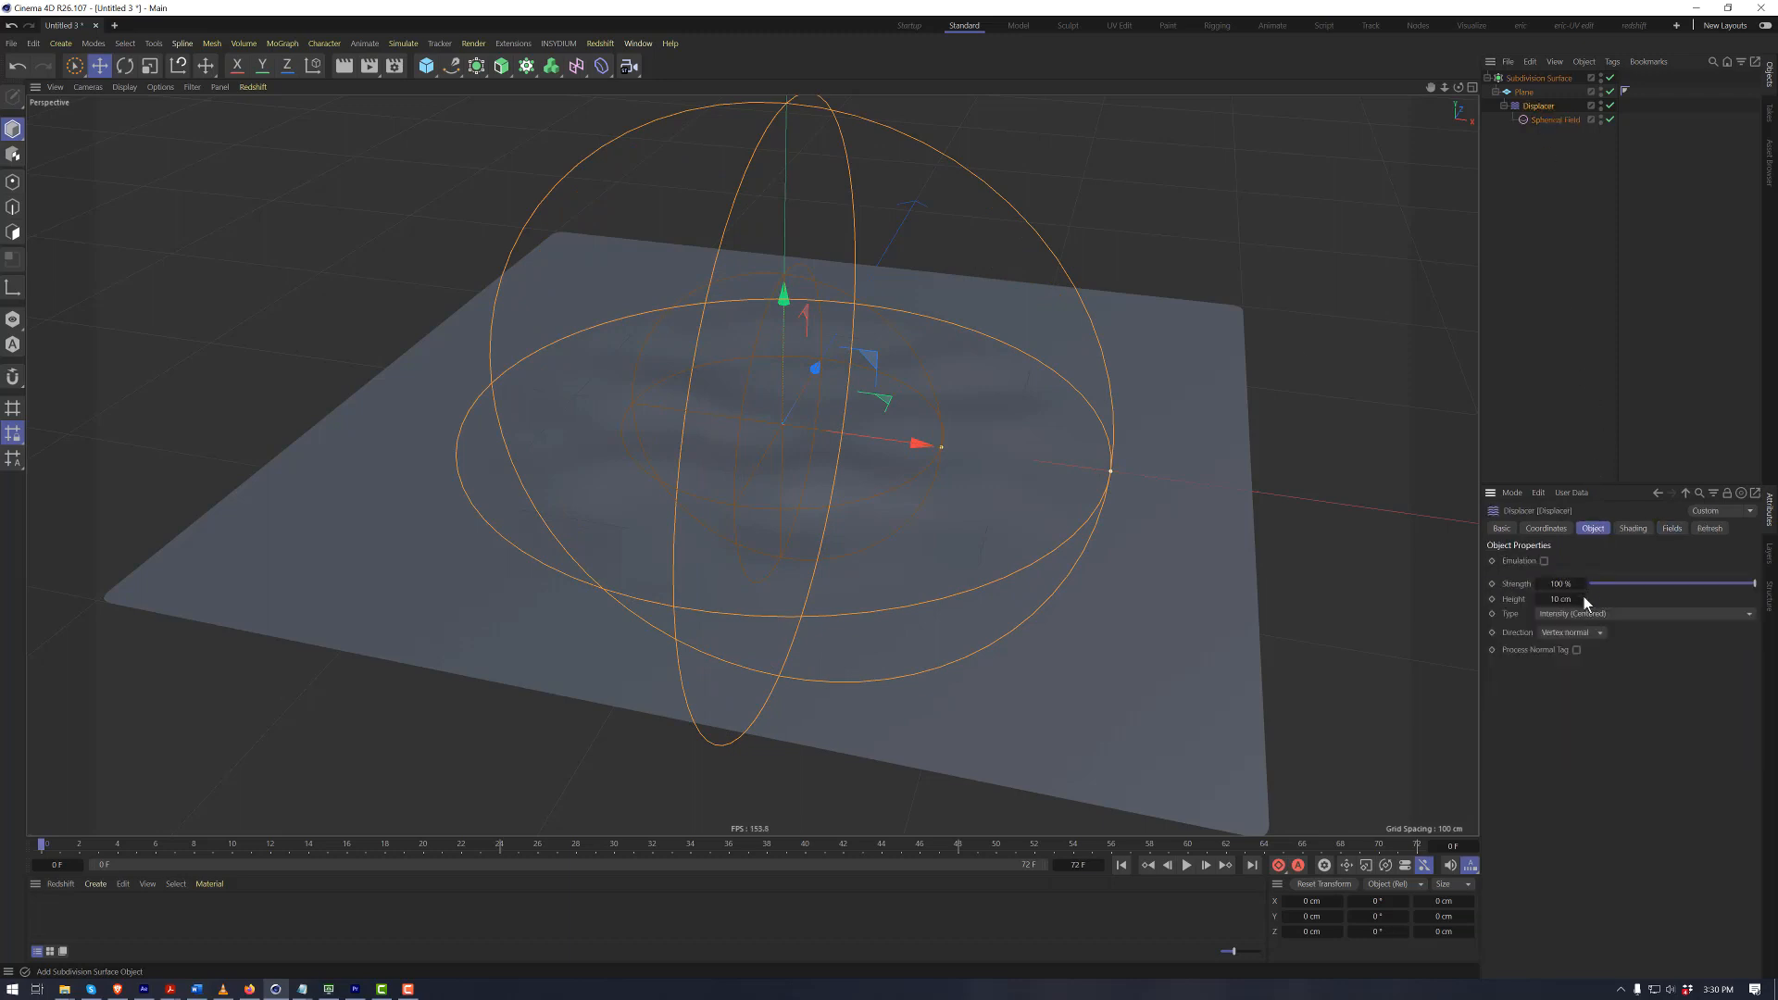
{"action": "left_click_drag", "start_coordinate": [1581, 601], "coordinate": [1611, 604]}
{"action": "left_click_drag", "start_coordinate": [950, 548], "coordinate": [903, 470], "text": "alt"}
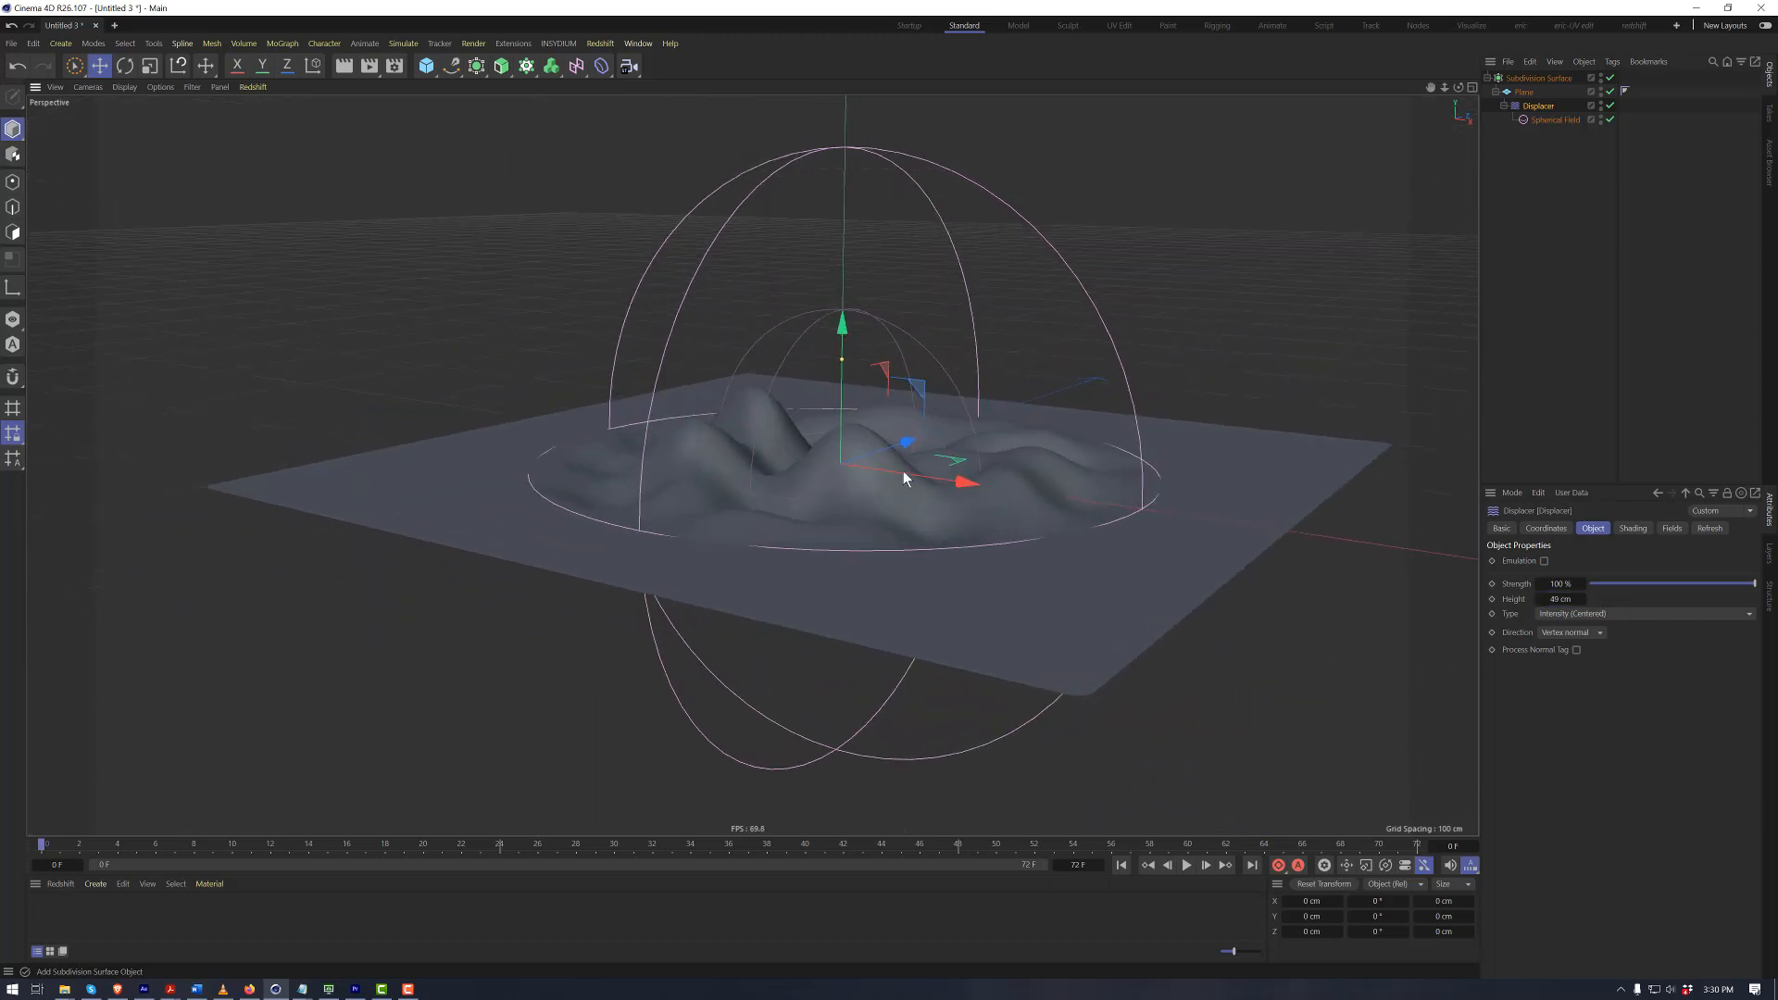
Enlarge the Spherical Field to a size of about 194 cm, extending the displacement across most of the plane
{"action": "left_click", "coordinate": [1565, 119]}
{"action": "left_click_drag", "start_coordinate": [1079, 508], "coordinate": [1247, 509], "text": "alt"}
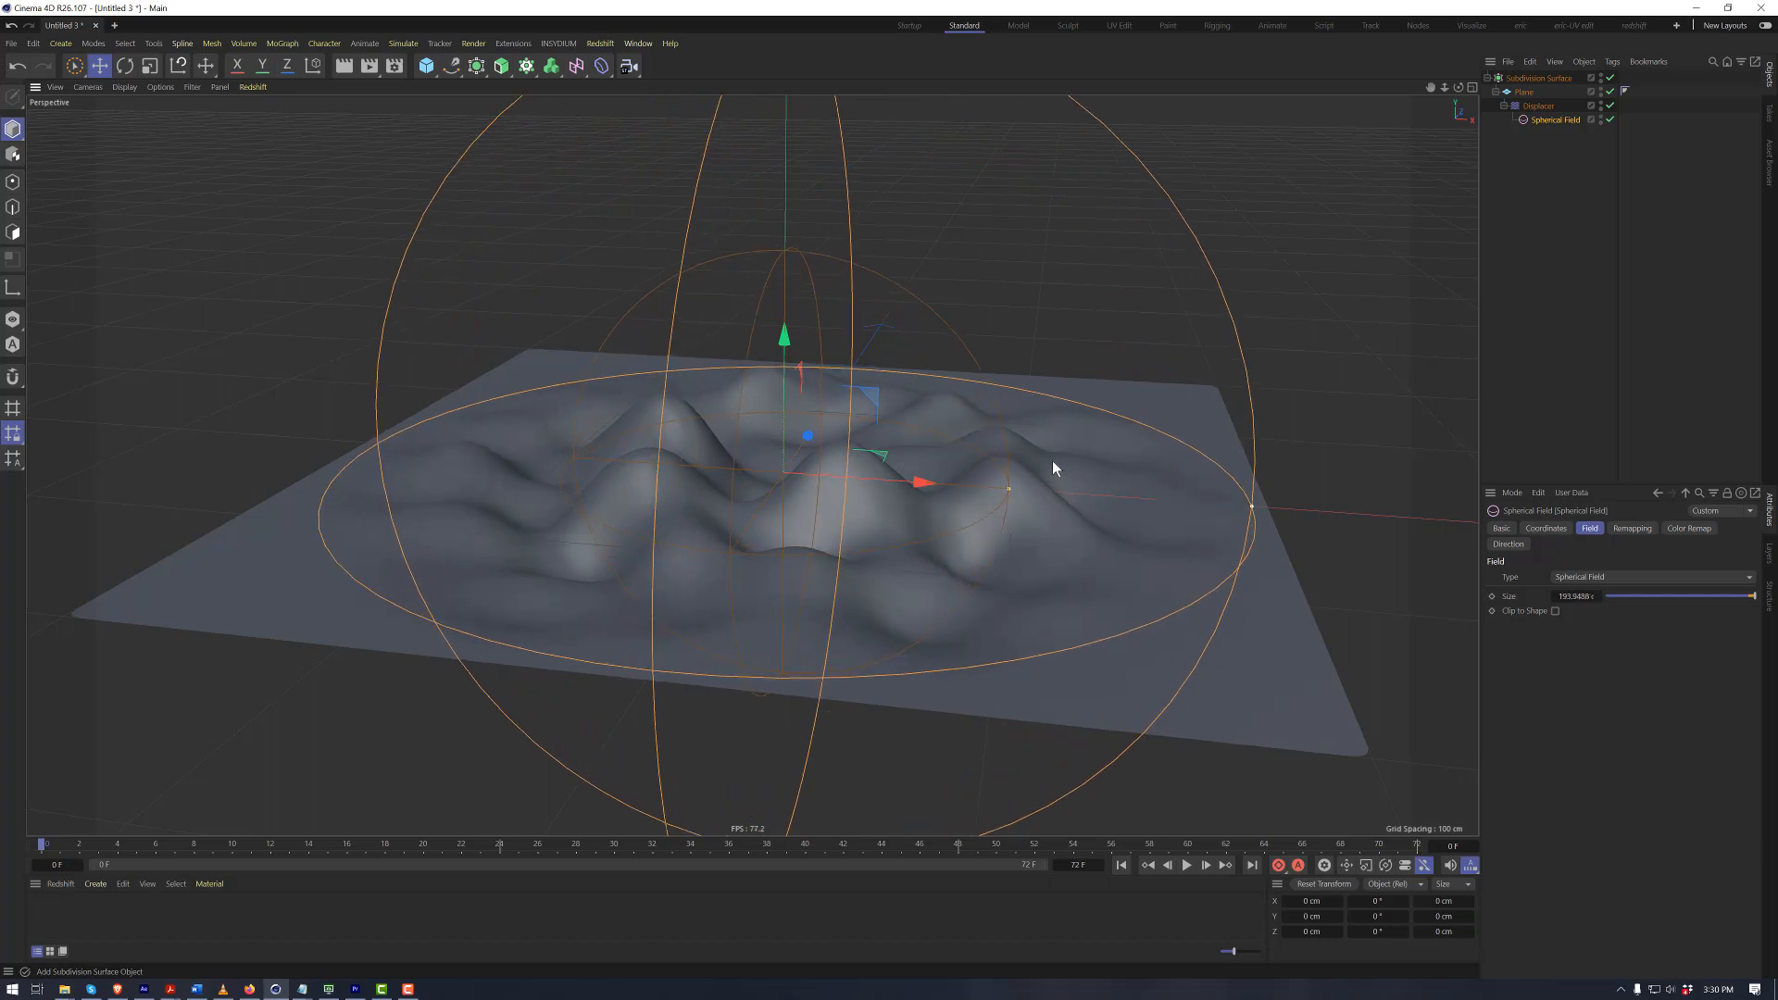
{"action": "left_click_drag", "start_coordinate": [1051, 469], "coordinate": [1075, 382], "text": "alt"}
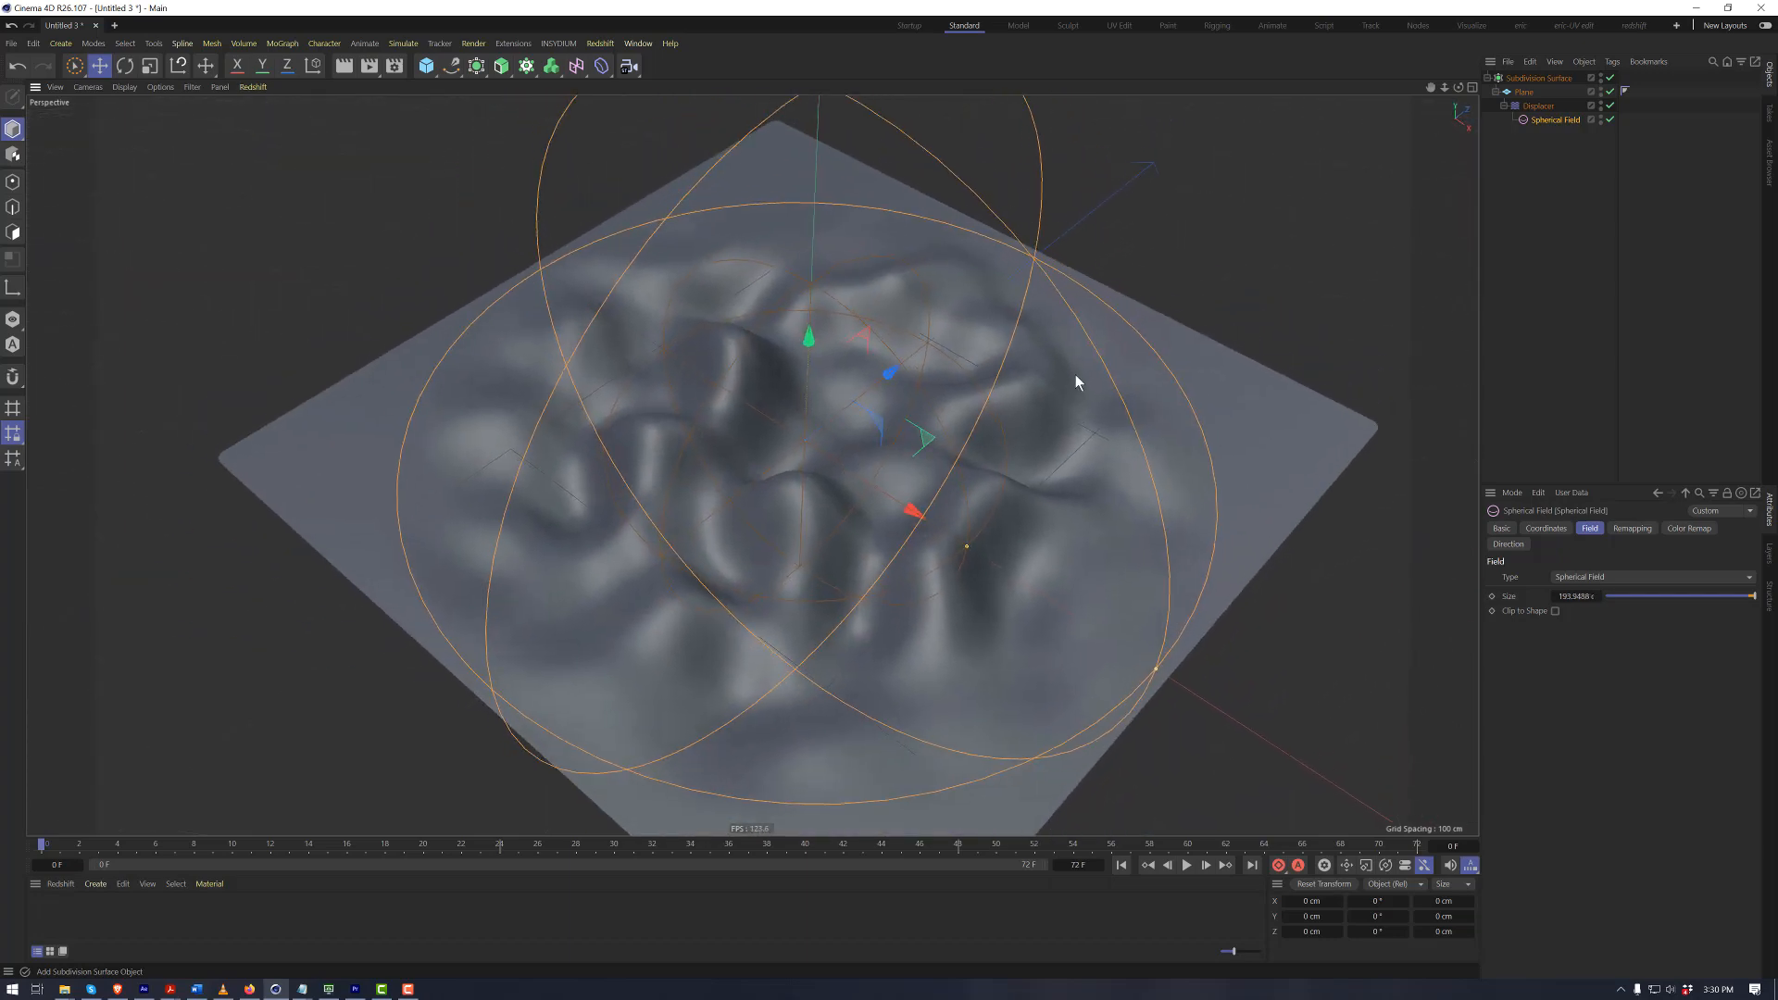